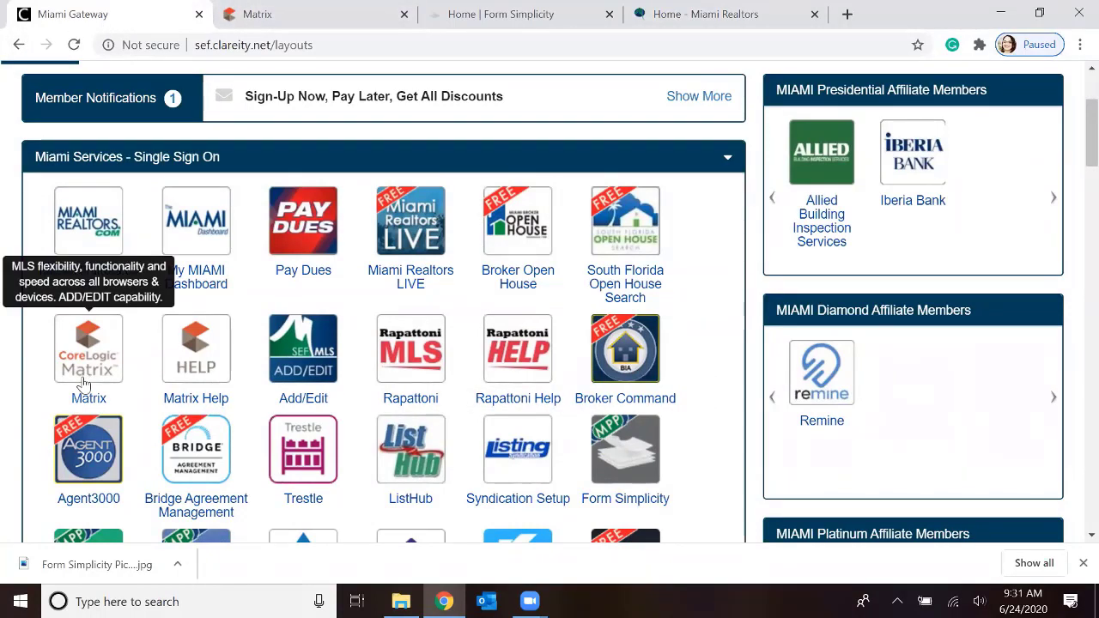
Switch to Matrix and examine the home page's External Links for the Form Simplicity entry
{"action": "left_click", "coordinate": [313, 15]}
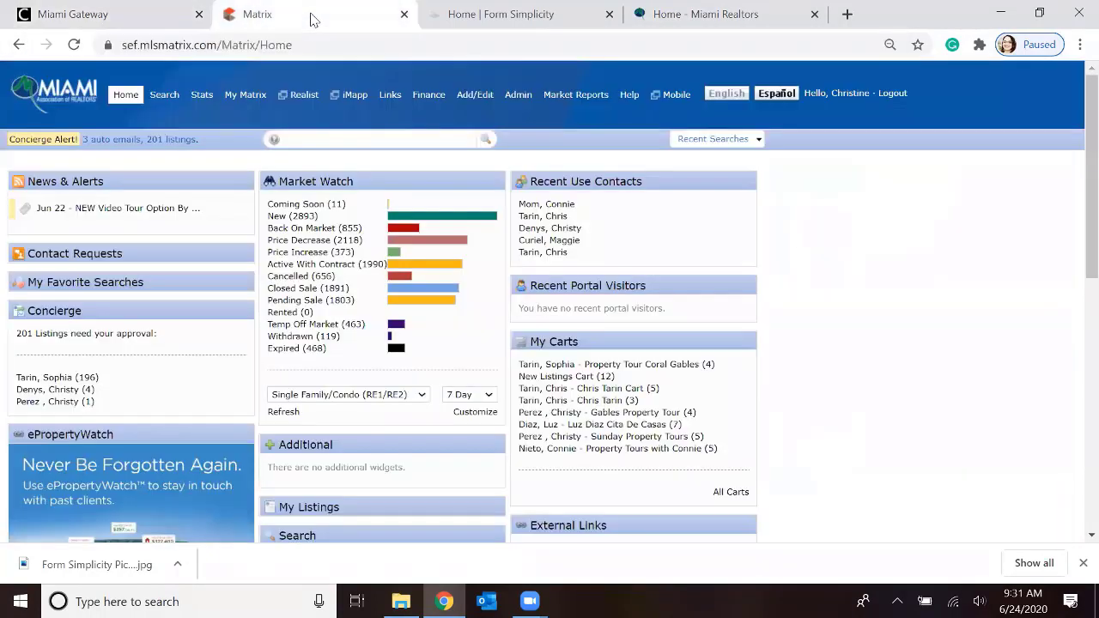
{"action": "scroll", "coordinate": [395, 242], "scroll_direction": "down", "scroll_amount": 3}
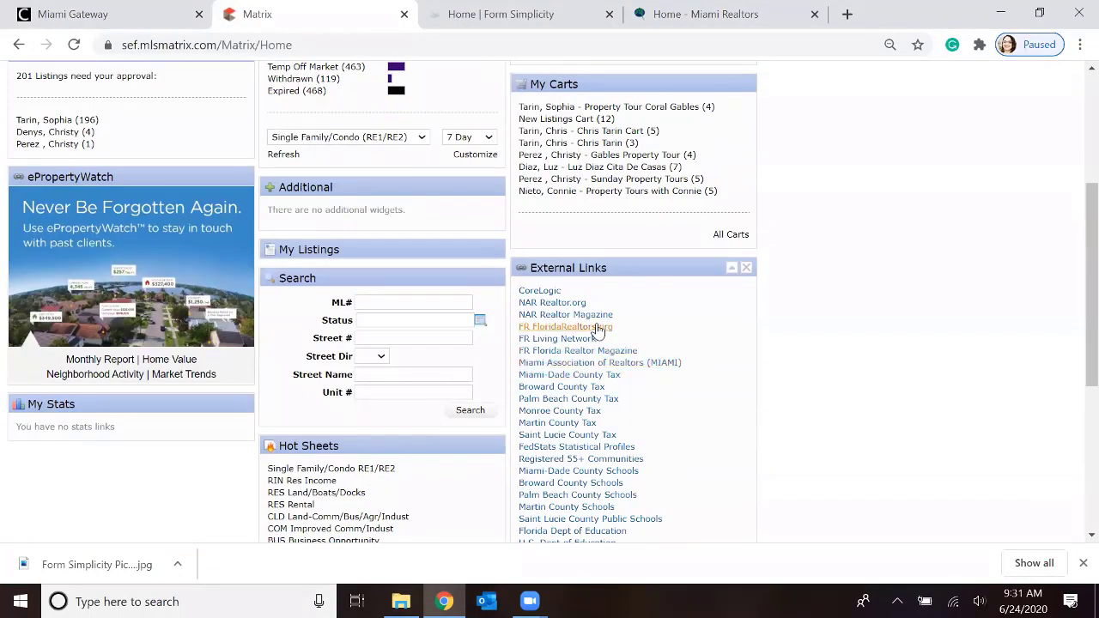
{"action": "scroll", "coordinate": [584, 361], "scroll_direction": "down", "scroll_amount": 2}
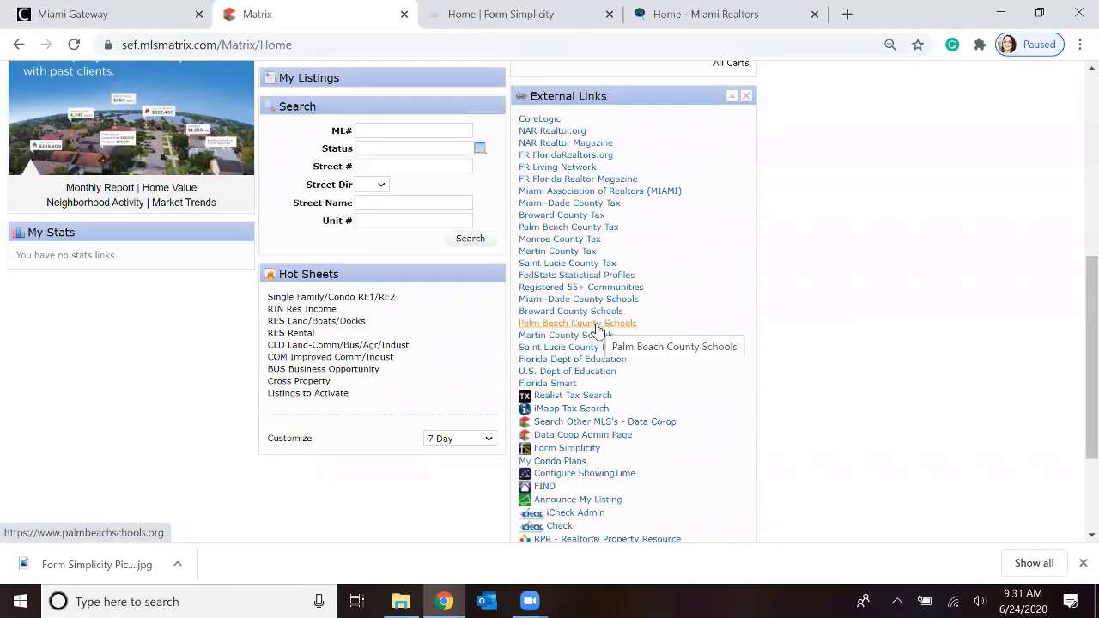
{"action": "scroll", "coordinate": [599, 331], "scroll_direction": "down", "scroll_amount": 1}
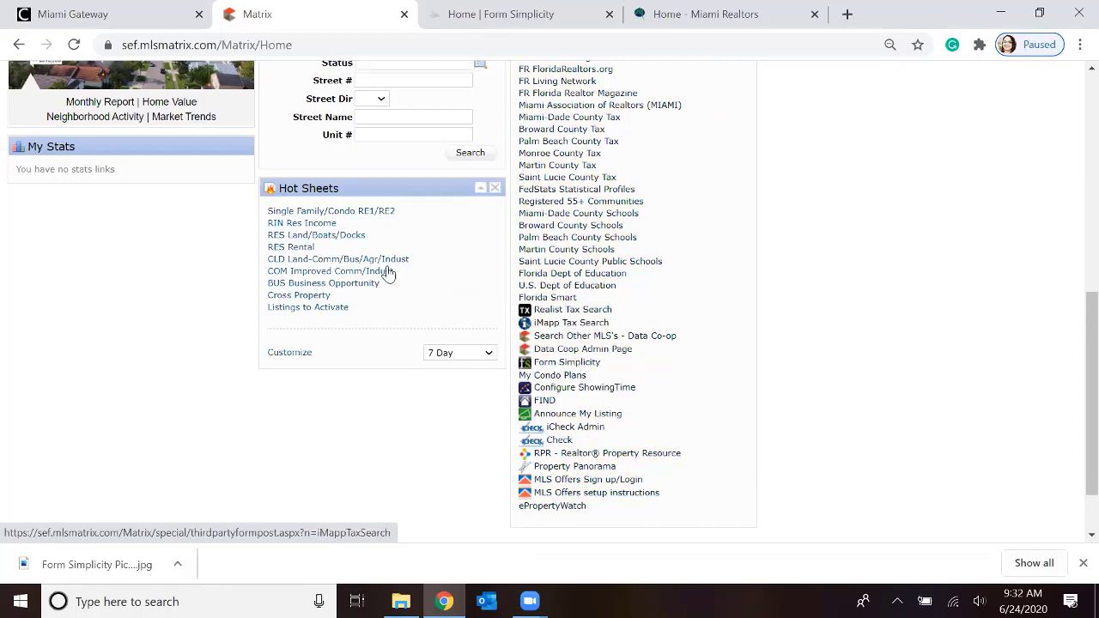
{"action": "scroll", "coordinate": [346, 296], "scroll_direction": "up", "scroll_amount": 1}
{"action": "scroll", "coordinate": [346, 296], "scroll_direction": "up", "scroll_amount": 6}
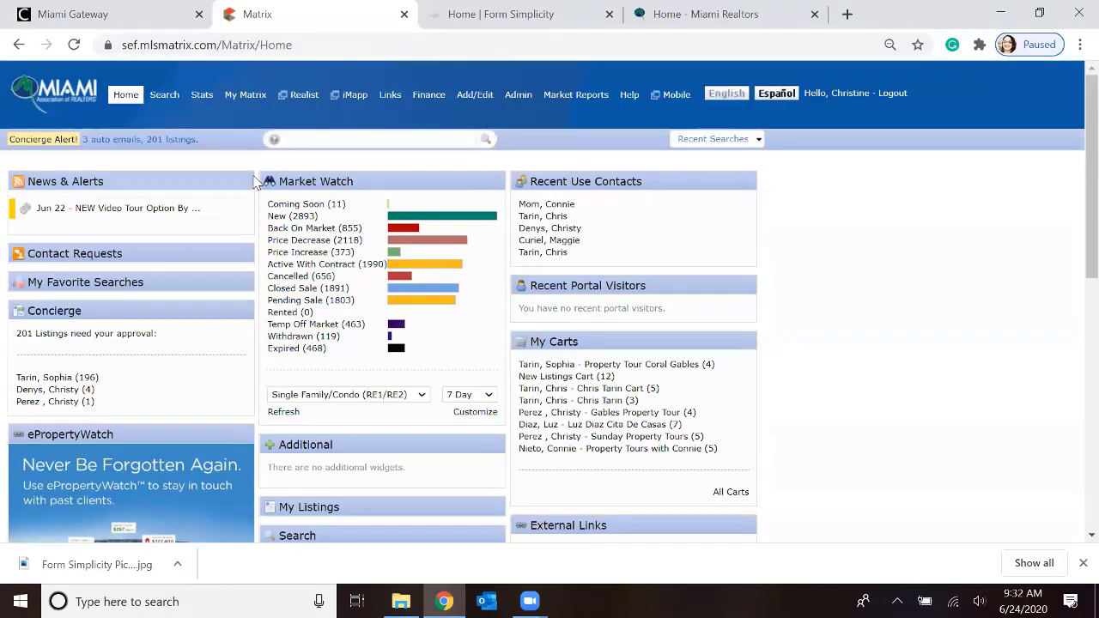
View the Form Simplicity shortcut on the first Coming Soon listing in Market Watch, and return to the Matrix home page
{"action": "left_click", "coordinate": [295, 206]}
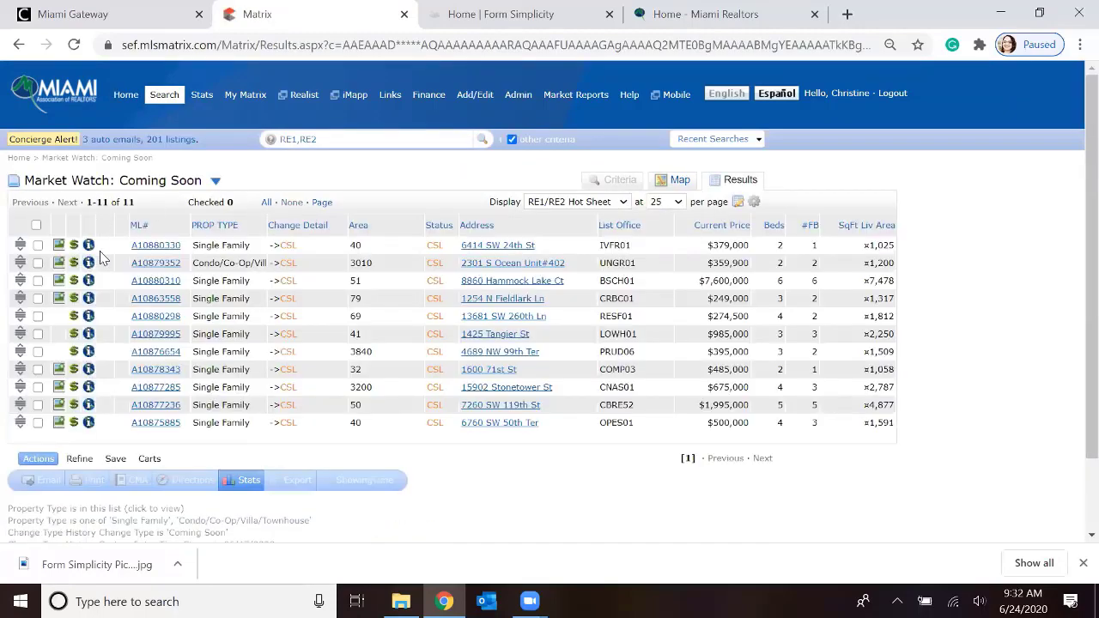
{"action": "left_click", "coordinate": [156, 245]}
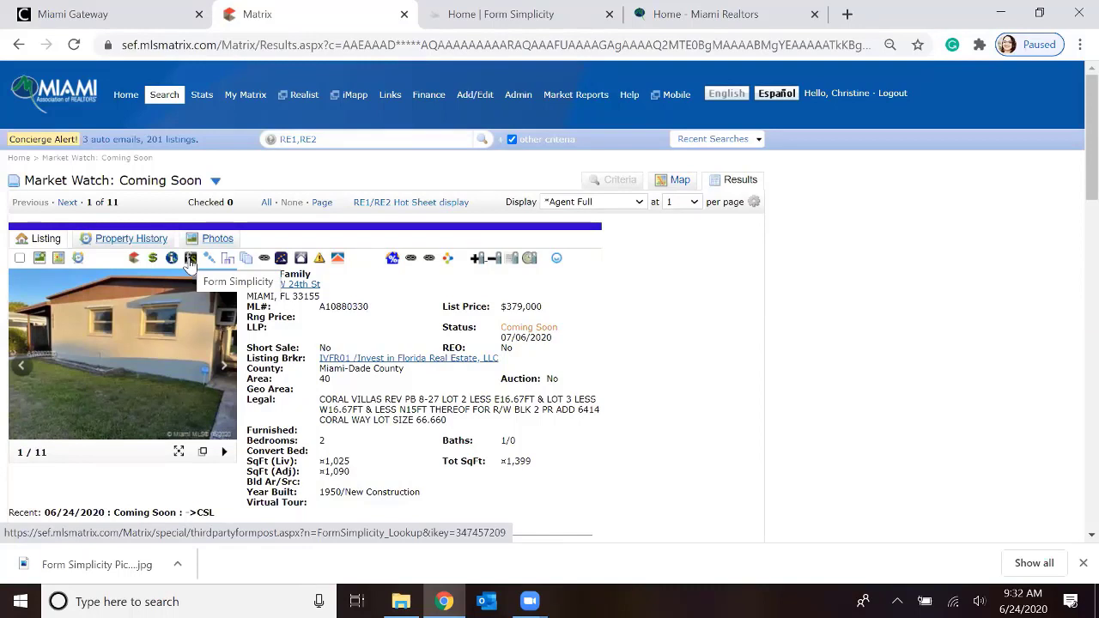
{"action": "left_click", "coordinate": [122, 97]}
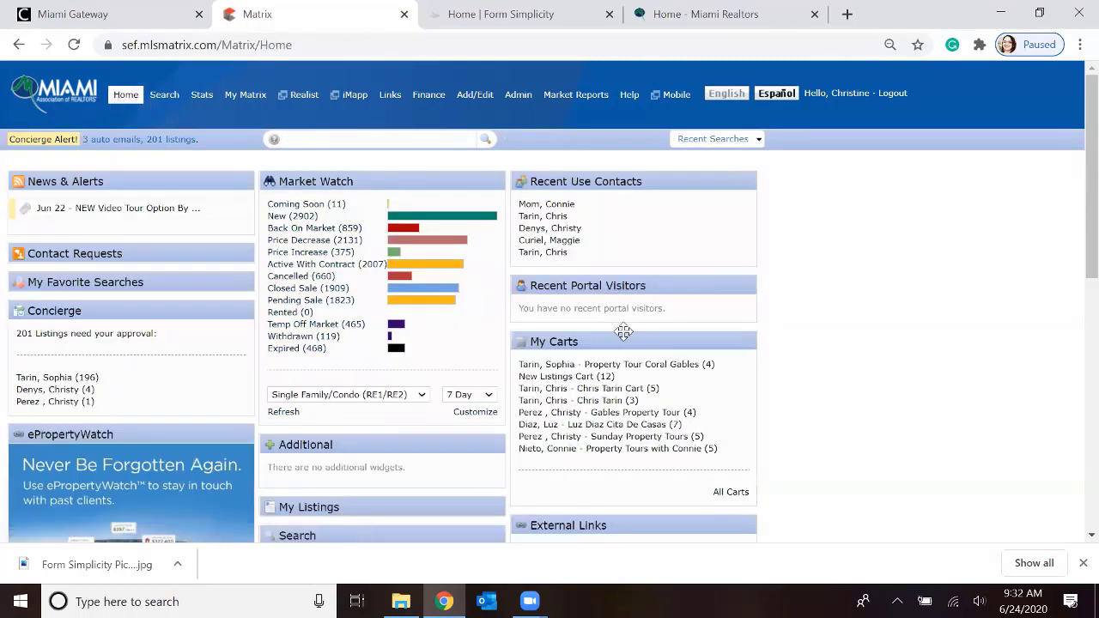
{"action": "scroll", "coordinate": [626, 331], "scroll_direction": "down", "scroll_amount": 3}
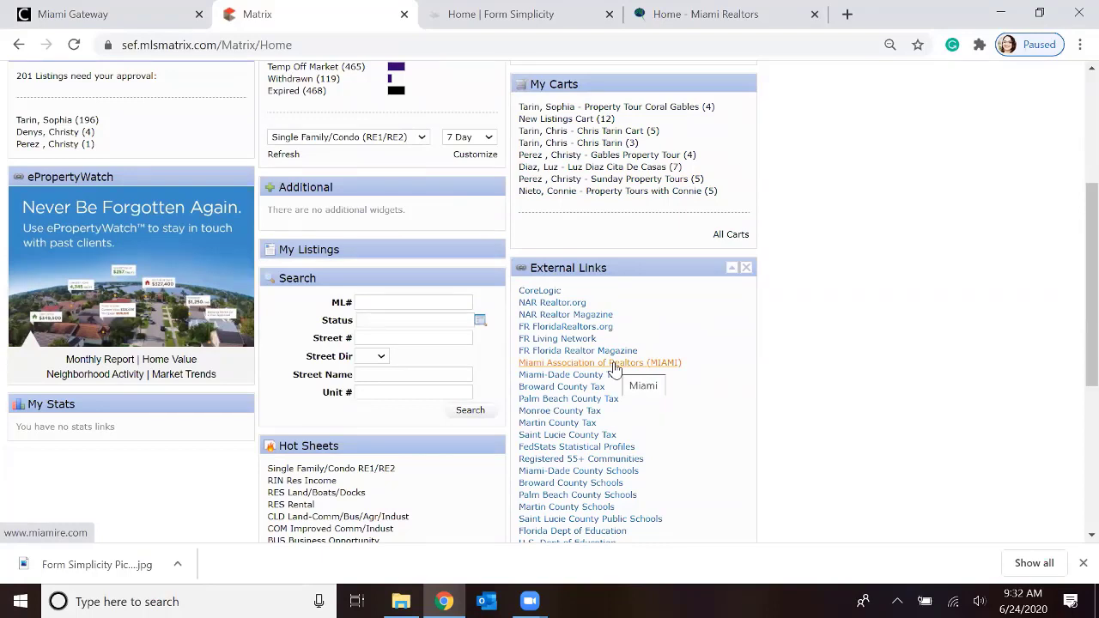
Switch to Form Simplicity, review the Account Information section of the preferences and save its changes
{"action": "left_click", "coordinate": [502, 17]}
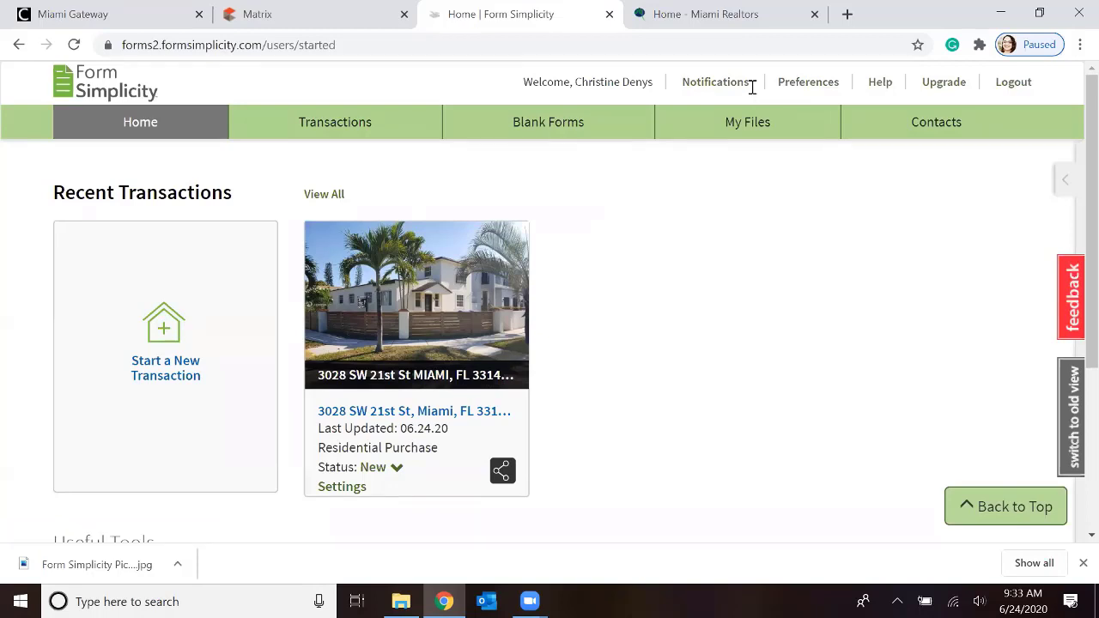
{"action": "left_click", "coordinate": [800, 86]}
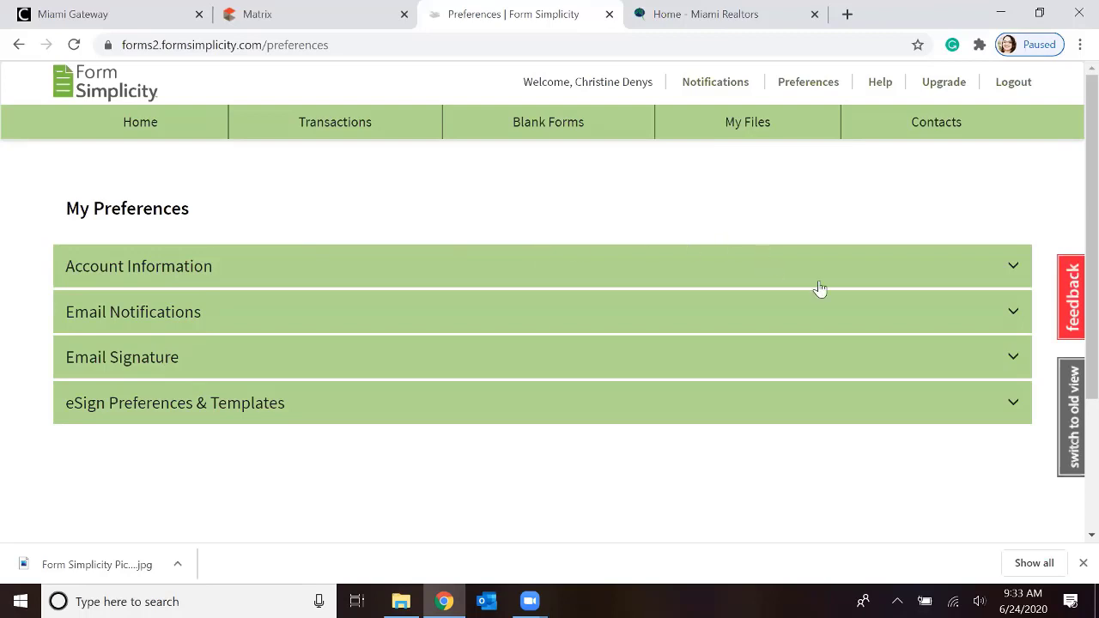
{"action": "left_click", "coordinate": [1014, 269]}
{"action": "scroll", "coordinate": [418, 299], "scroll_direction": "down", "scroll_amount": 1}
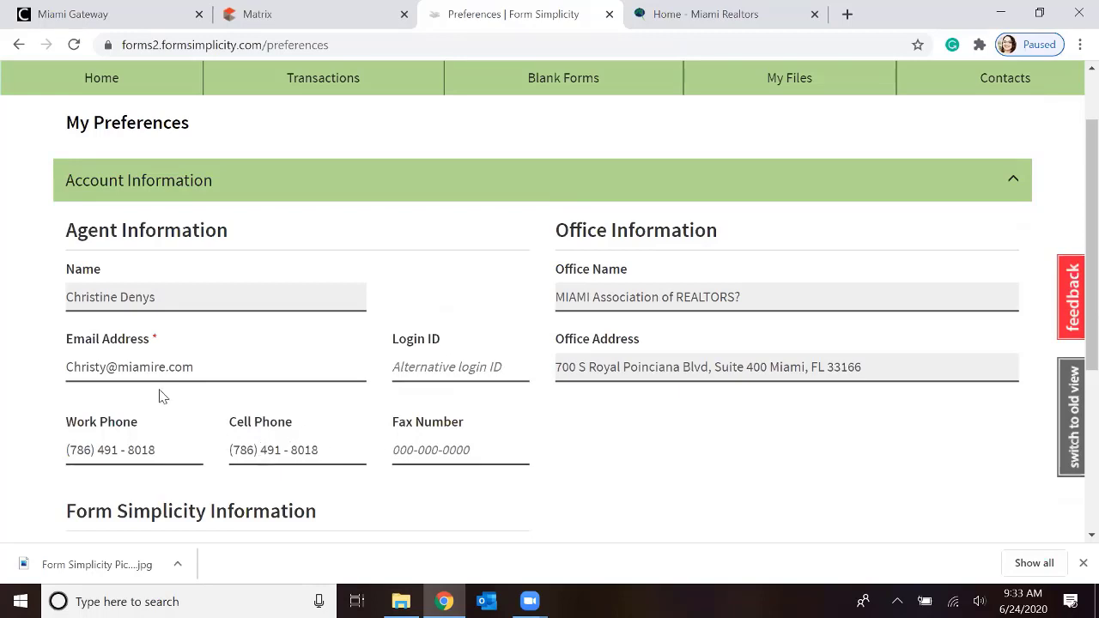
{"action": "scroll", "coordinate": [146, 380], "scroll_direction": "down", "scroll_amount": 1}
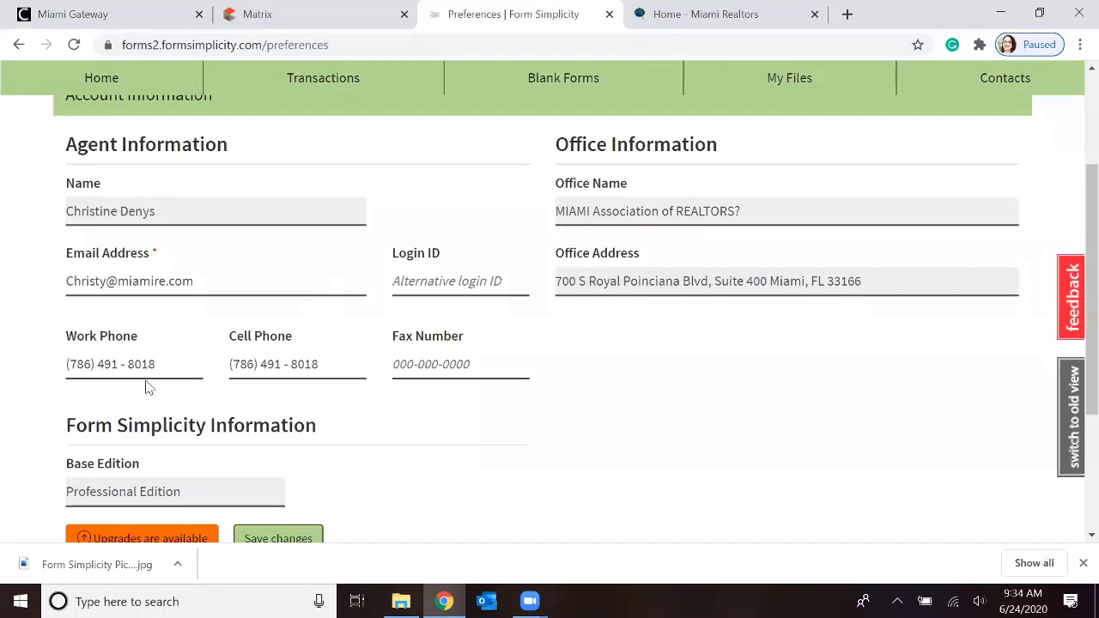
{"action": "scroll", "coordinate": [147, 388], "scroll_direction": "down", "scroll_amount": 1}
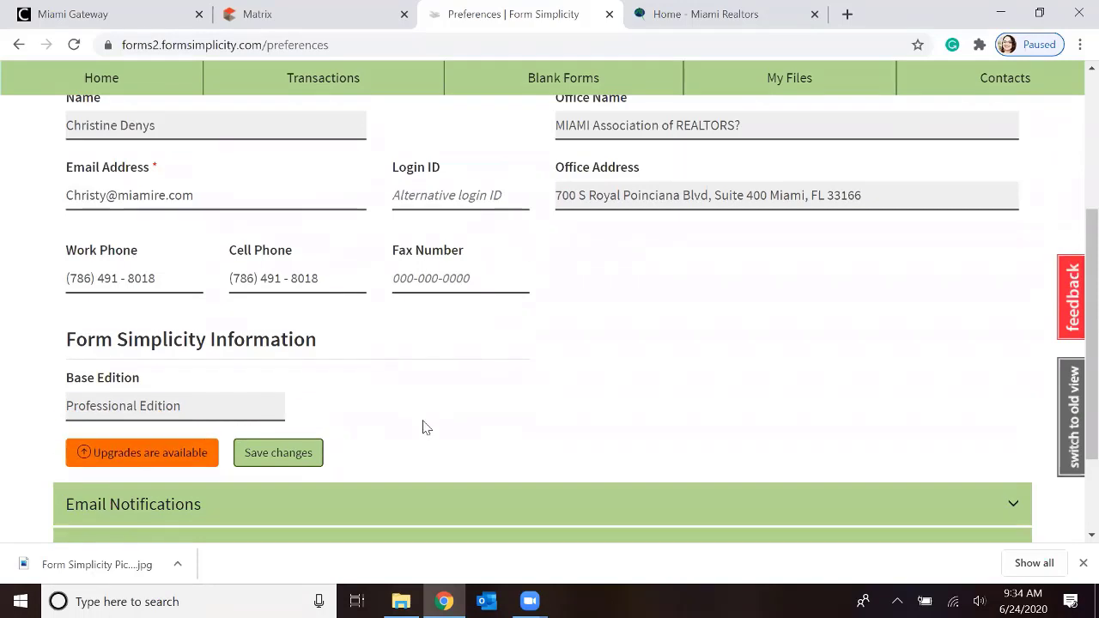
{"action": "left_click", "coordinate": [288, 456]}
Set all six email notifications to Send, from tasks due through transaction checklists approved or returned as incomplete
{"action": "scroll", "coordinate": [378, 378], "scroll_direction": "down", "scroll_amount": 2}
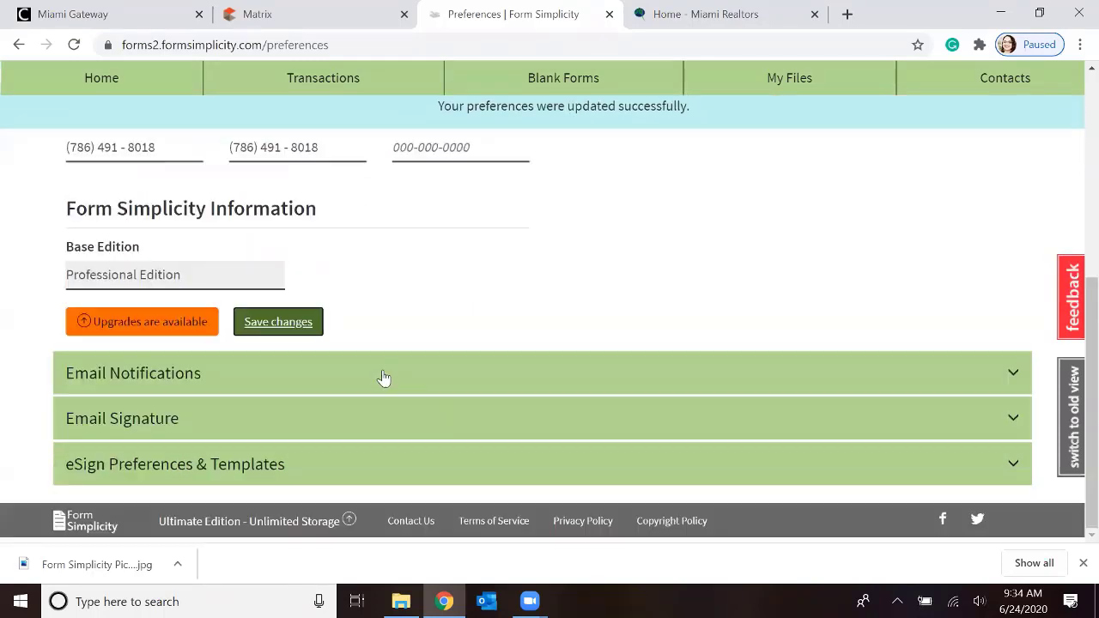
{"action": "left_click", "coordinate": [182, 381]}
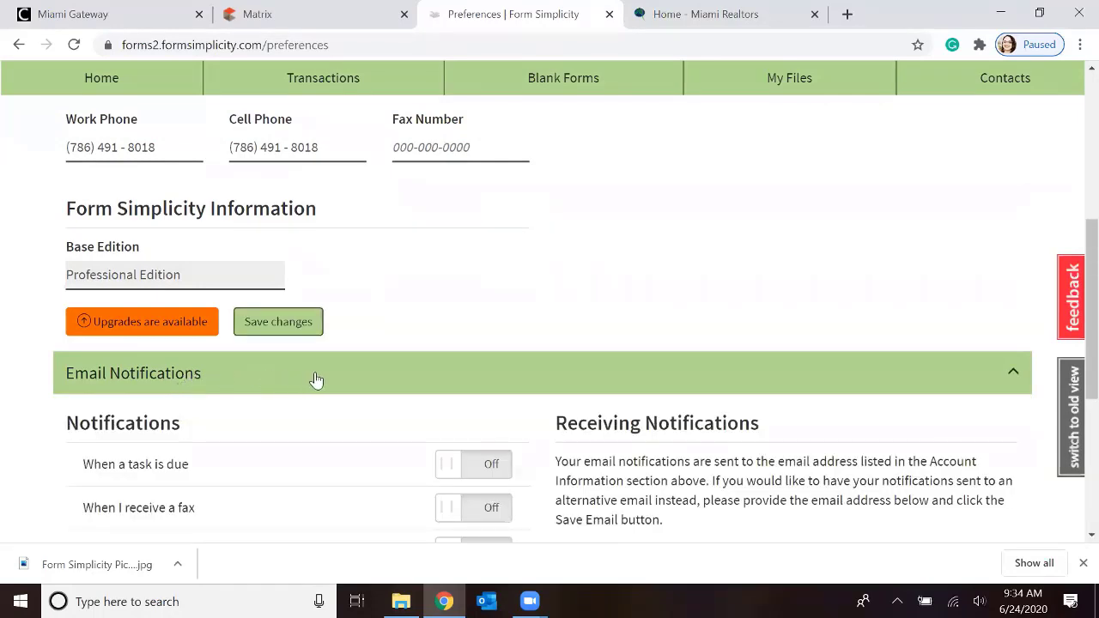
{"action": "scroll", "coordinate": [315, 380], "scroll_direction": "down", "scroll_amount": 2}
{"action": "scroll", "coordinate": [316, 375], "scroll_direction": "down", "scroll_amount": 1}
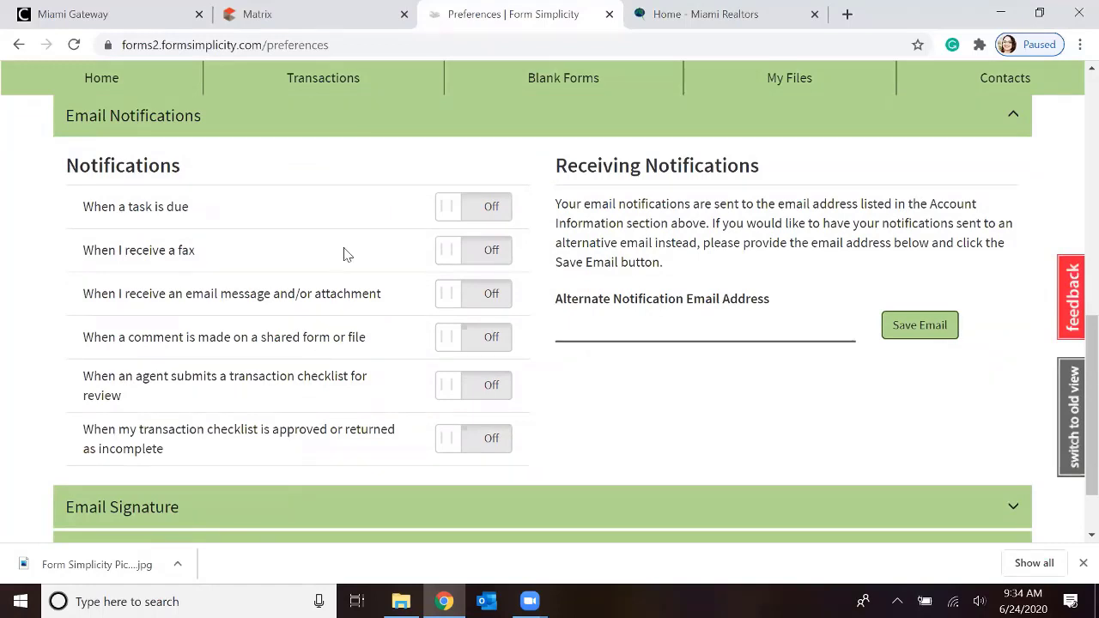
{"action": "left_click", "coordinate": [448, 211]}
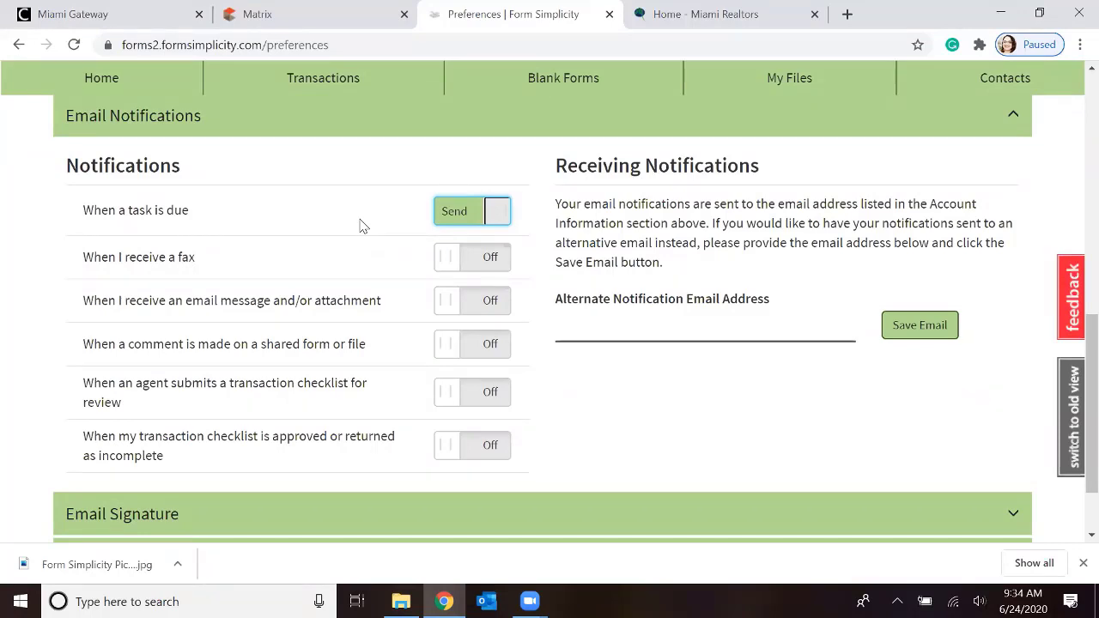
{"action": "left_click", "coordinate": [447, 263]}
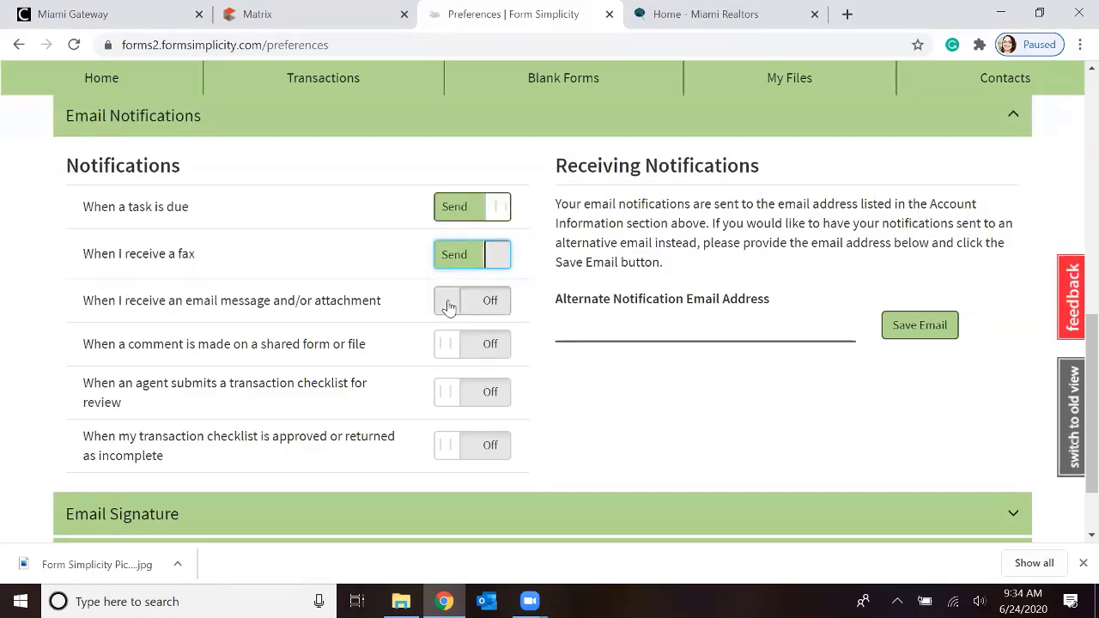
{"action": "left_click", "coordinate": [447, 305]}
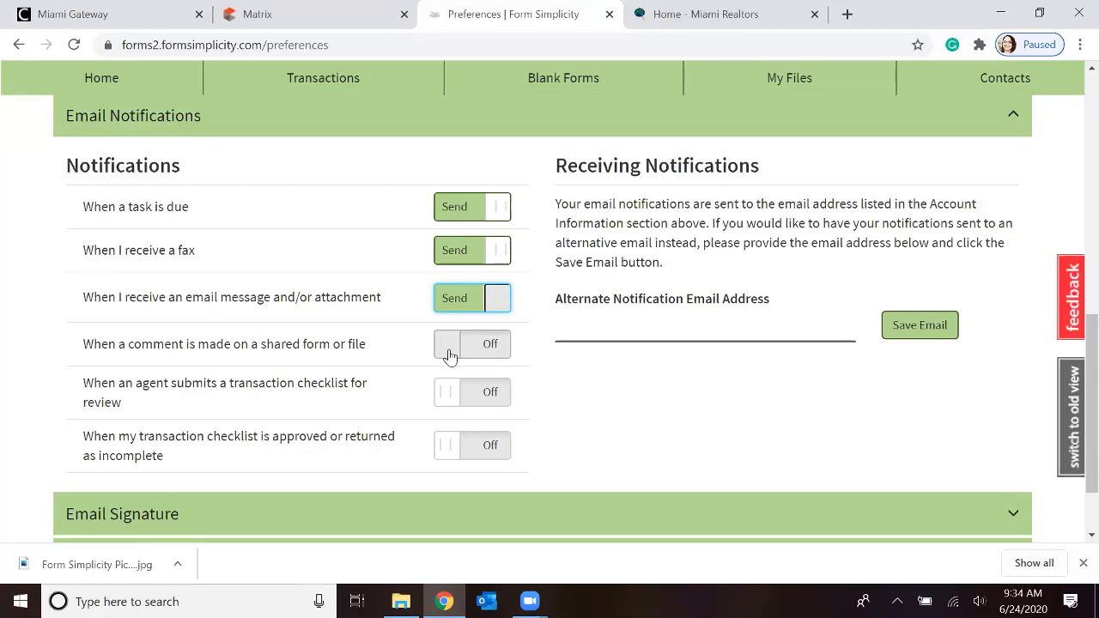
{"action": "left_click", "coordinate": [448, 348]}
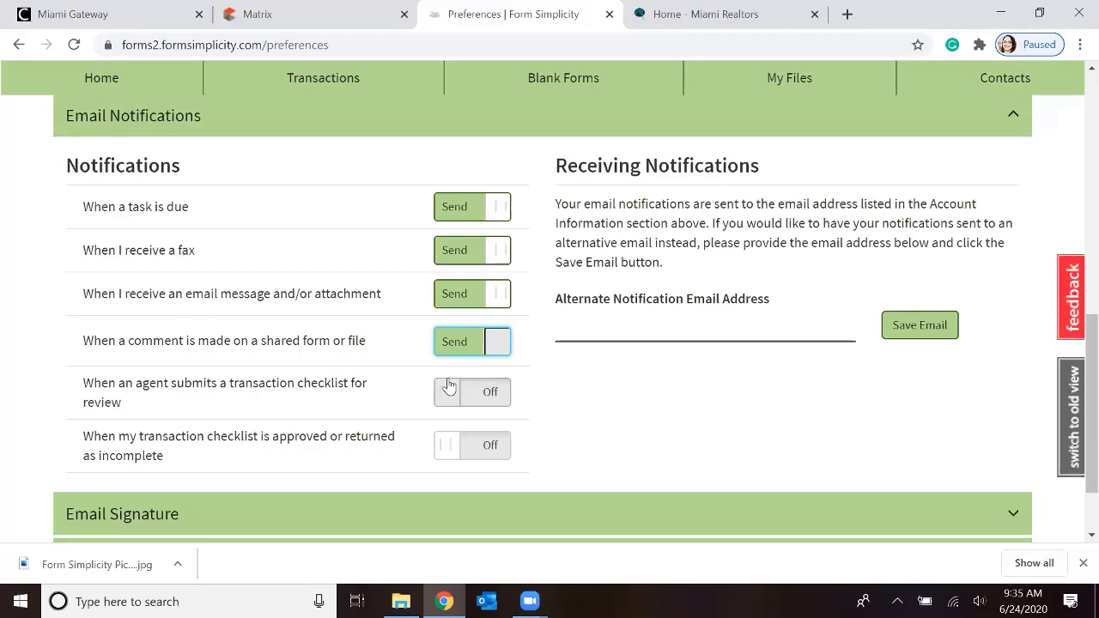
{"action": "left_click", "coordinate": [448, 398]}
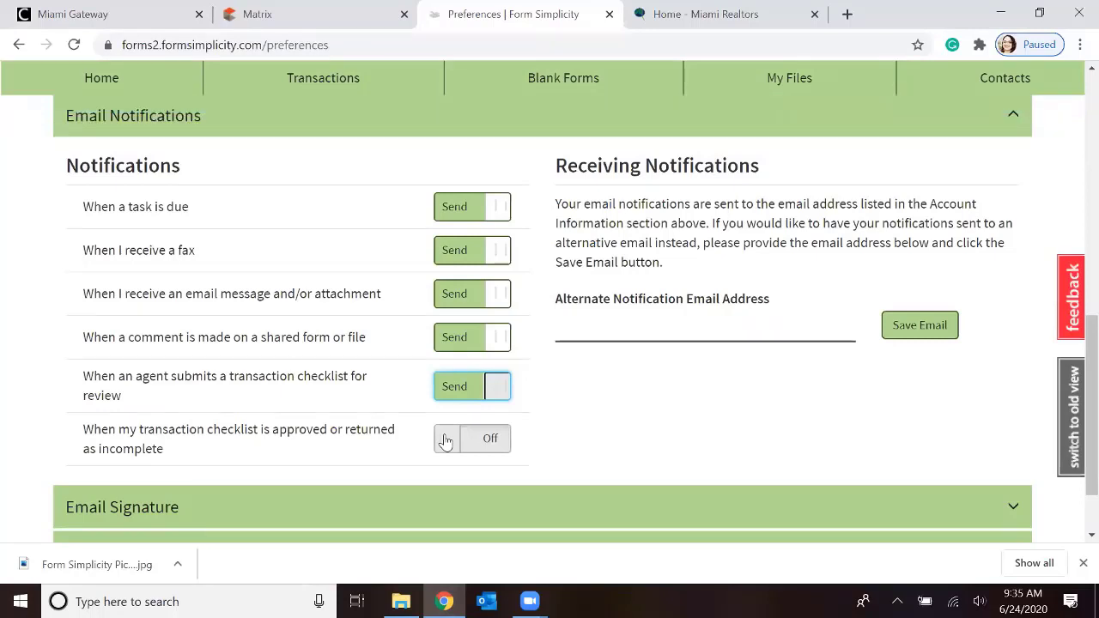
{"action": "left_click", "coordinate": [445, 440]}
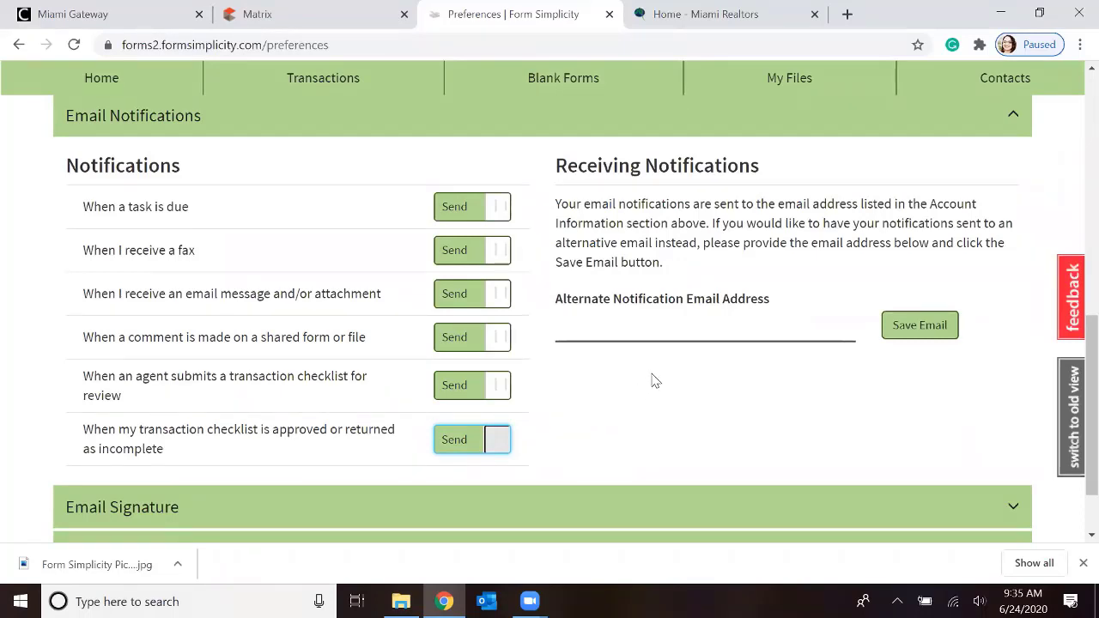
Enter the agent's e-mail as the alternate notification email address and save it
{"action": "left_click", "coordinate": [619, 326]}
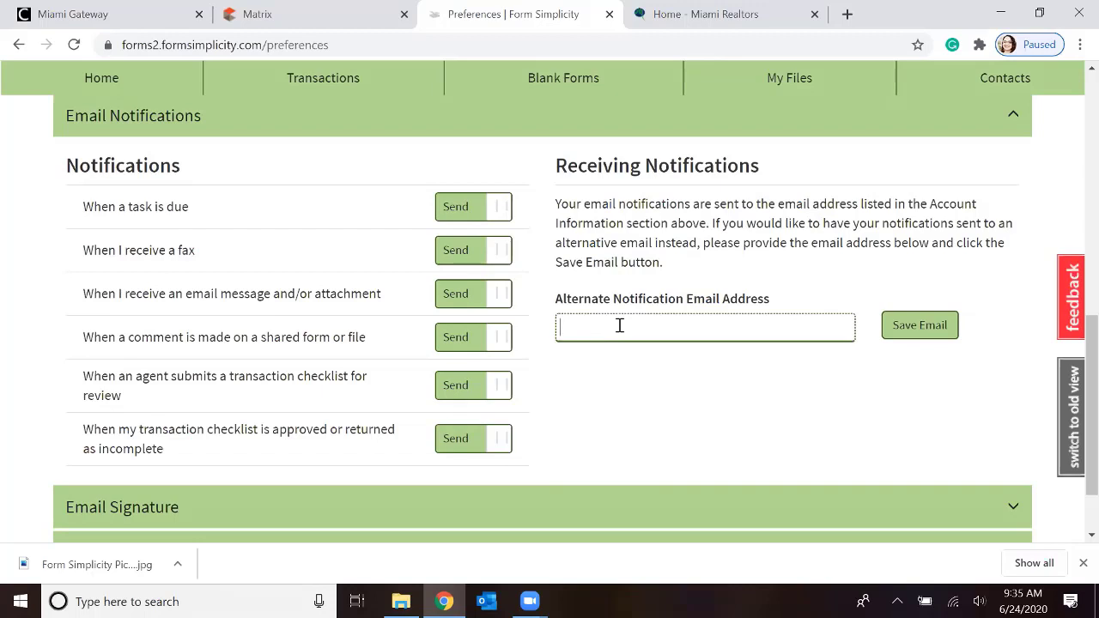
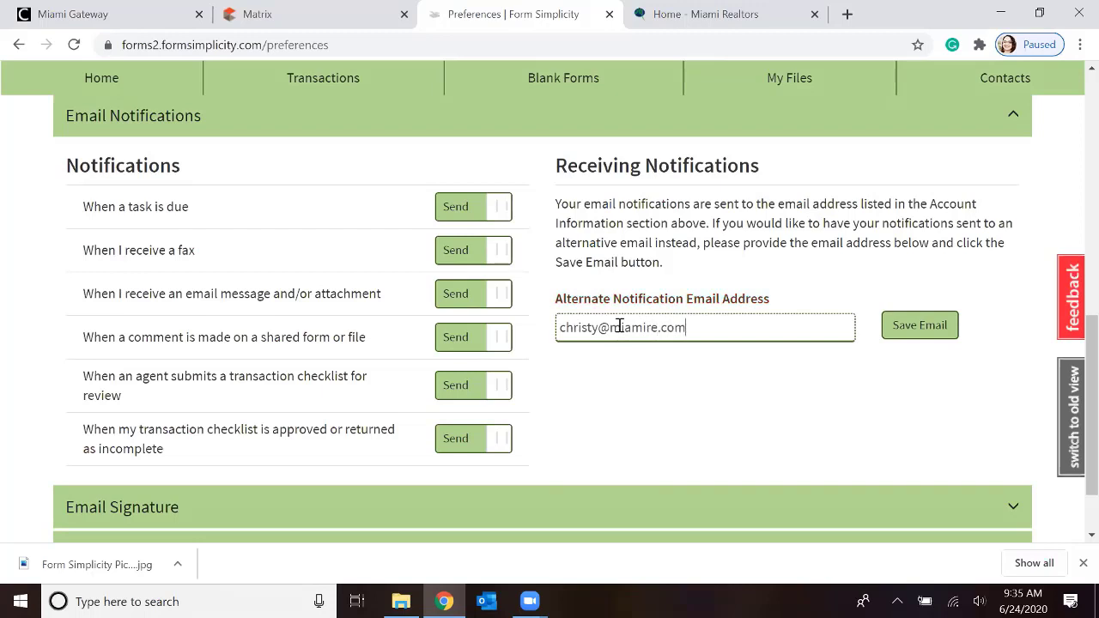
{"action": "left_click", "coordinate": [924, 327]}
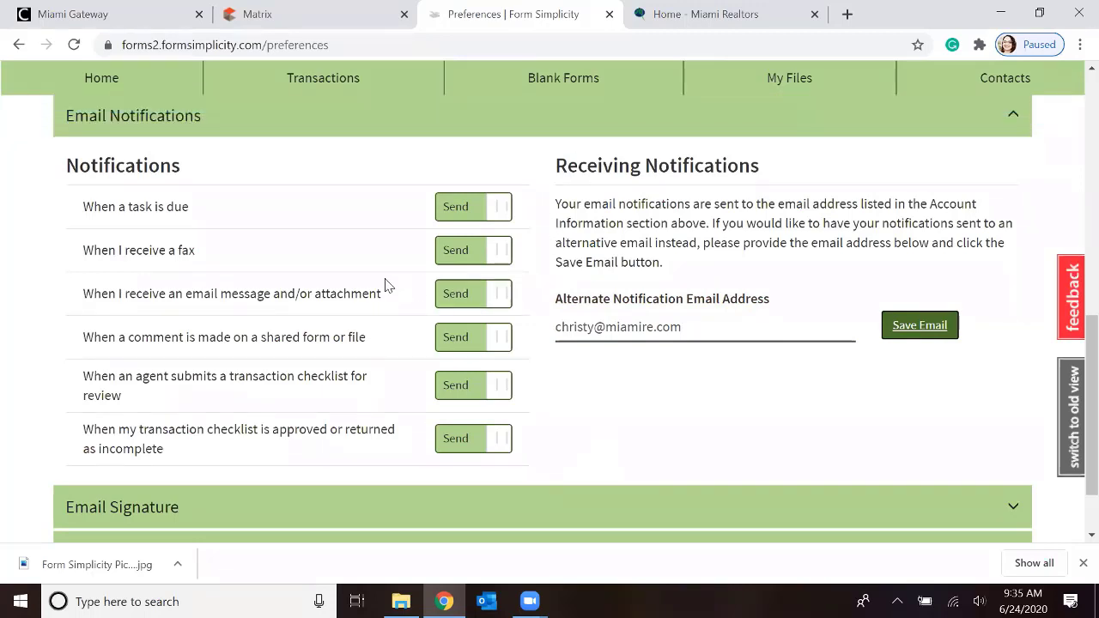
Open the Email Signature section and examine the full signature text included in outgoing emails
{"action": "scroll", "coordinate": [385, 285], "scroll_direction": "down", "scroll_amount": 2}
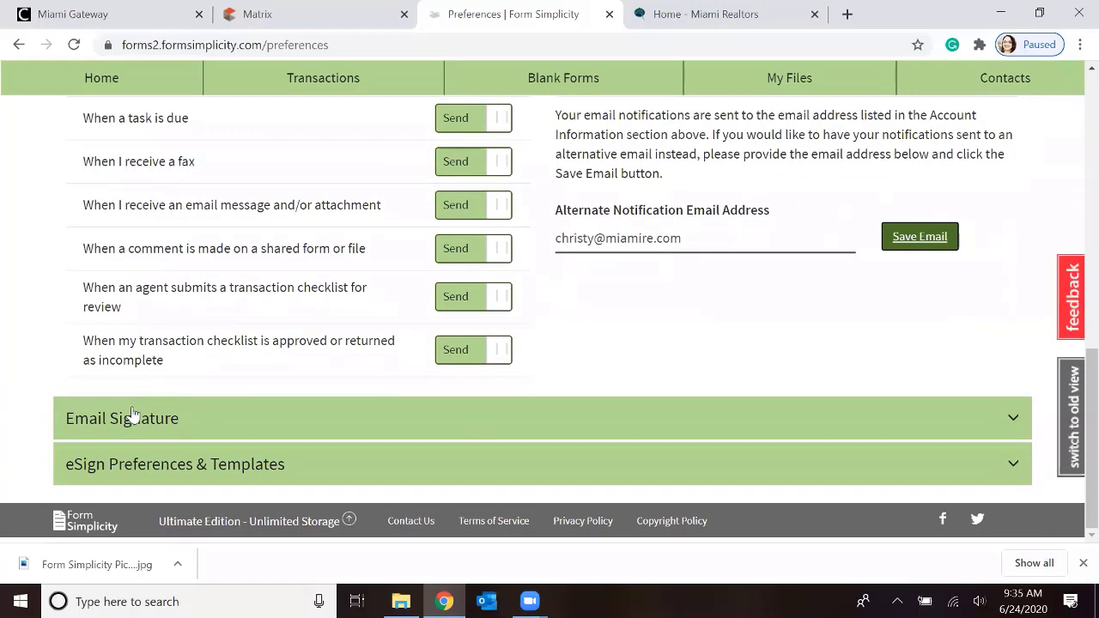
{"action": "left_click", "coordinate": [133, 417]}
{"action": "scroll", "coordinate": [351, 355], "scroll_direction": "down", "scroll_amount": 2}
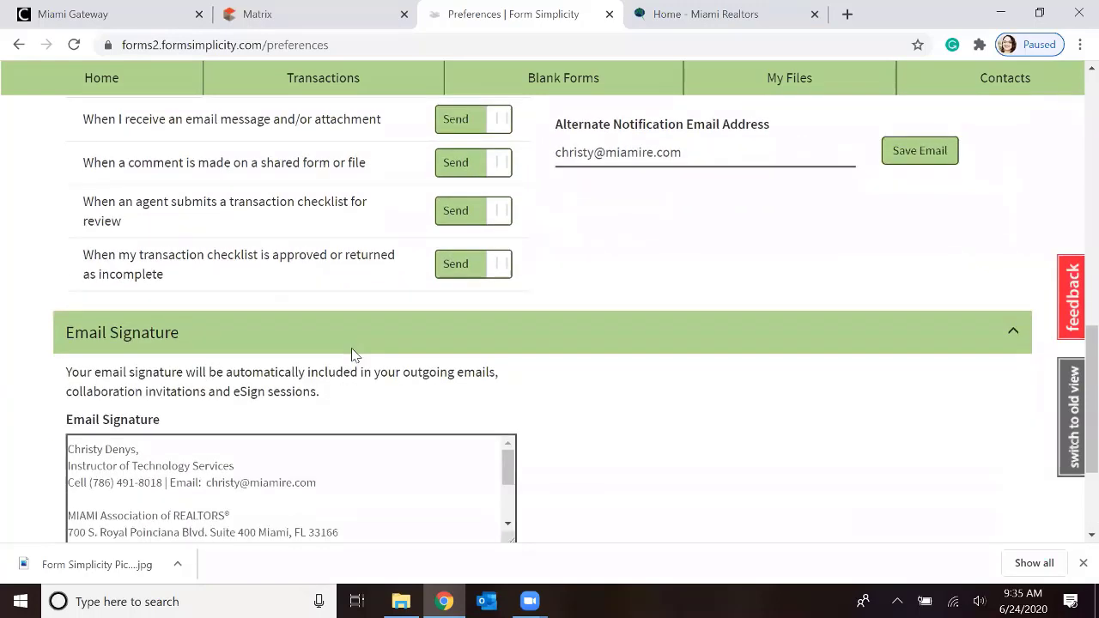
{"action": "scroll", "coordinate": [351, 355], "scroll_direction": "down", "scroll_amount": 2}
{"action": "scroll", "coordinate": [101, 387], "scroll_direction": "down", "scroll_amount": 1}
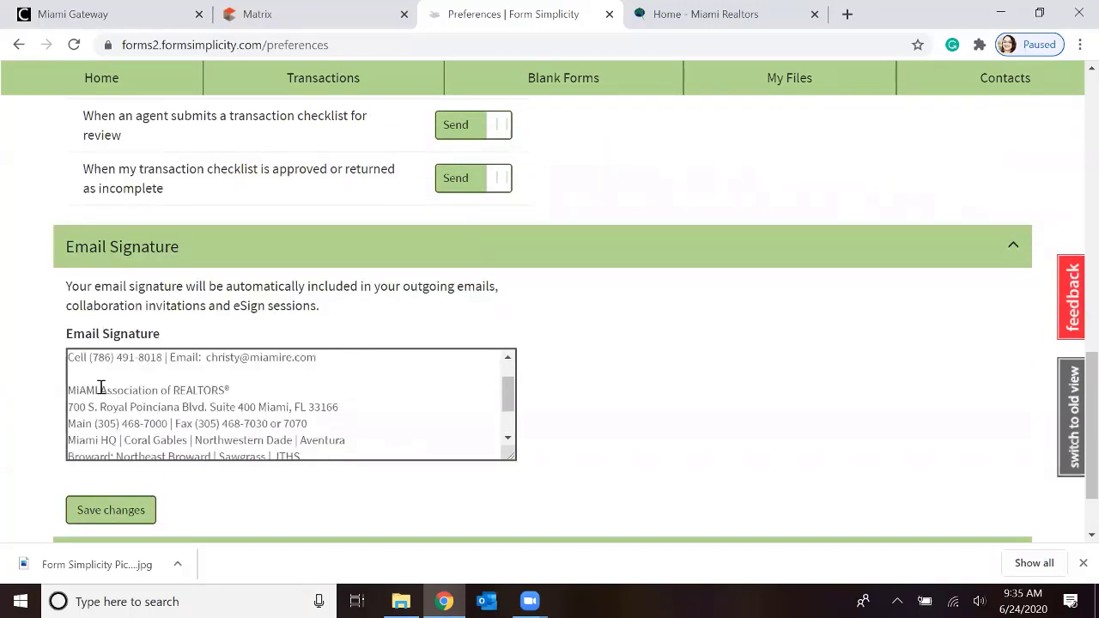
{"action": "scroll", "coordinate": [101, 387], "scroll_direction": "up", "scroll_amount": 1}
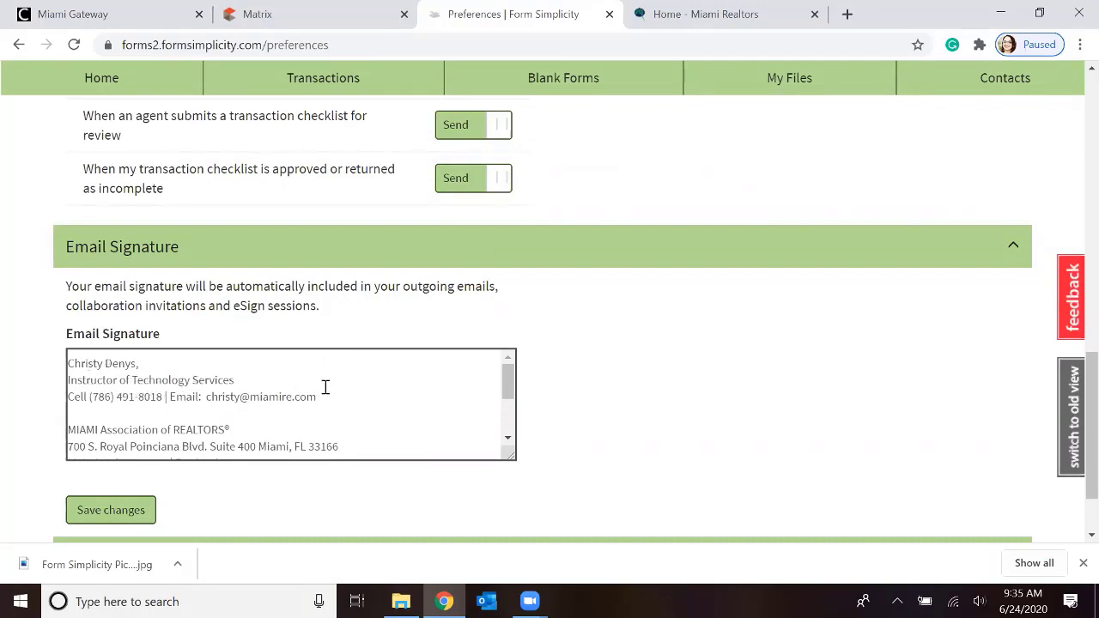
{"action": "scroll", "coordinate": [324, 388], "scroll_direction": "down", "scroll_amount": 2}
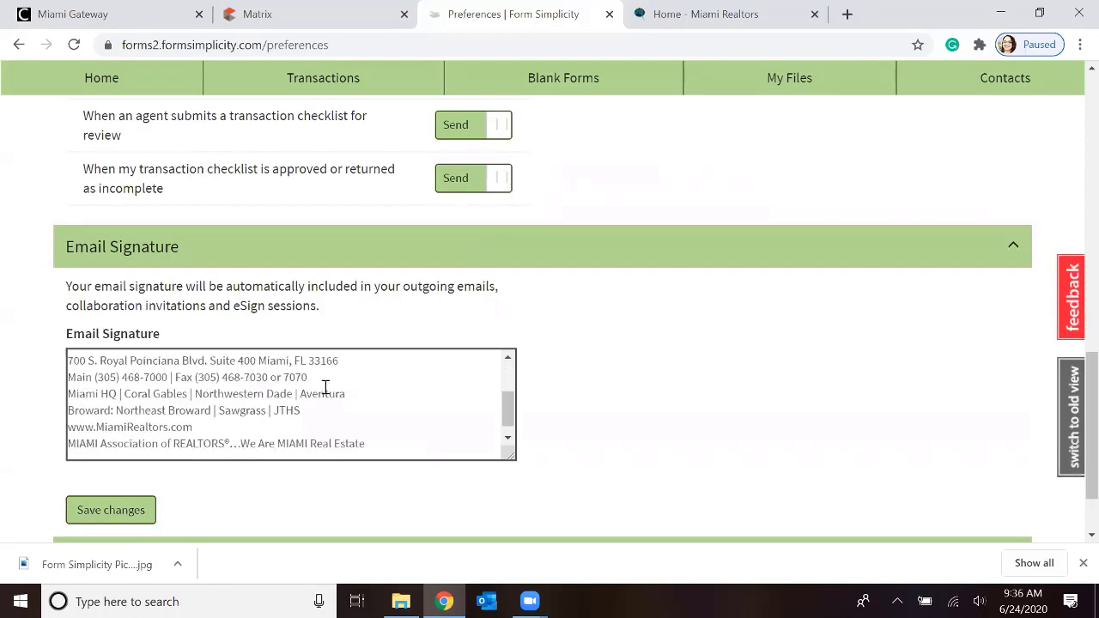
{"action": "left_click", "coordinate": [510, 359]}
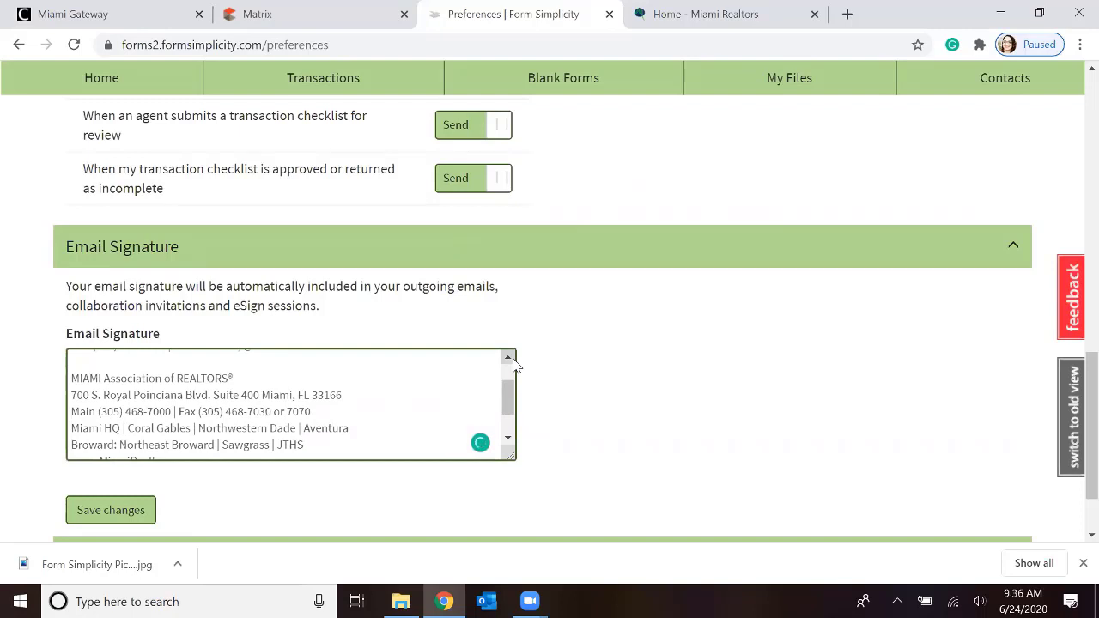
{"action": "scroll", "coordinate": [270, 398], "scroll_direction": "down", "scroll_amount": 2}
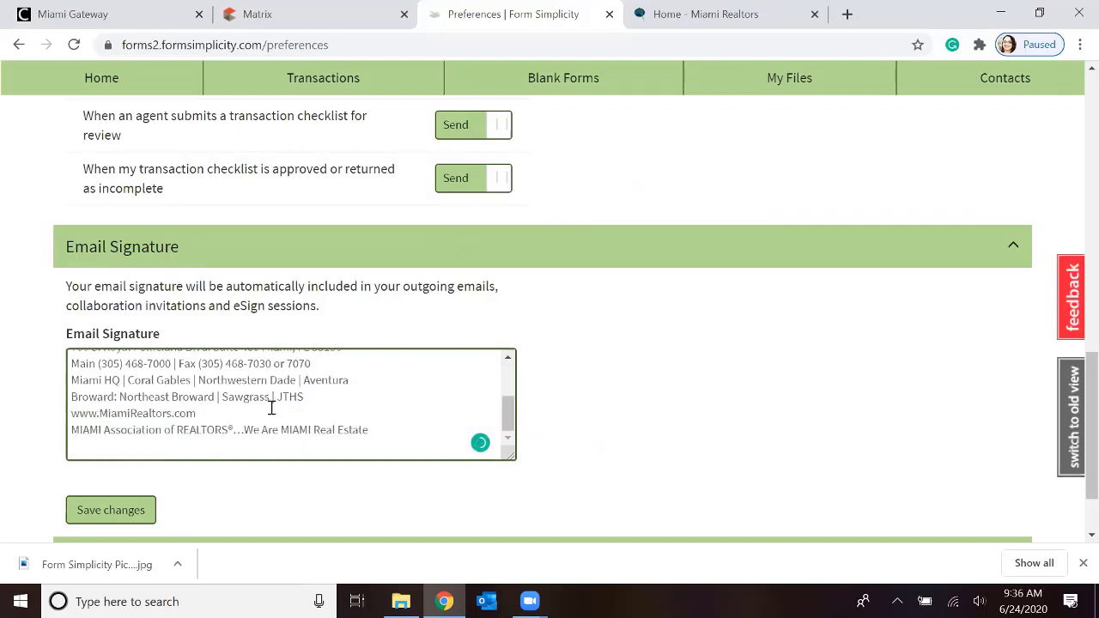
{"action": "scroll", "coordinate": [271, 407], "scroll_direction": "up", "scroll_amount": 5}
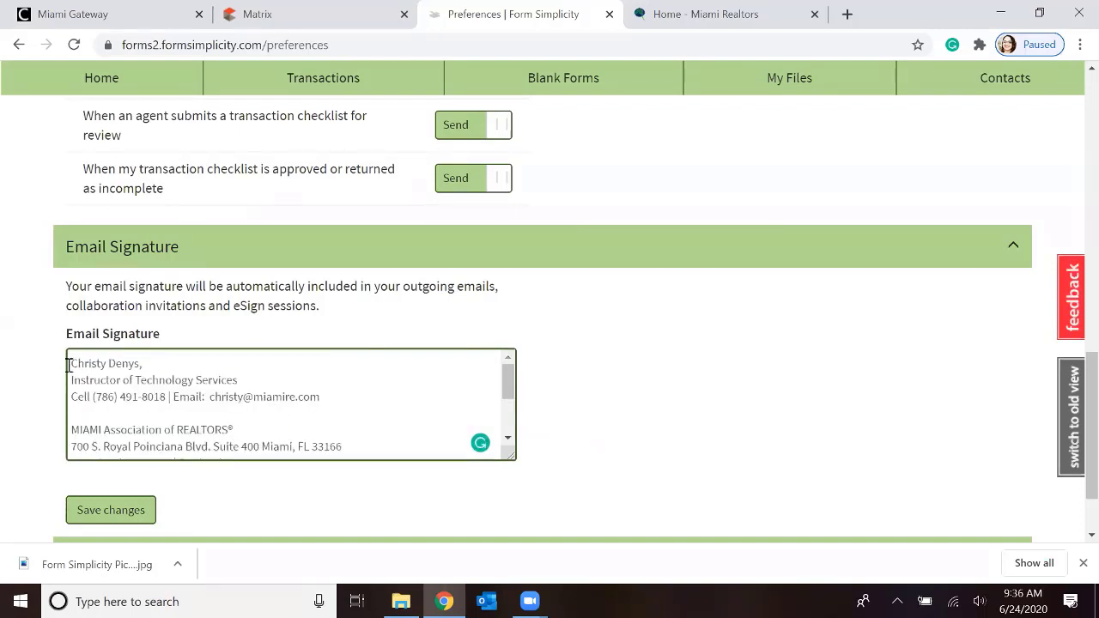
Add the line "Thank you," above the name in the email signature and save the changes
{"action": "key", "text": "Return"}
{"action": "key", "text": "Return"}
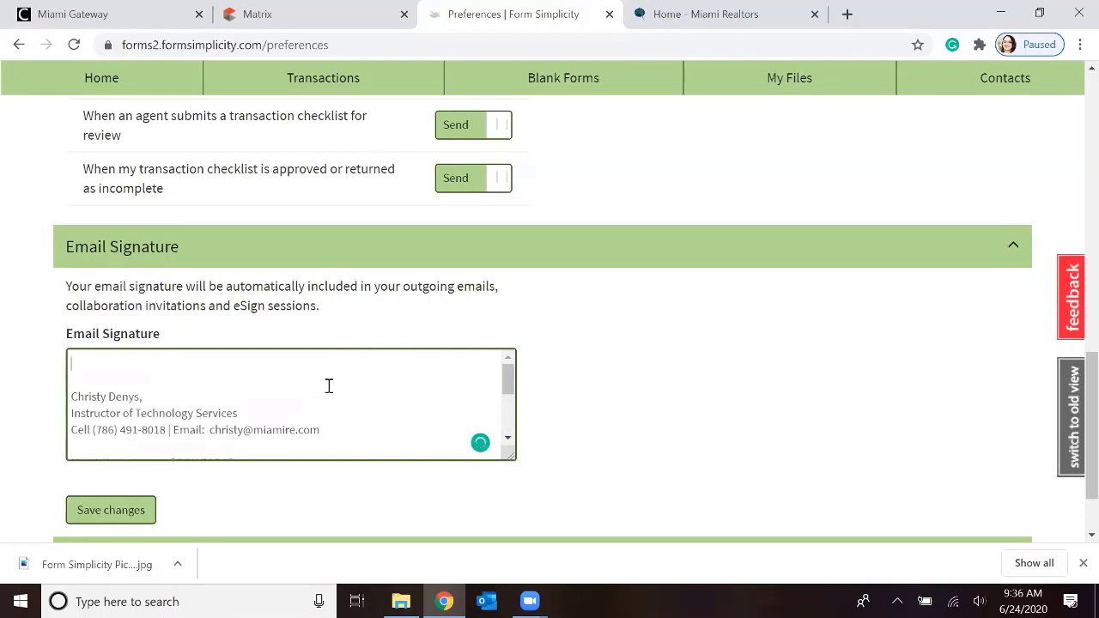
{"action": "type", "text": "Thank you,"}
{"action": "scroll", "coordinate": [189, 367], "scroll_direction": "down", "scroll_amount": 3}
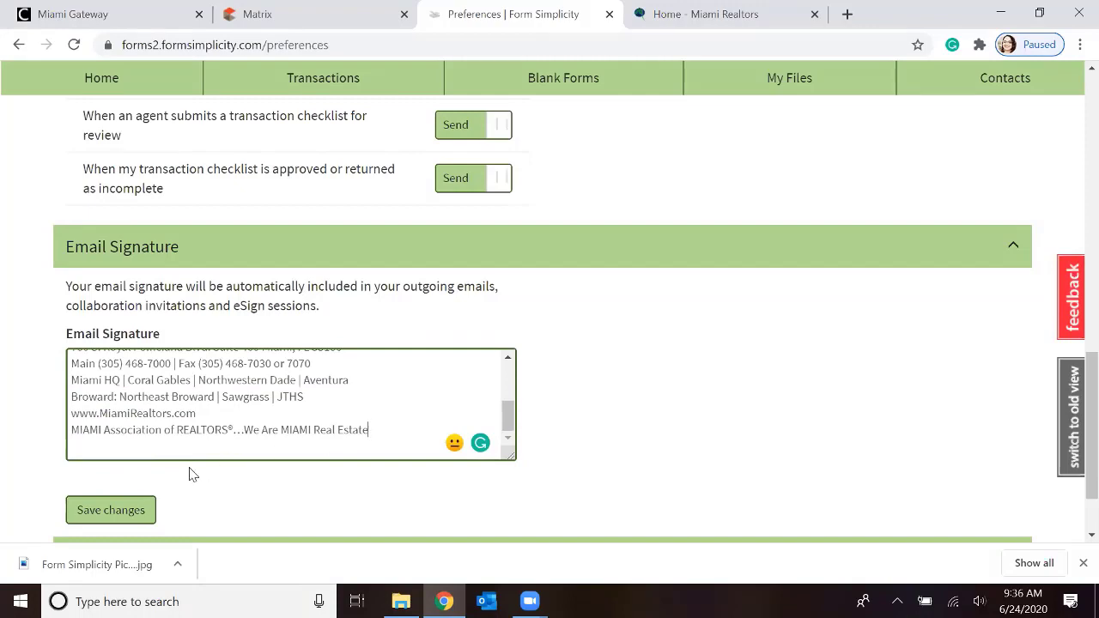
{"action": "left_click", "coordinate": [112, 510]}
Open the notifications and read through the form update announcements, down to the new PDF compression functionality
{"action": "scroll", "coordinate": [637, 341], "scroll_direction": "down", "scroll_amount": 2}
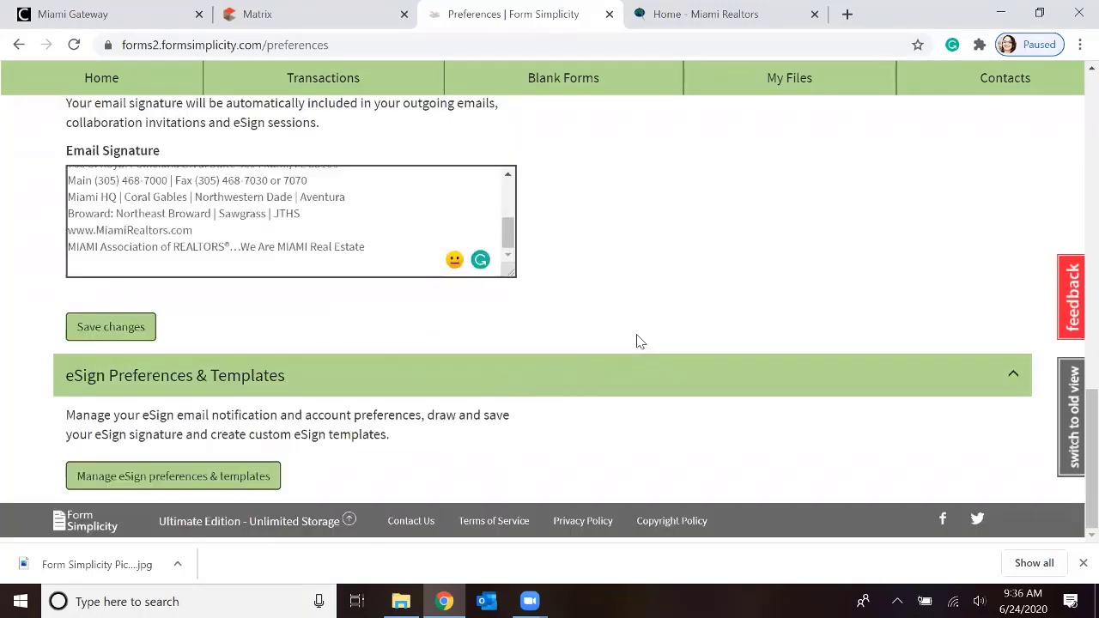
{"action": "scroll", "coordinate": [636, 341], "scroll_direction": "up", "scroll_amount": 7}
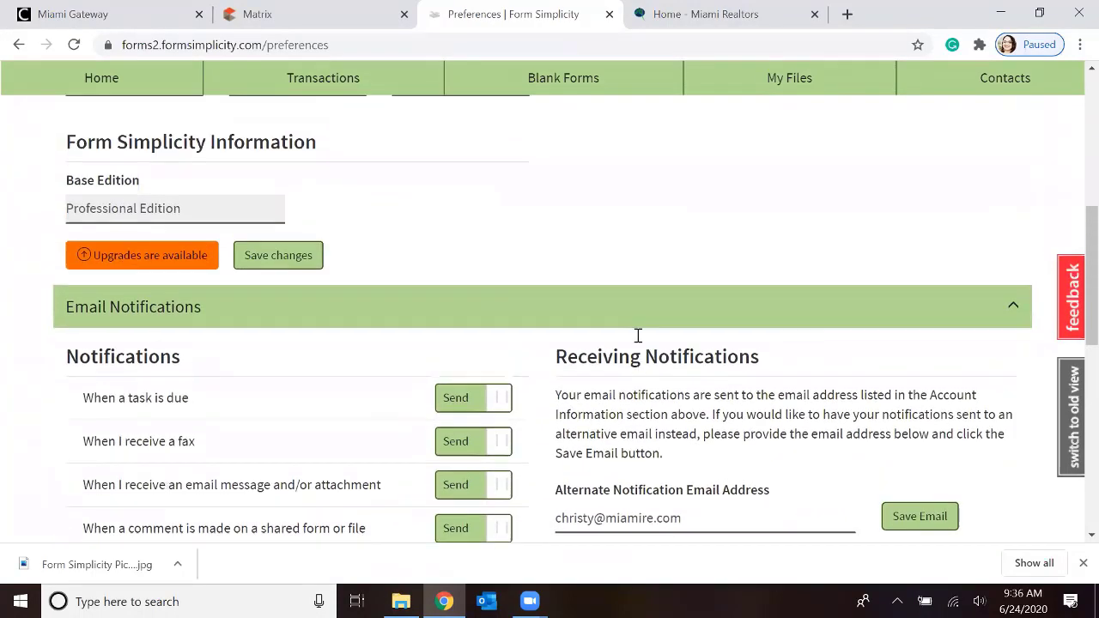
{"action": "scroll", "coordinate": [637, 336], "scroll_direction": "up", "scroll_amount": 6}
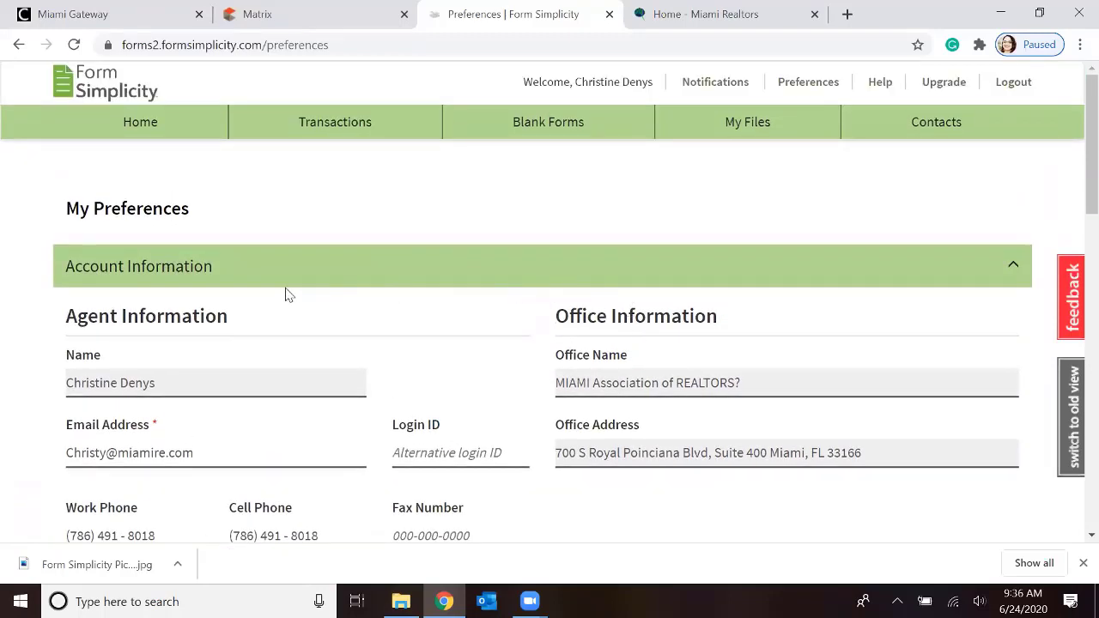
{"action": "left_click", "coordinate": [724, 88]}
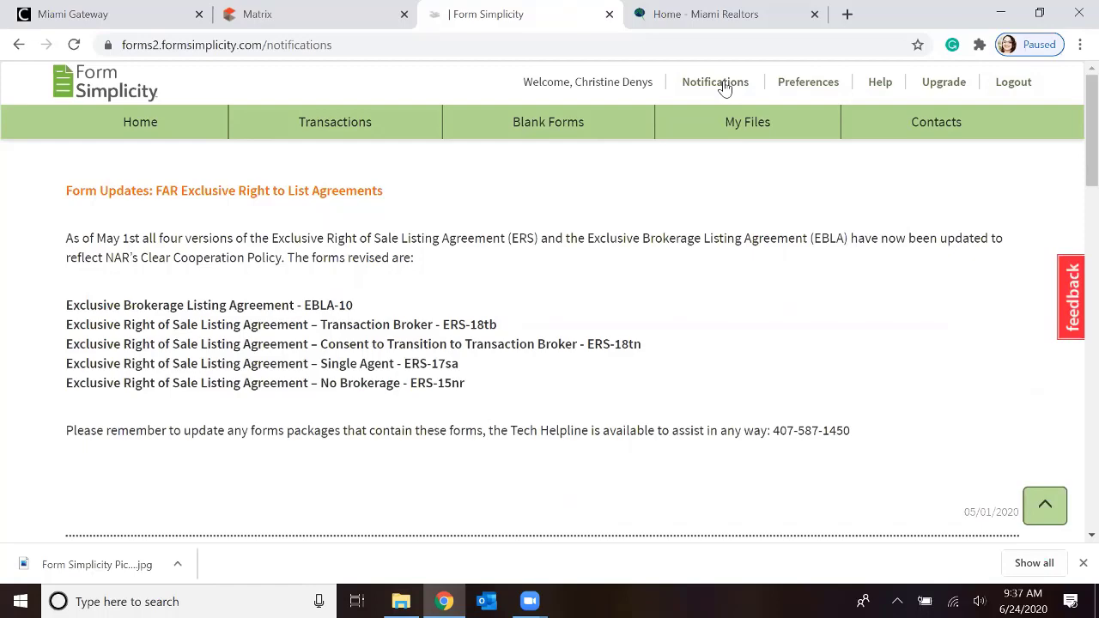
{"action": "scroll", "coordinate": [549, 266], "scroll_direction": "down", "scroll_amount": 1}
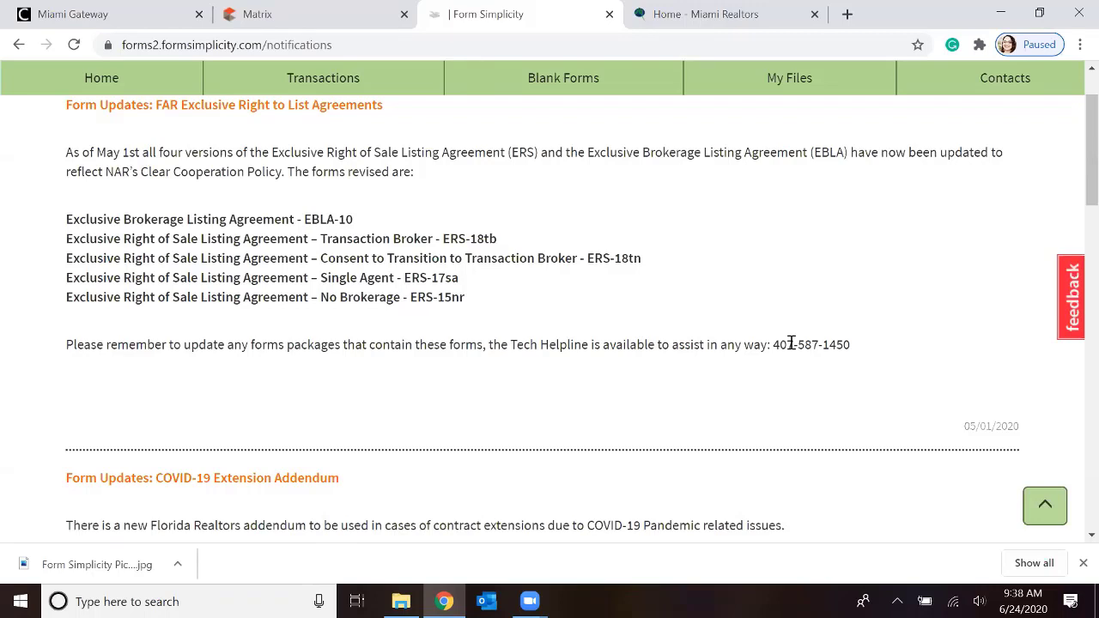
{"action": "scroll", "coordinate": [709, 344], "scroll_direction": "down", "scroll_amount": 3}
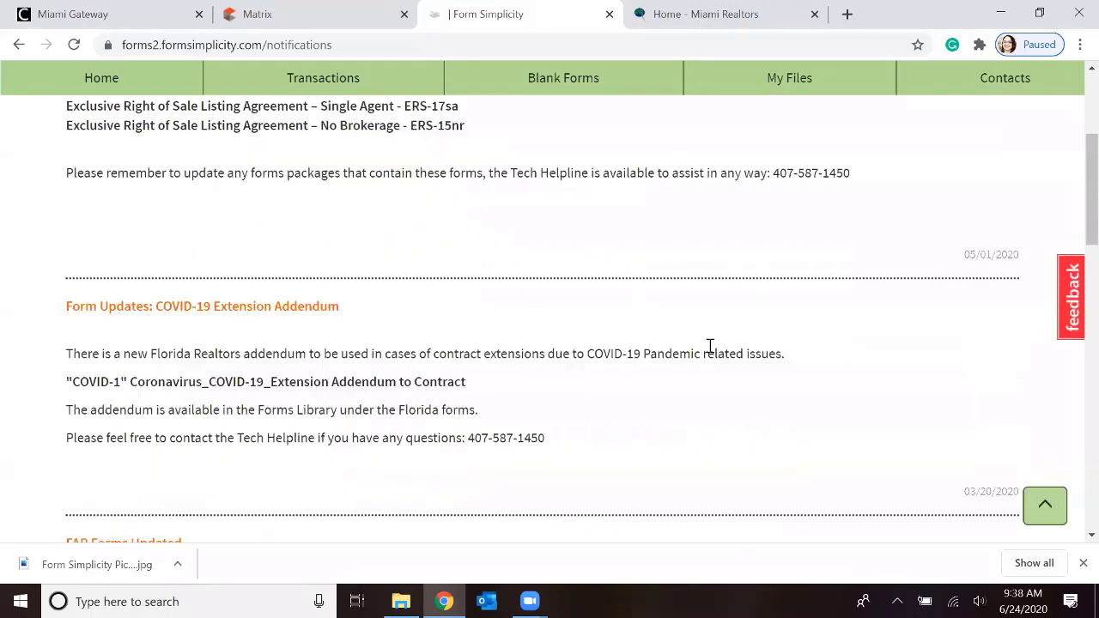
{"action": "scroll", "coordinate": [709, 346], "scroll_direction": "down", "scroll_amount": 2}
{"action": "scroll", "coordinate": [710, 348], "scroll_direction": "up", "scroll_amount": 1}
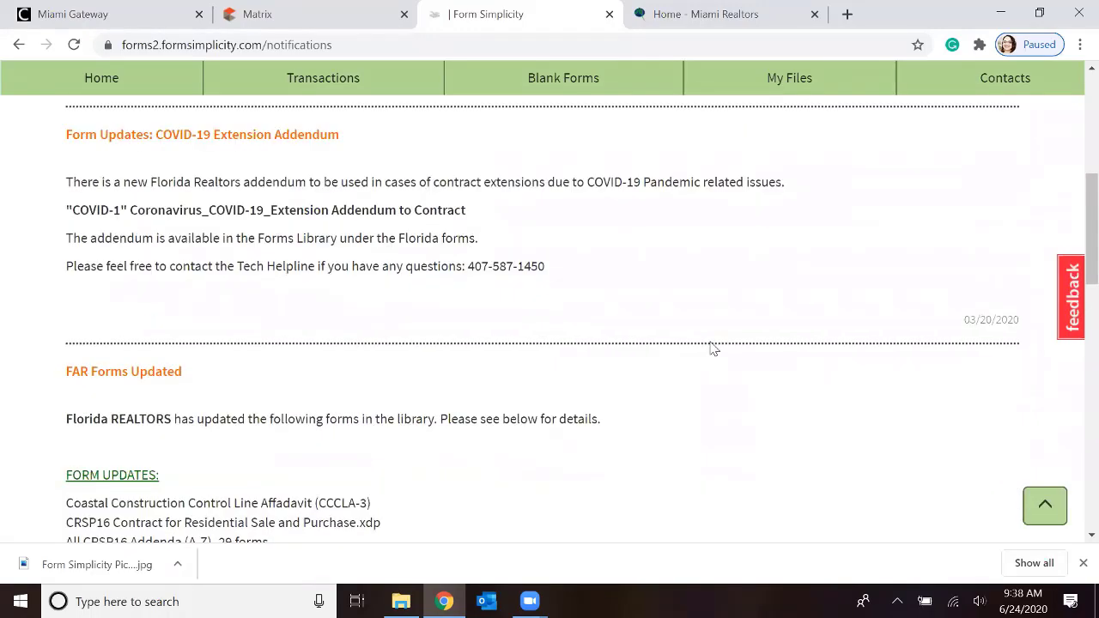
{"action": "scroll", "coordinate": [711, 348], "scroll_direction": "down", "scroll_amount": 2}
{"action": "scroll", "coordinate": [711, 348], "scroll_direction": "down", "scroll_amount": 5}
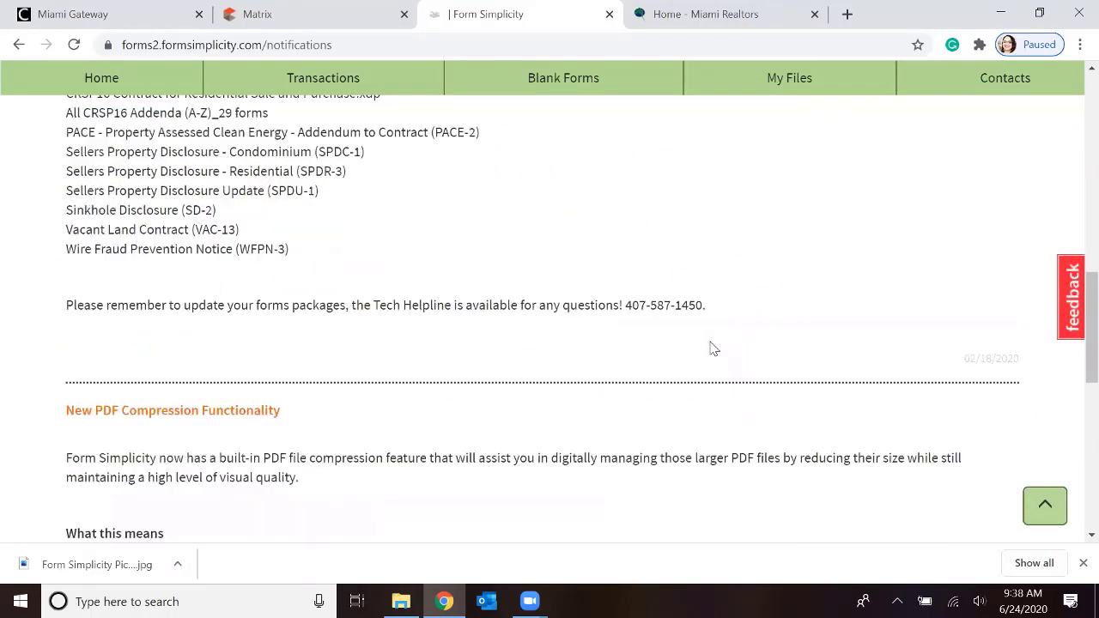
{"action": "scroll", "coordinate": [711, 348], "scroll_direction": "down", "scroll_amount": 2}
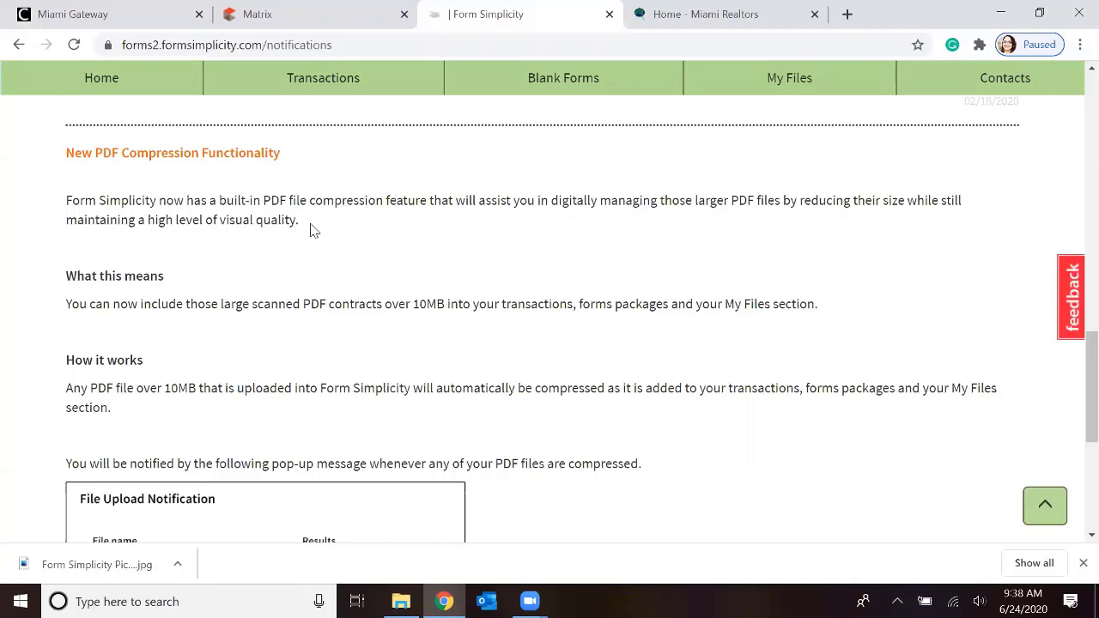
{"action": "scroll", "coordinate": [304, 232], "scroll_direction": "up", "scroll_amount": 10}
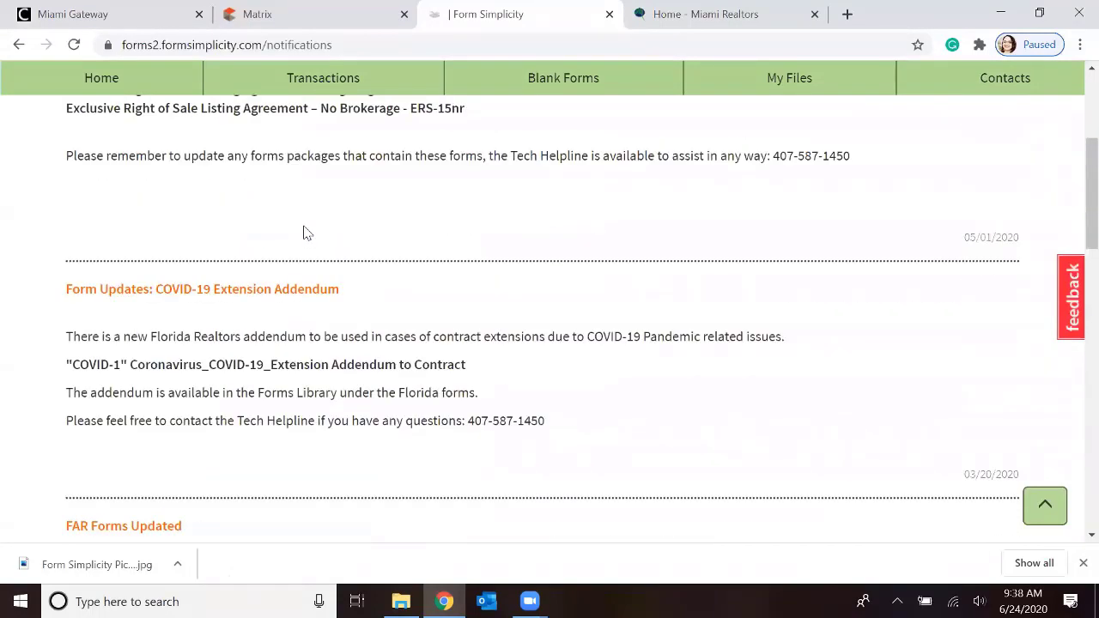
{"action": "scroll", "coordinate": [304, 233], "scroll_direction": "up", "scroll_amount": 4}
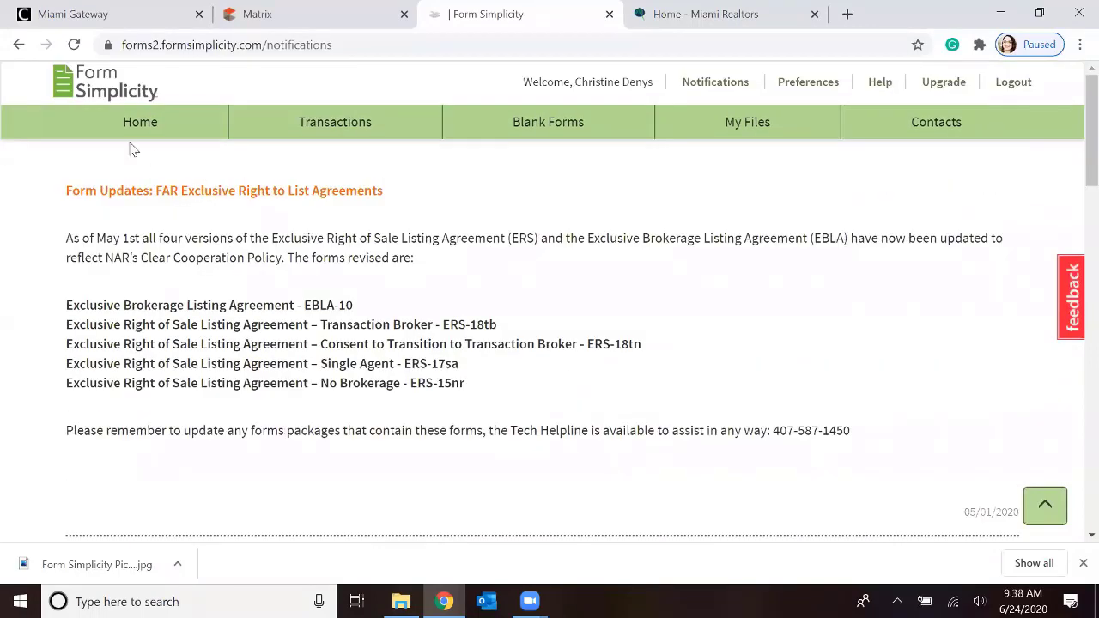
Open the Form Simplicity Help Center and examine its question search and the knowledge base, getting started, video and training resources
{"action": "left_click", "coordinate": [878, 89]}
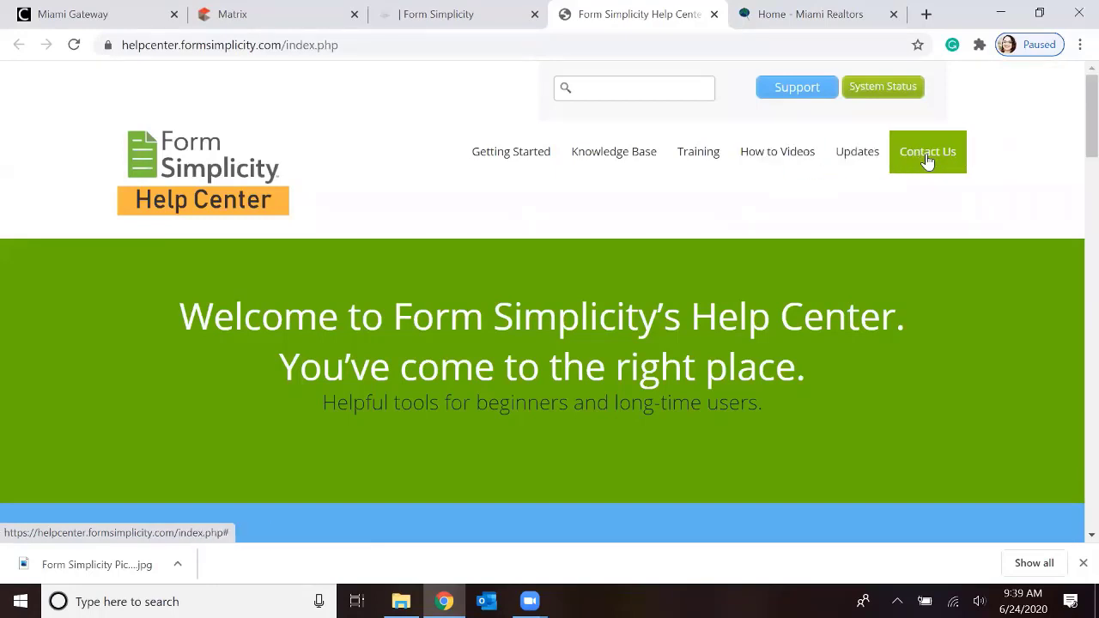
{"action": "scroll", "coordinate": [927, 161], "scroll_direction": "down", "scroll_amount": 2}
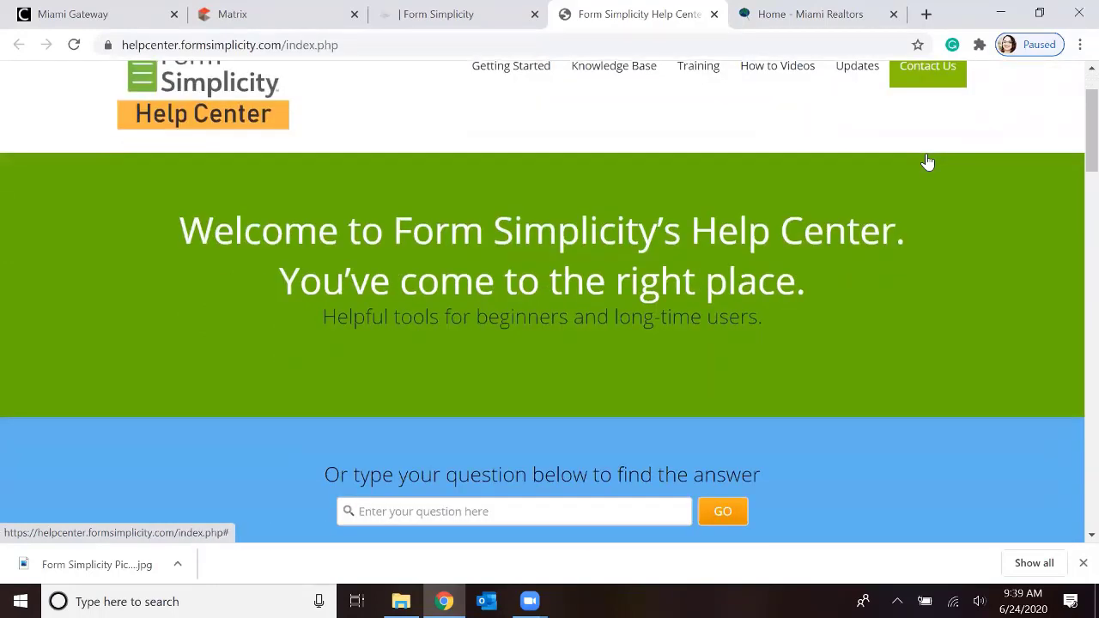
{"action": "scroll", "coordinate": [928, 161], "scroll_direction": "down", "scroll_amount": 2}
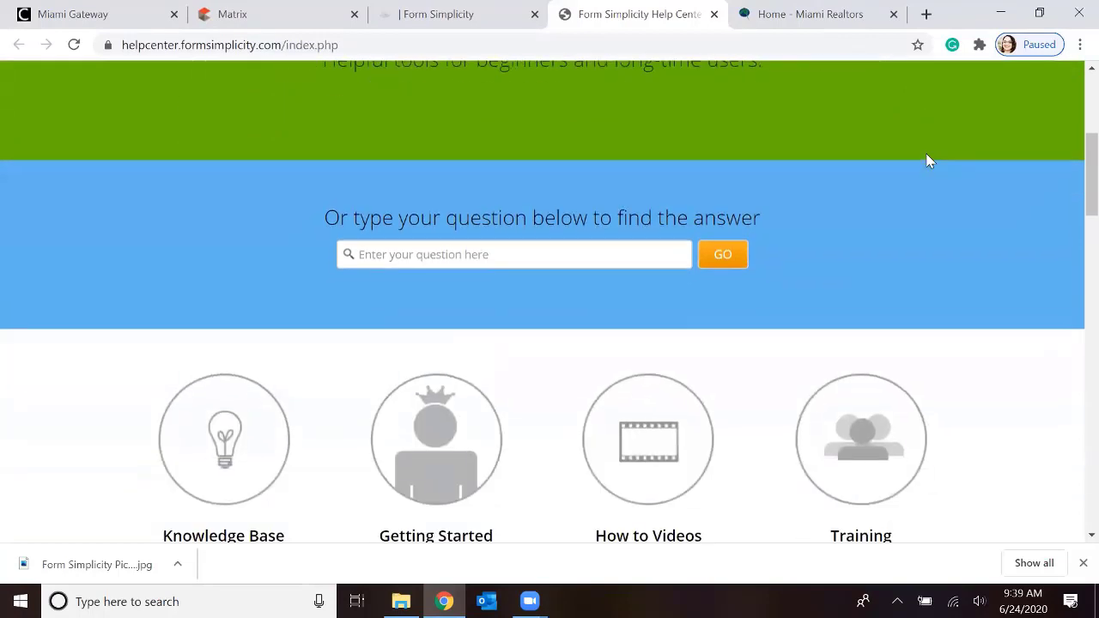
{"action": "scroll", "coordinate": [929, 161], "scroll_direction": "up", "scroll_amount": 1}
{"action": "scroll", "coordinate": [929, 161], "scroll_direction": "up", "scroll_amount": 1}
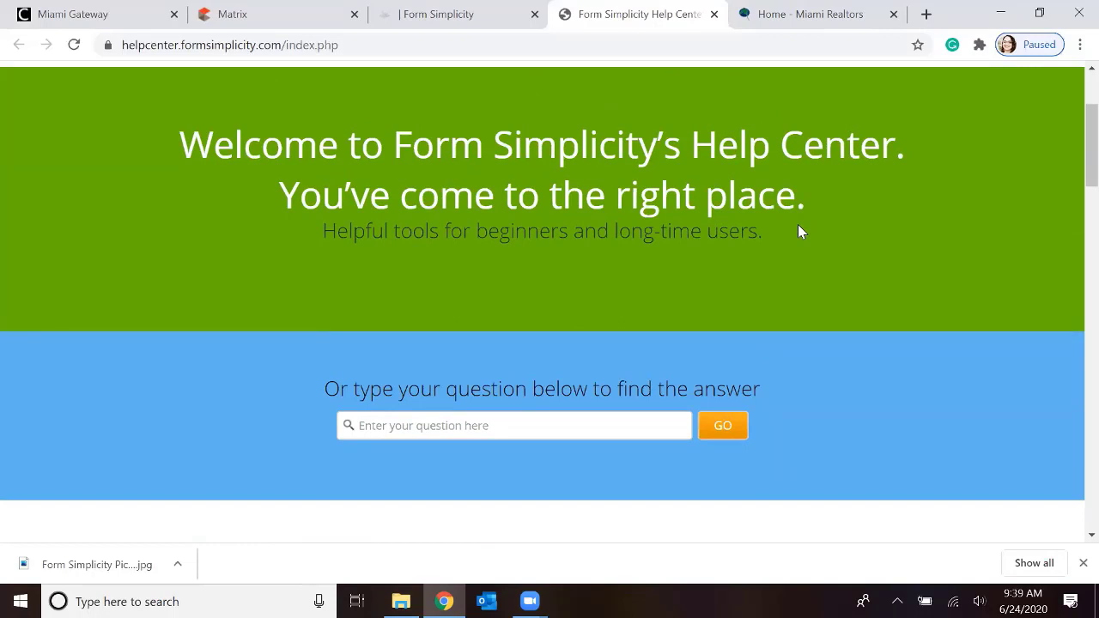
{"action": "scroll", "coordinate": [798, 230], "scroll_direction": "down", "scroll_amount": 3}
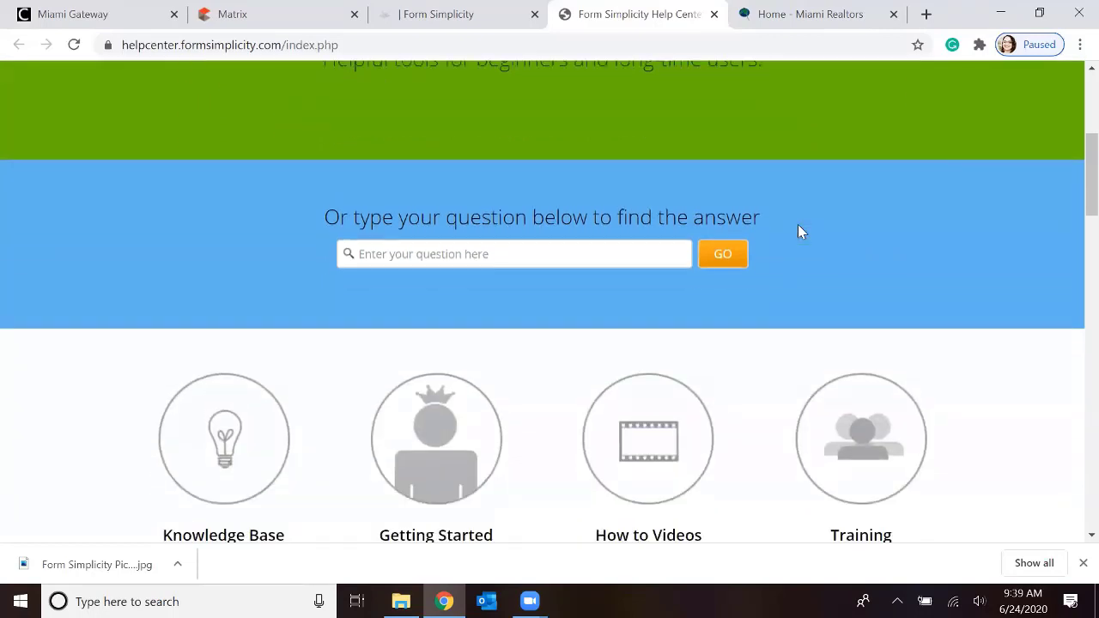
{"action": "left_click", "coordinate": [467, 167]}
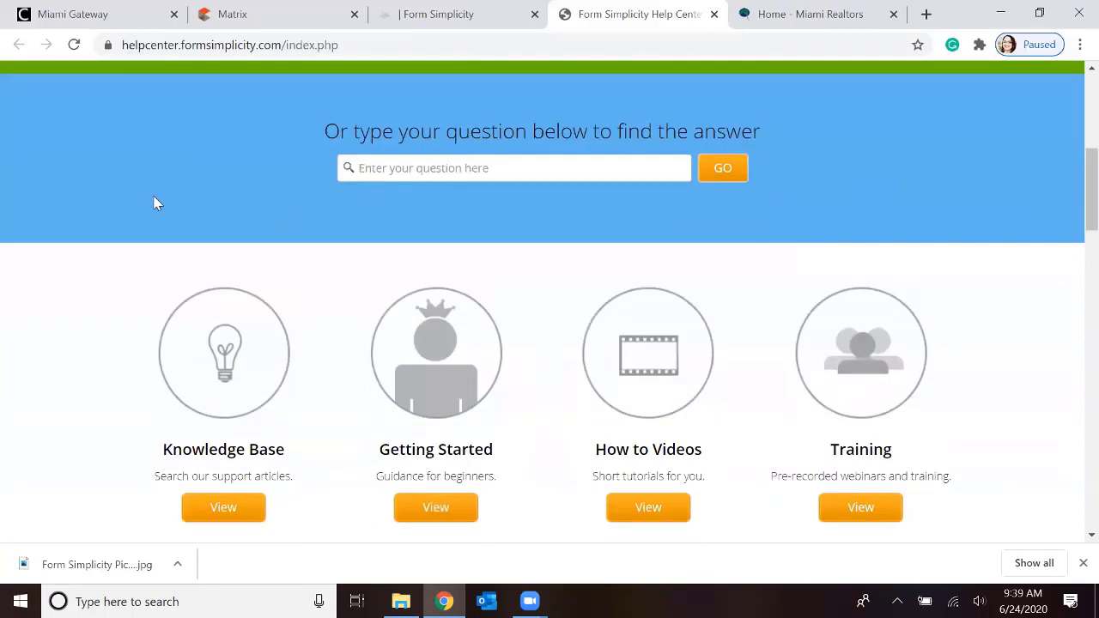
{"action": "scroll", "coordinate": [154, 204], "scroll_direction": "down", "scroll_amount": 1}
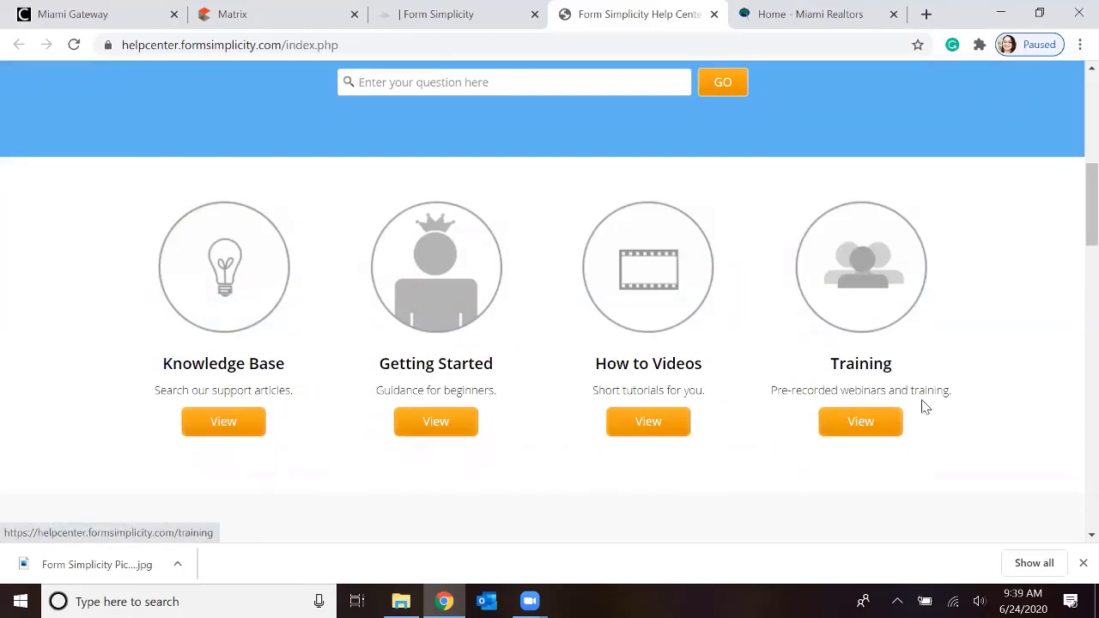
{"action": "scroll", "coordinate": [959, 393], "scroll_direction": "up", "scroll_amount": 5}
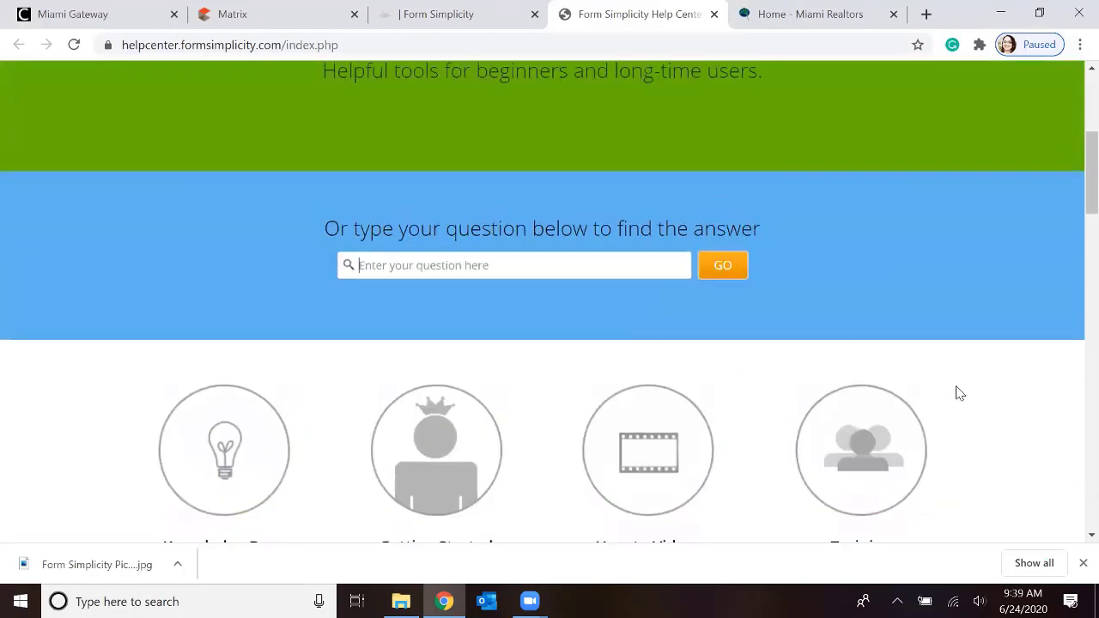
{"action": "scroll", "coordinate": [955, 385], "scroll_direction": "up", "scroll_amount": 1}
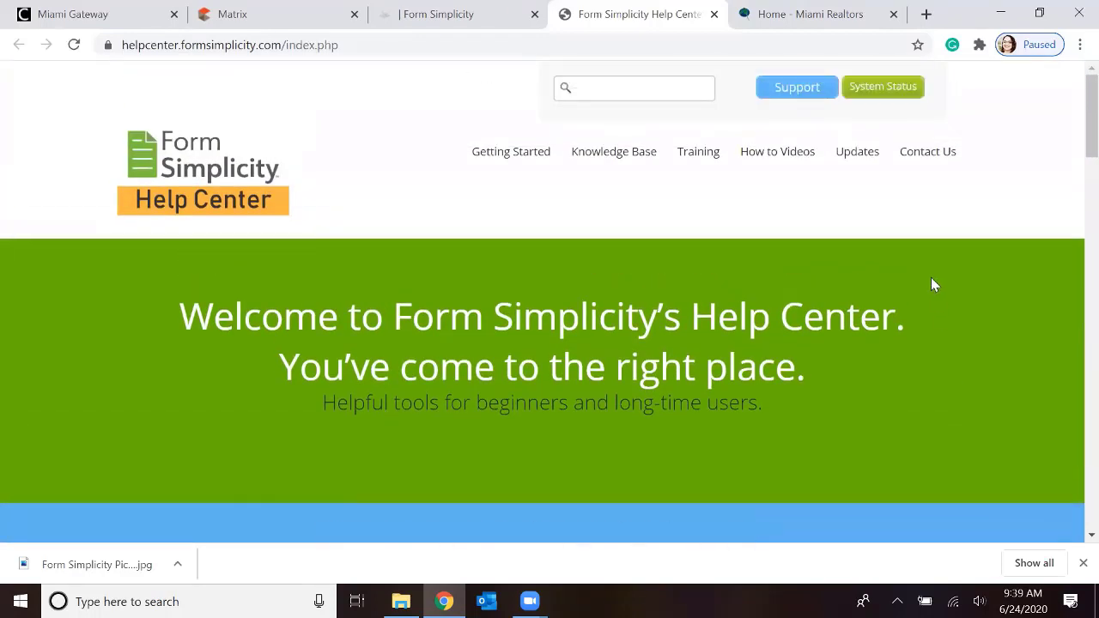
Examine the Help Center's contact and additional support options, then close it and return to the Form Simplicity home page
{"action": "left_click", "coordinate": [918, 166]}
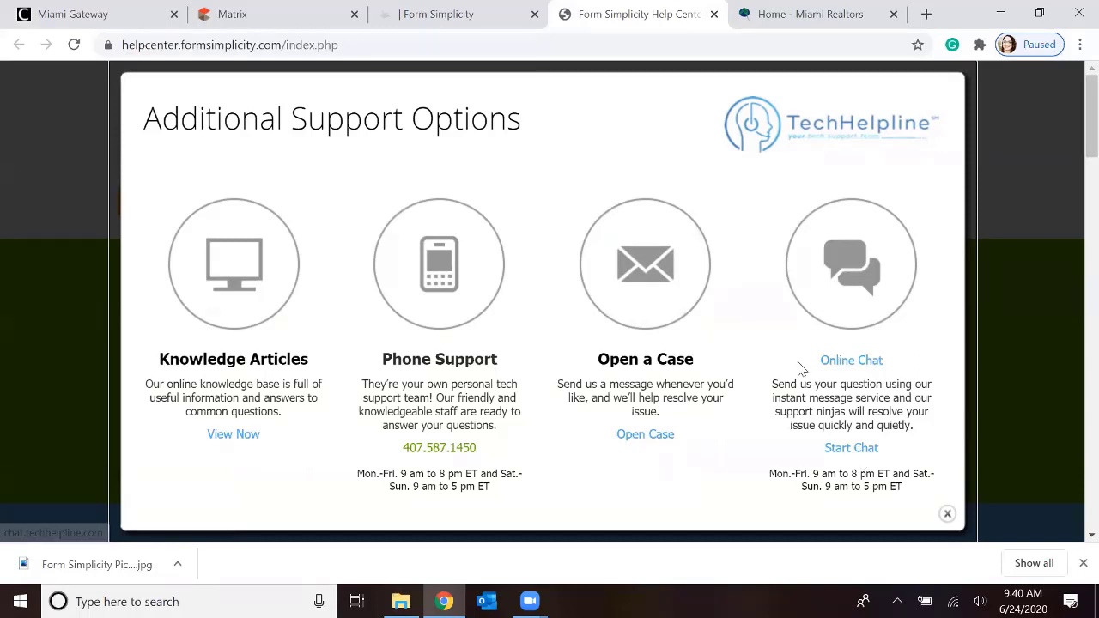
{"action": "left_click", "coordinate": [714, 14]}
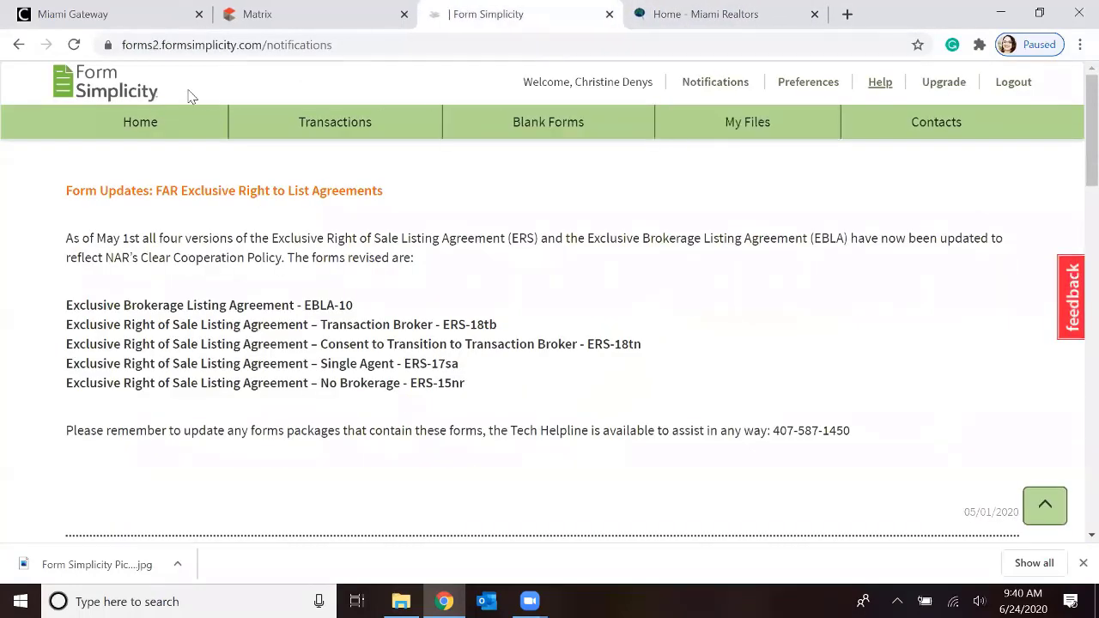
{"action": "left_click", "coordinate": [142, 126]}
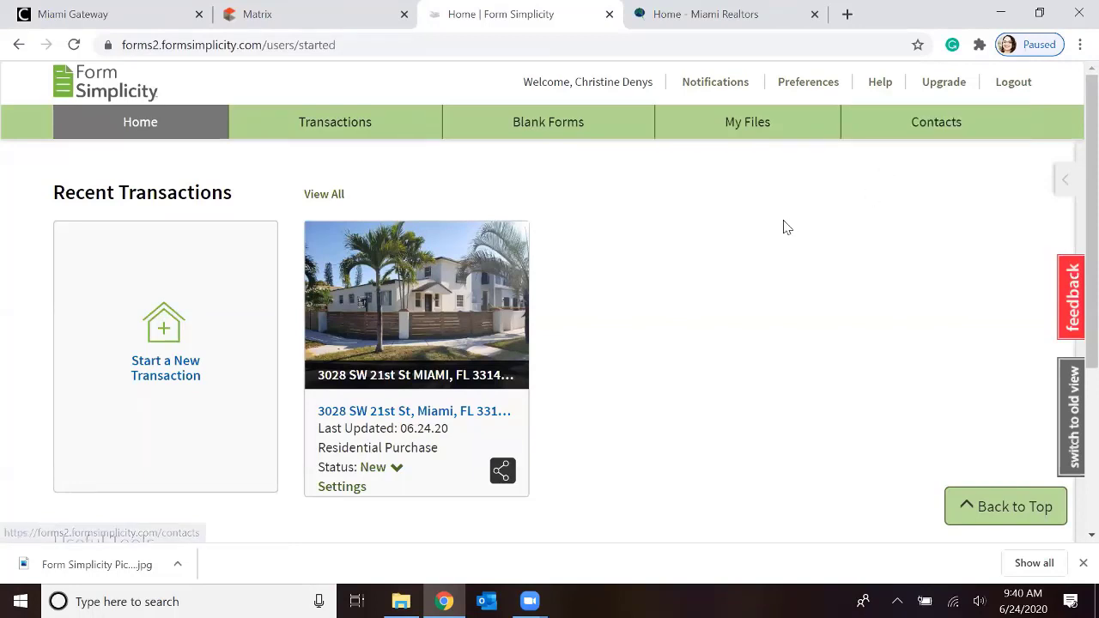
Look over the recent transactions and useful tools, and view the blank new clause form without adding a clause
{"action": "scroll", "coordinate": [784, 226], "scroll_direction": "down", "scroll_amount": 1}
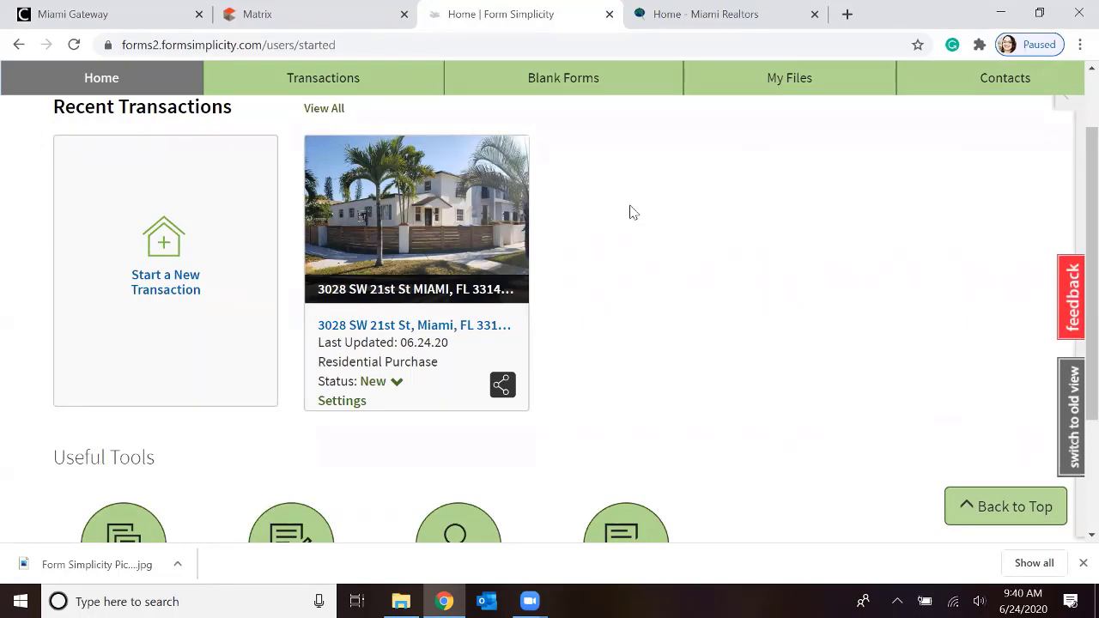
{"action": "scroll", "coordinate": [630, 213], "scroll_direction": "down", "scroll_amount": 2}
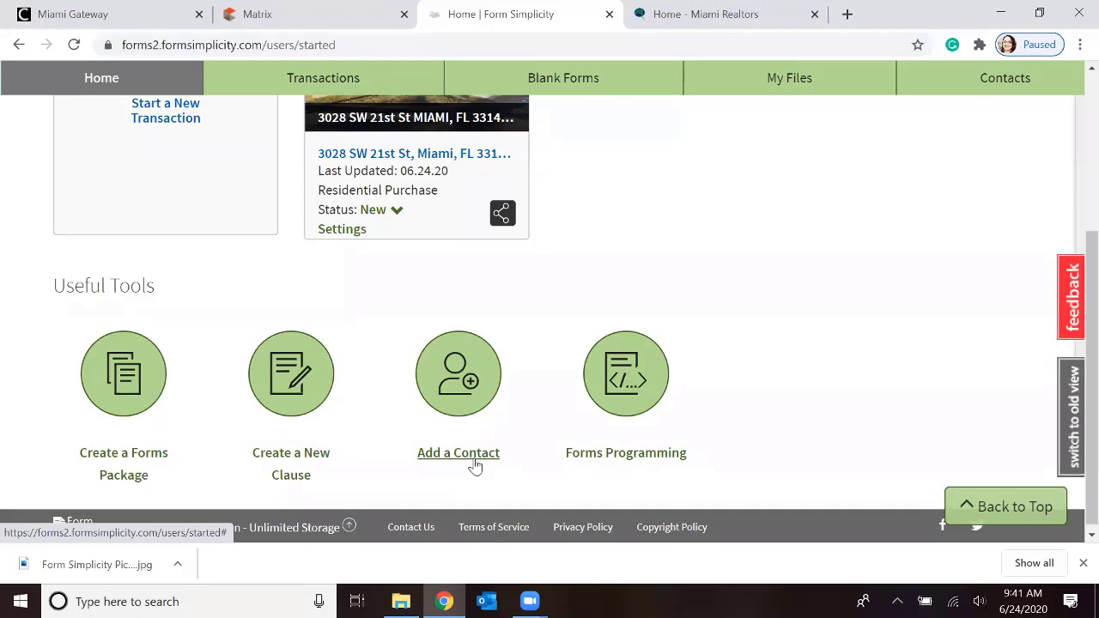
{"action": "left_click", "coordinate": [272, 456]}
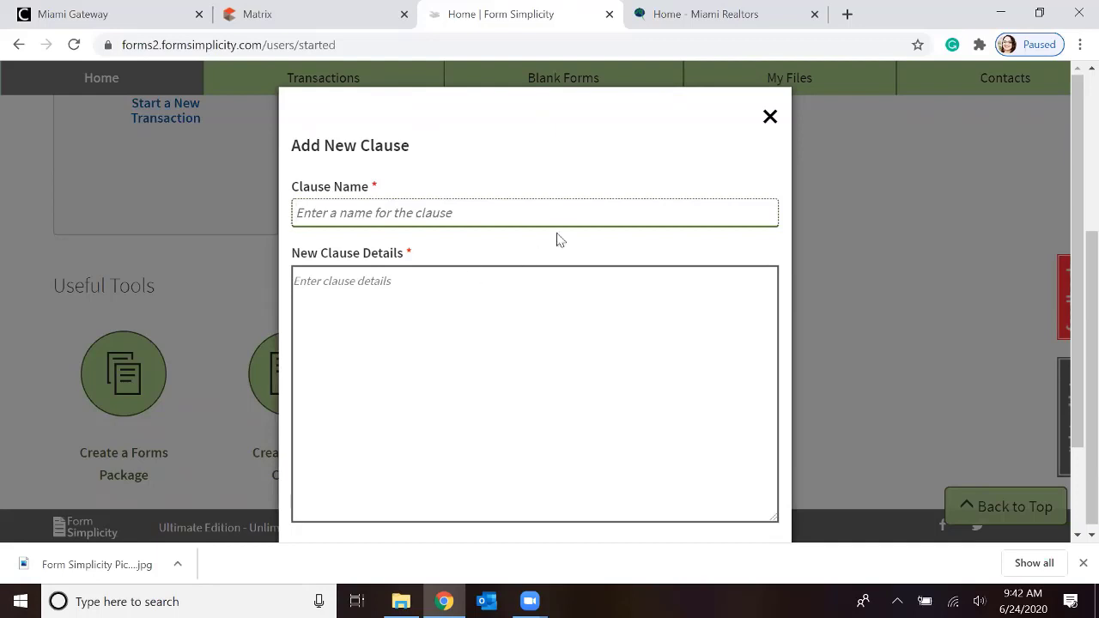
{"action": "left_click", "coordinate": [770, 116]}
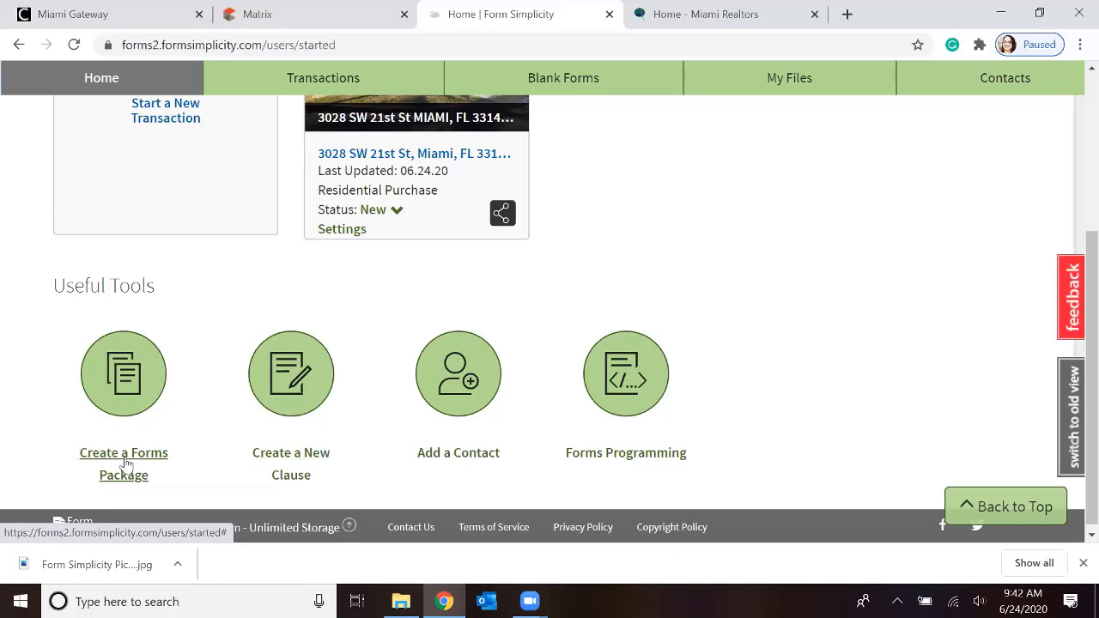
Create a new forms package named "For Lease Forms"
{"action": "left_click", "coordinate": [125, 464]}
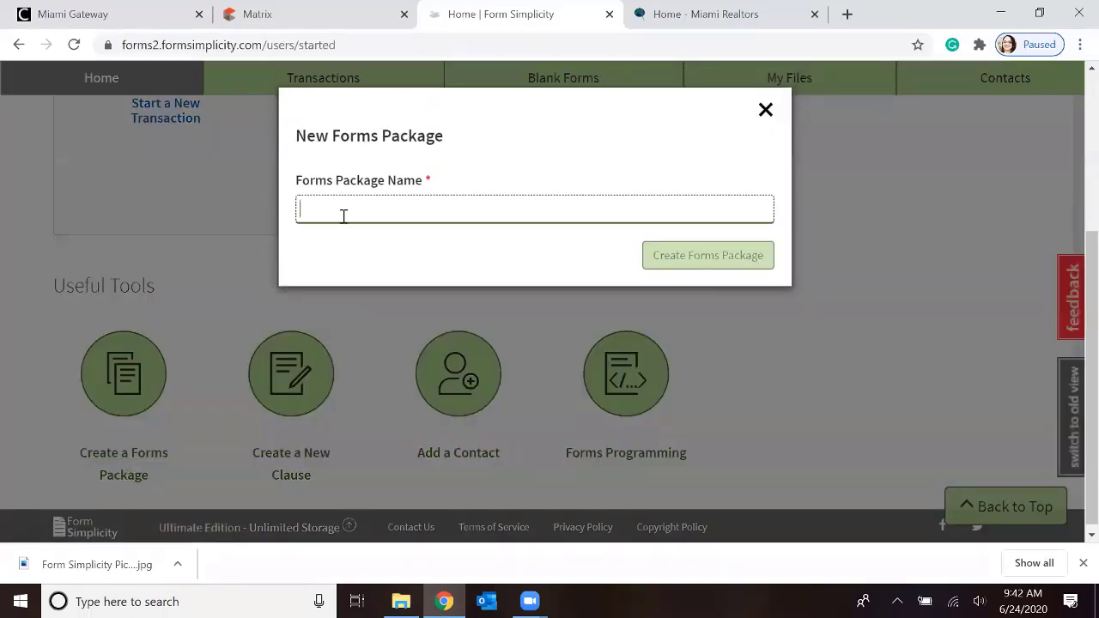
{"action": "type", "text": "For Lease Forms"}
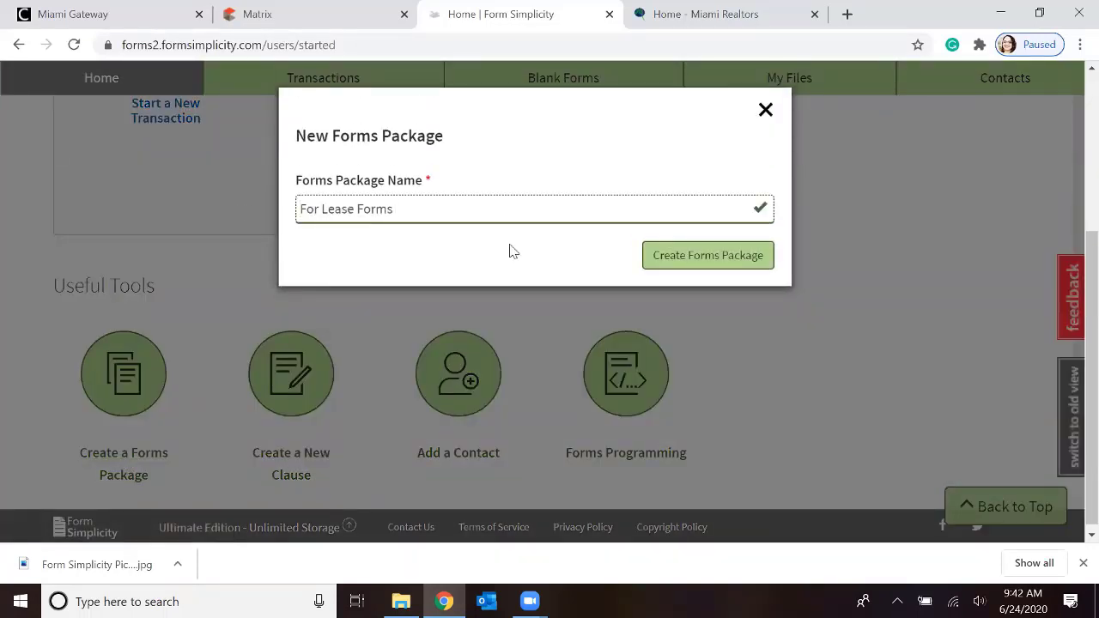
{"action": "left_click", "coordinate": [699, 261]}
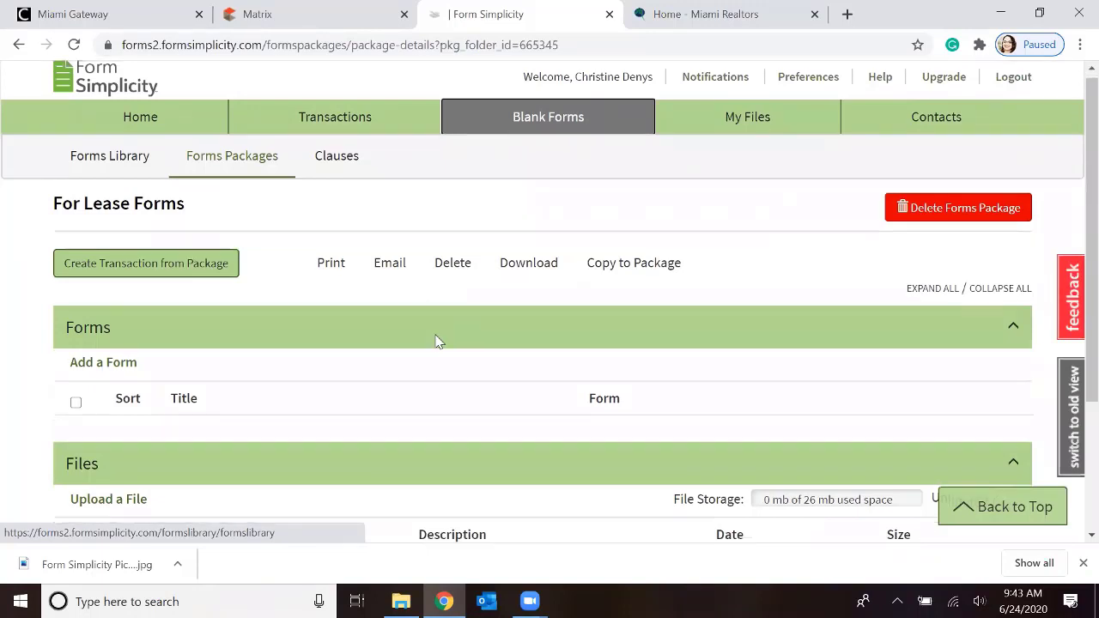
Review the new package's Forms and Files sections, then open the Forms Library of blank forms
{"action": "scroll", "coordinate": [436, 341], "scroll_direction": "down", "scroll_amount": 1}
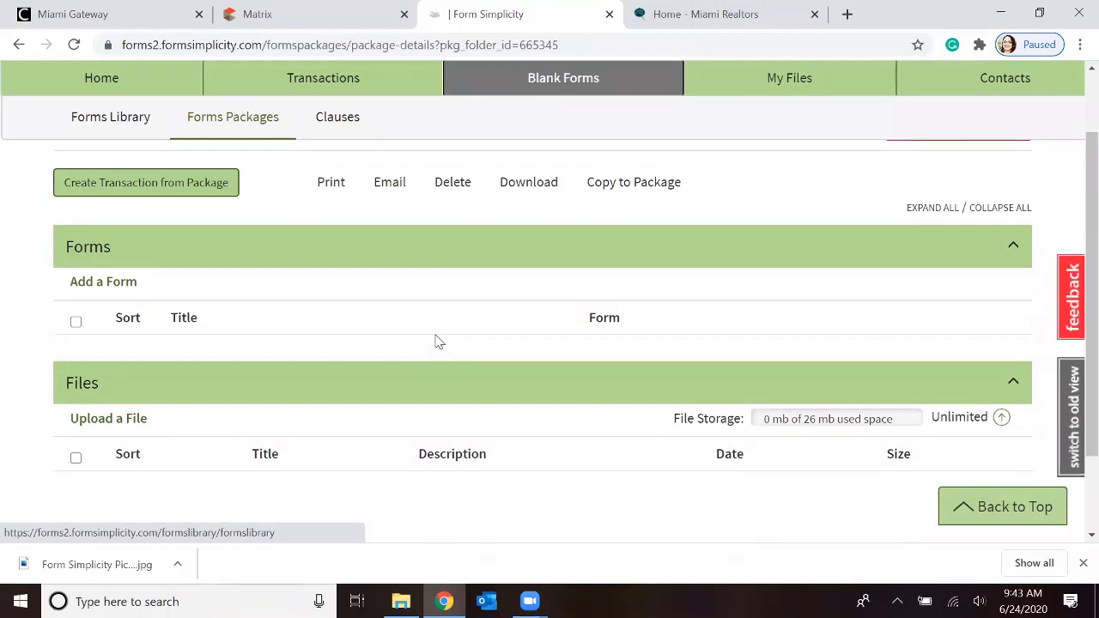
{"action": "scroll", "coordinate": [436, 341], "scroll_direction": "up", "scroll_amount": 1}
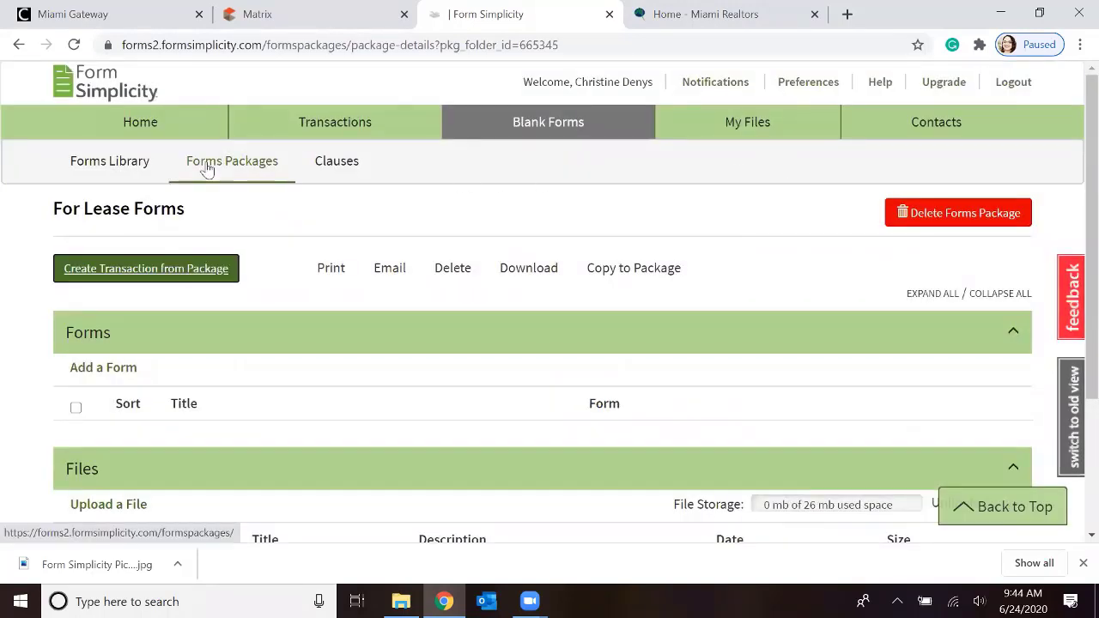
{"action": "left_click", "coordinate": [126, 164]}
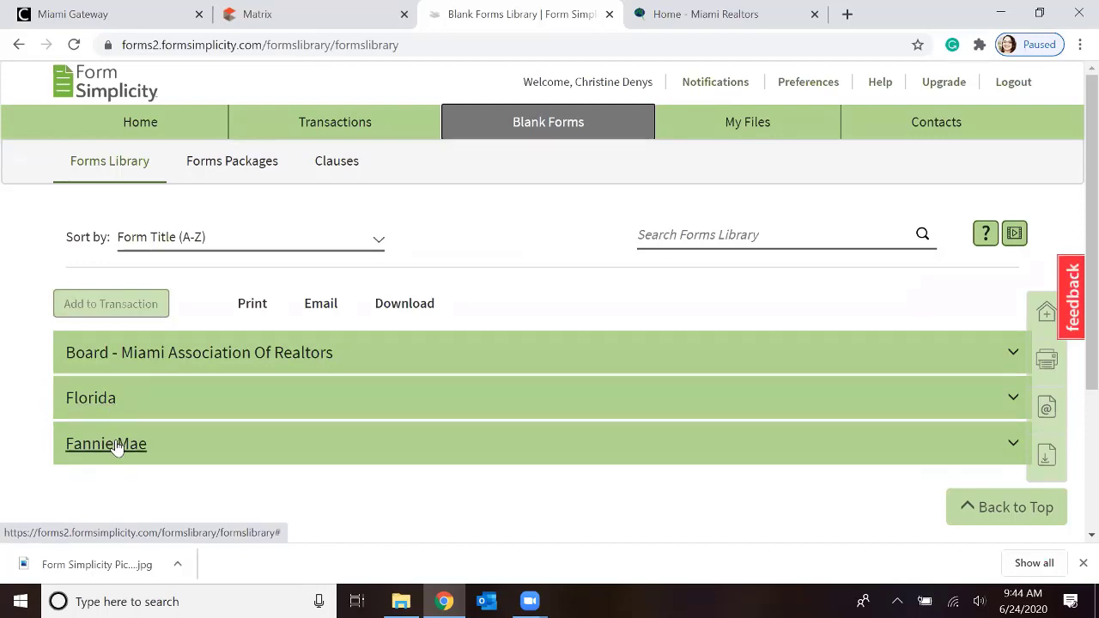
Expand the Board - Miami Association Of Realtors section of the Forms Library and review its forms
{"action": "left_click", "coordinate": [172, 359]}
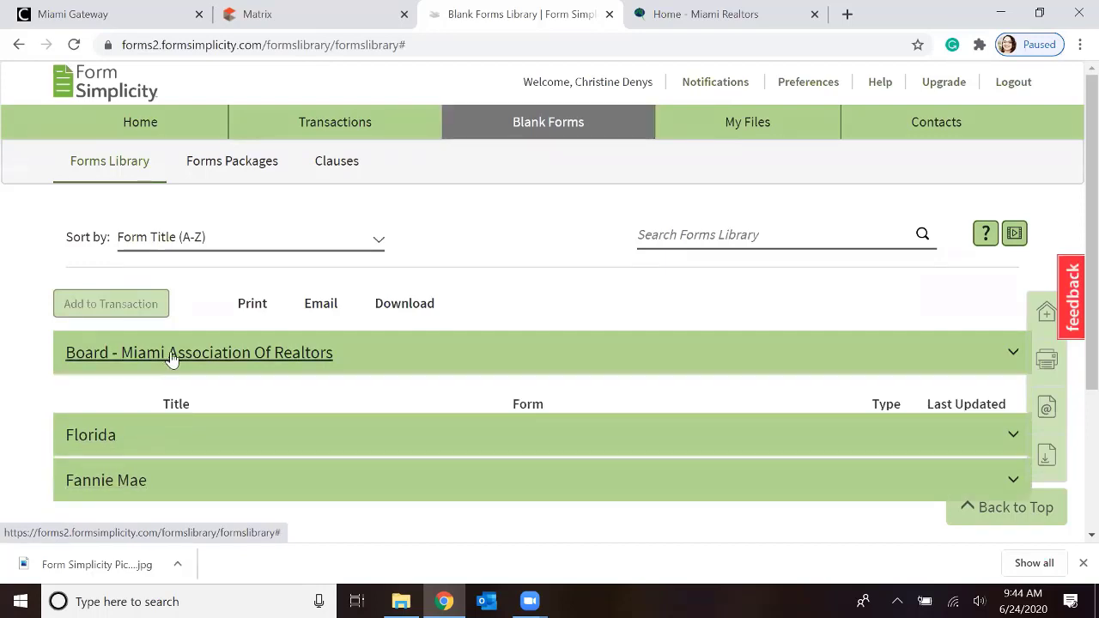
{"action": "scroll", "coordinate": [417, 364], "scroll_direction": "down", "scroll_amount": 2}
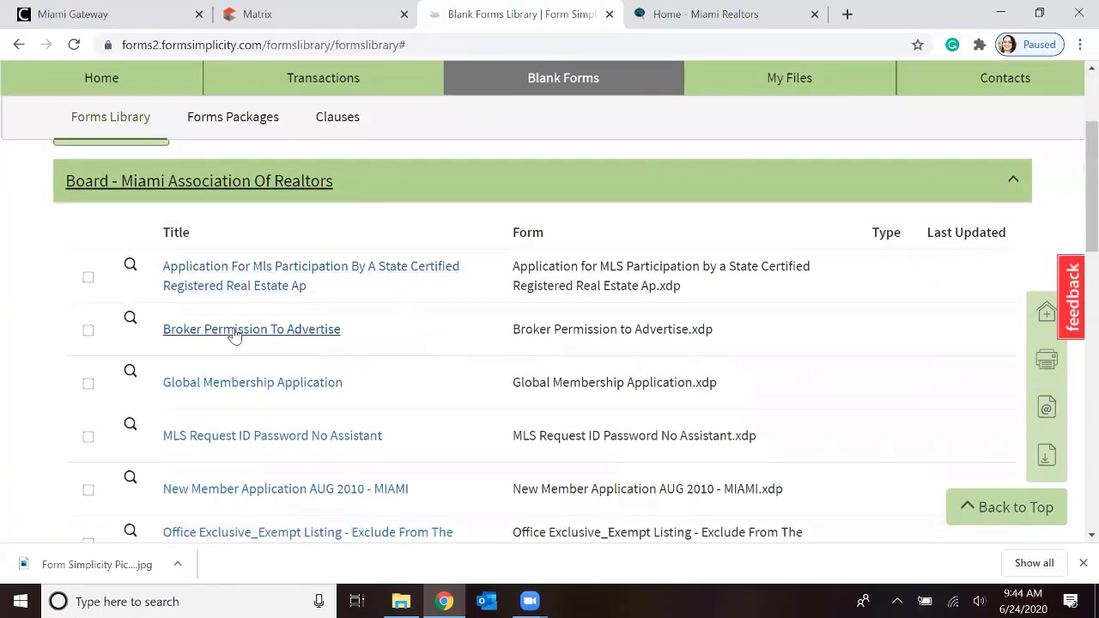
{"action": "scroll", "coordinate": [261, 345], "scroll_direction": "down", "scroll_amount": 1}
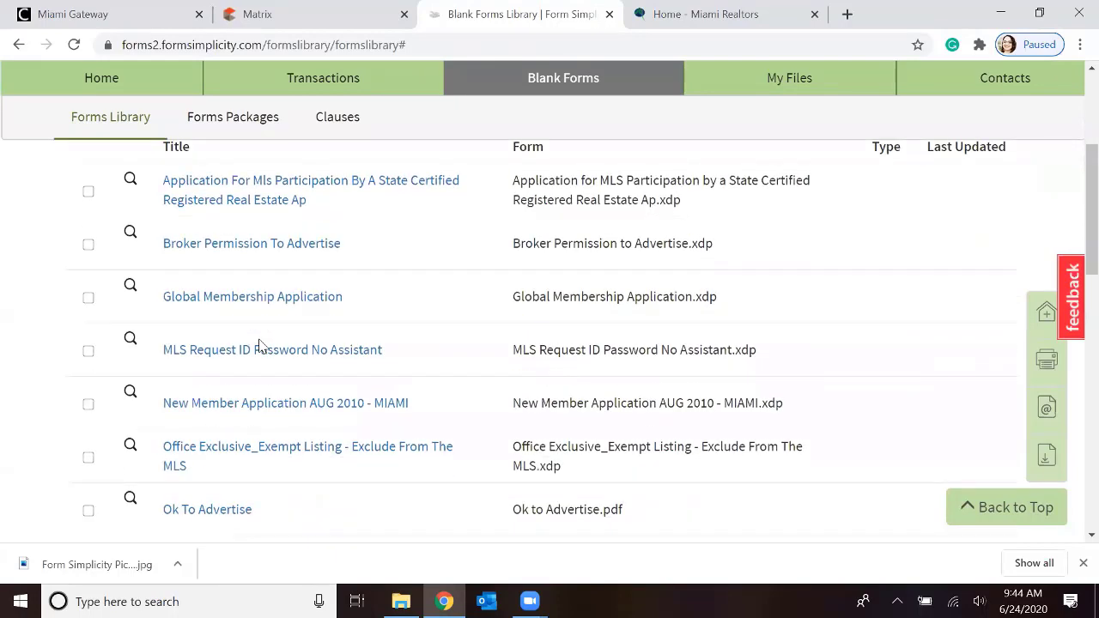
{"action": "scroll", "coordinate": [356, 320], "scroll_direction": "down", "scroll_amount": 3}
{"action": "scroll", "coordinate": [359, 322], "scroll_direction": "down", "scroll_amount": 1}
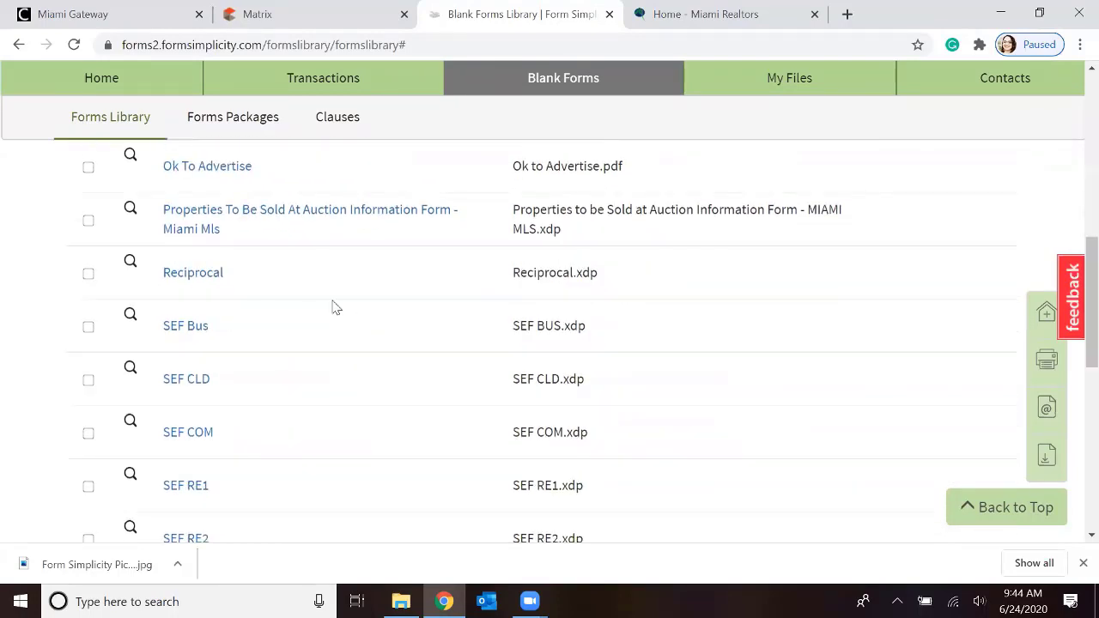
{"action": "scroll", "coordinate": [337, 304], "scroll_direction": "up", "scroll_amount": 1}
{"action": "scroll", "coordinate": [337, 304], "scroll_direction": "up", "scroll_amount": 1}
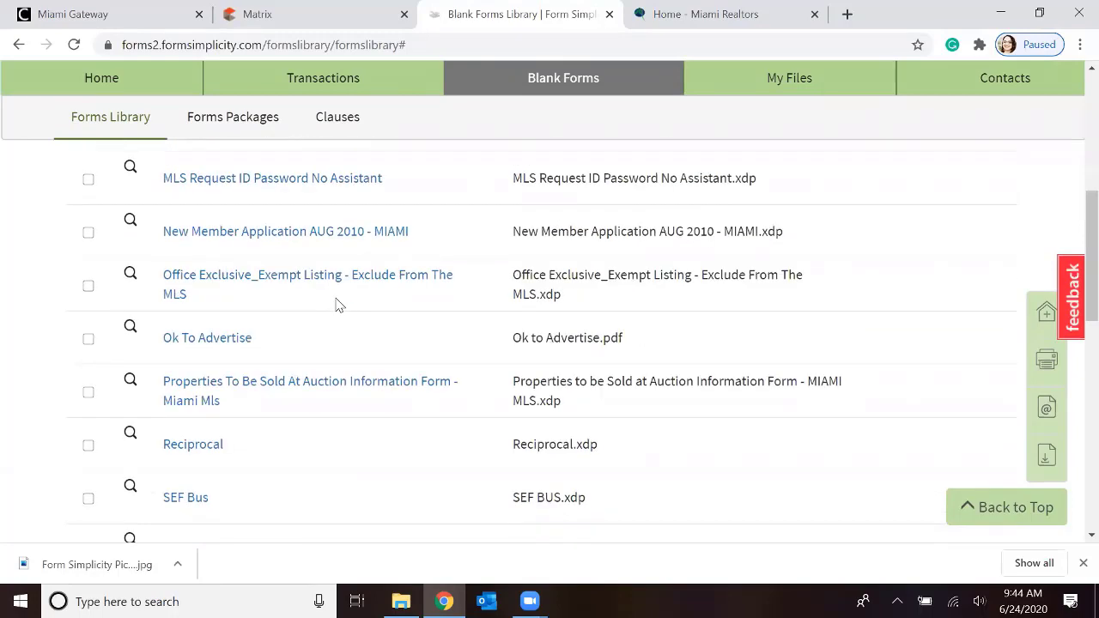
{"action": "scroll", "coordinate": [338, 304], "scroll_direction": "up", "scroll_amount": 3}
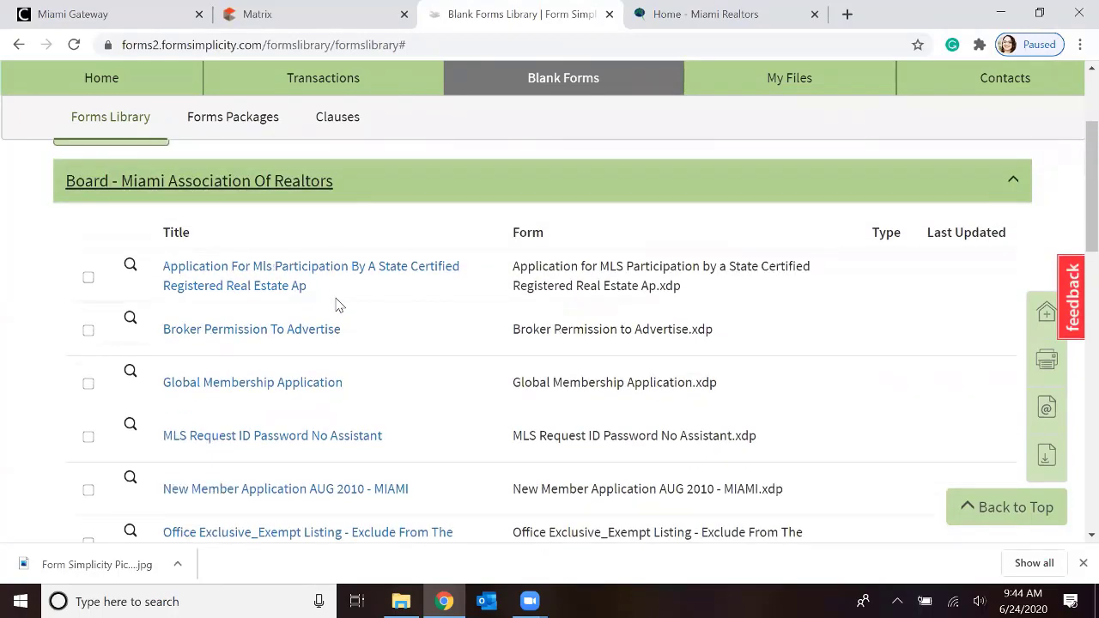
Select the application for MLS participation to view the available form actions, then deselect it and collapse the board's section
{"action": "left_click", "coordinate": [88, 278]}
{"action": "scroll", "coordinate": [172, 285], "scroll_direction": "up", "scroll_amount": 1}
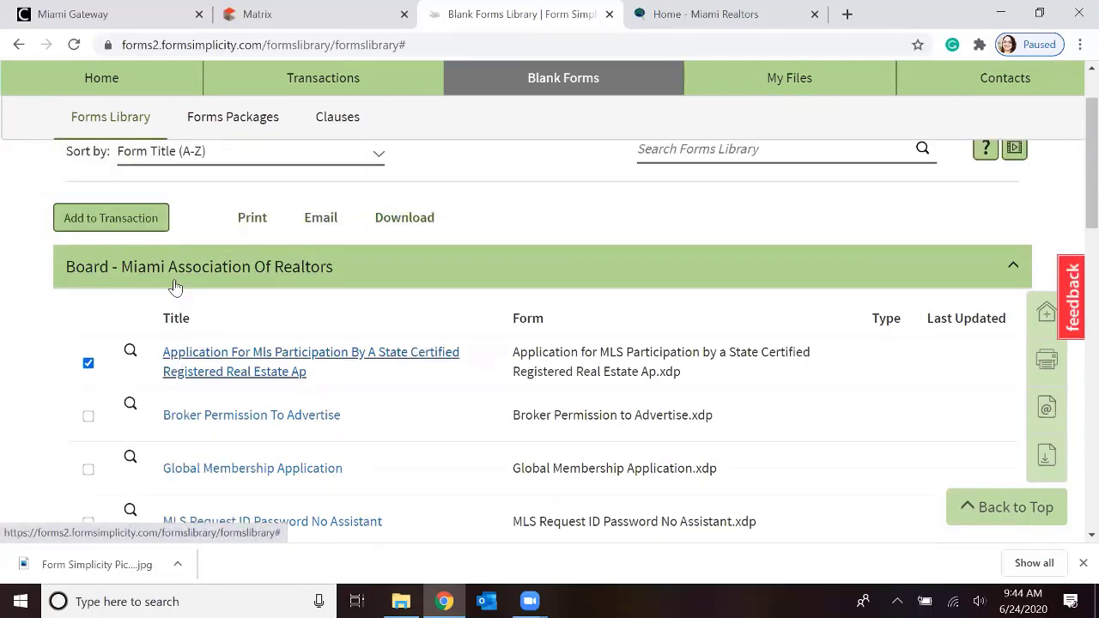
{"action": "left_click", "coordinate": [89, 362]}
{"action": "left_click", "coordinate": [99, 314]}
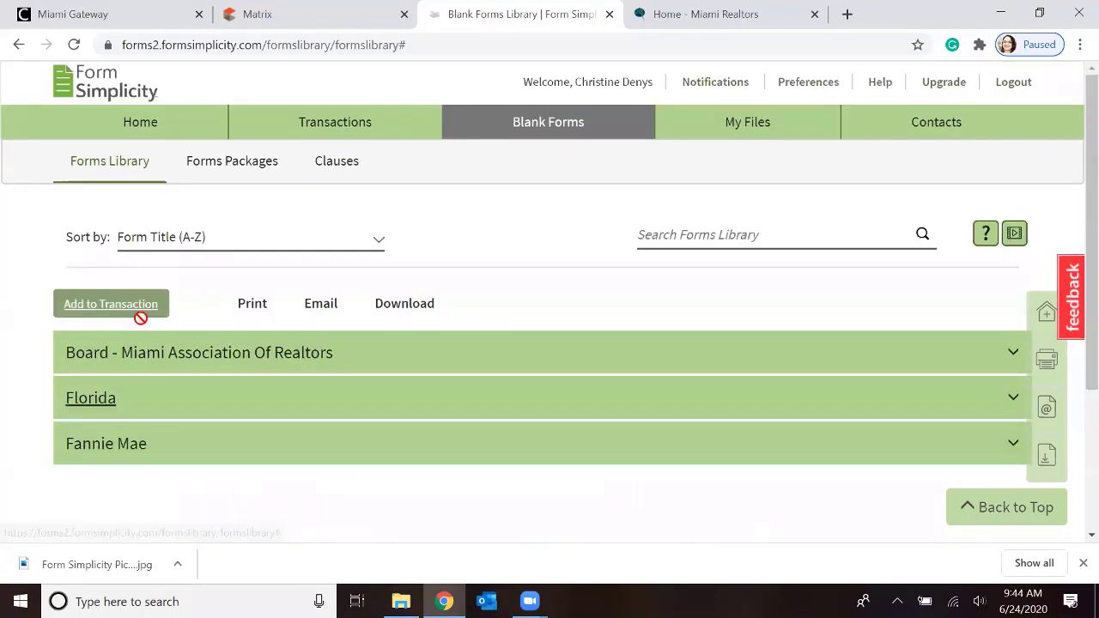
Review the forms in the Florida section, including their preview options, types and last-updated dates, then collapse the section
{"action": "scroll", "coordinate": [238, 367], "scroll_direction": "down", "scroll_amount": 2}
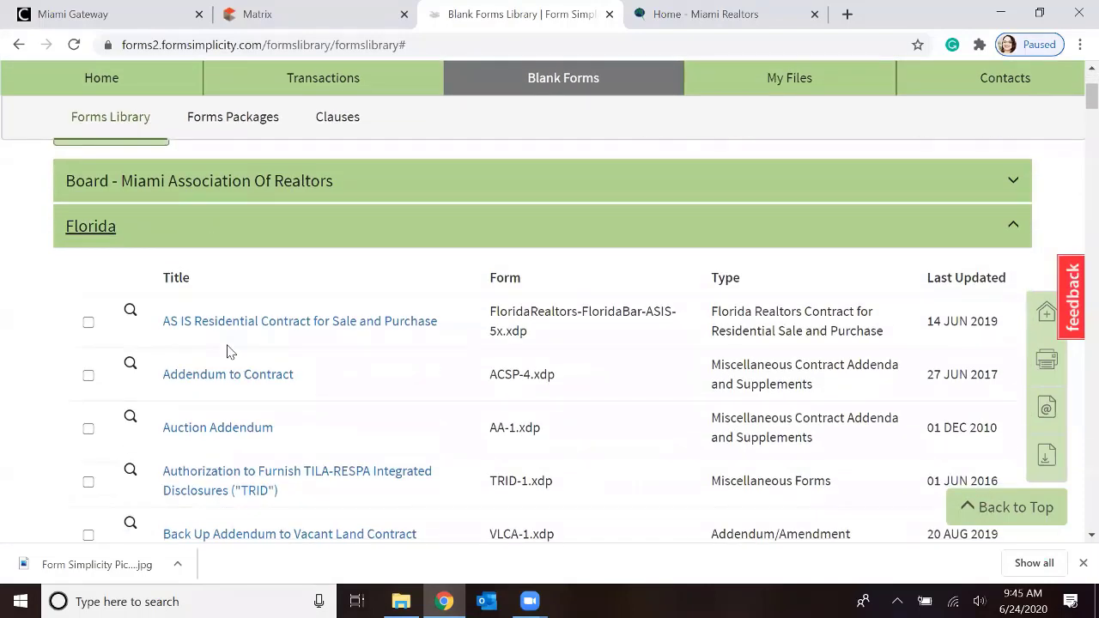
{"action": "mouse_move", "coordinate": [232, 327]}
{"action": "mouse_move", "coordinate": [131, 316]}
{"action": "scroll", "coordinate": [251, 339], "scroll_direction": "down", "scroll_amount": 1}
{"action": "scroll", "coordinate": [172, 287], "scroll_direction": "up", "scroll_amount": 1}
{"action": "left_click", "coordinate": [96, 231]}
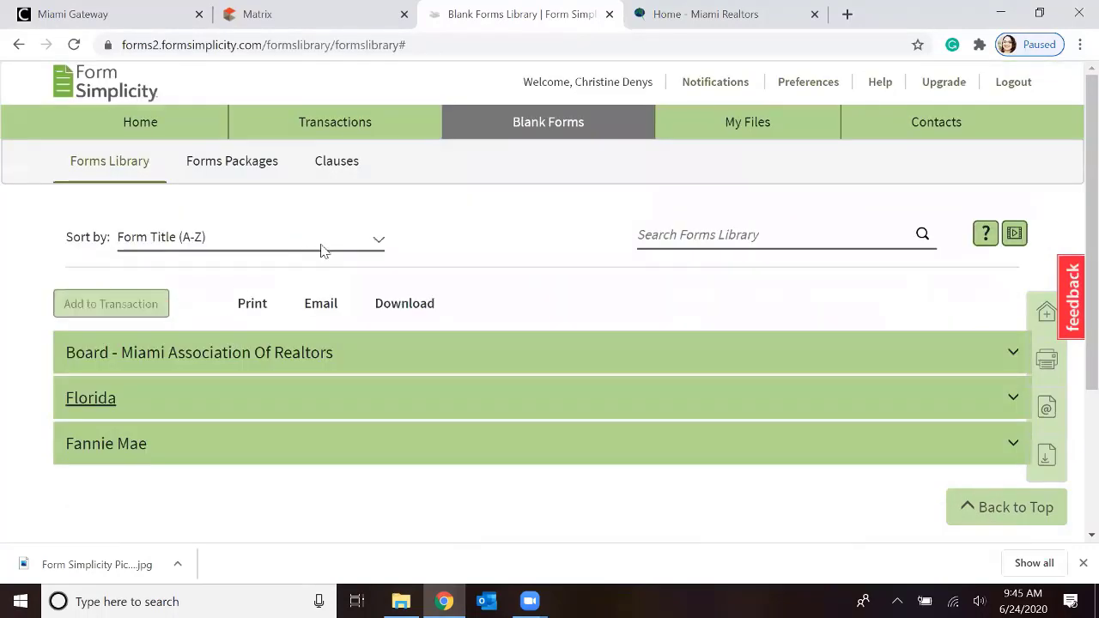
View the Forms Library's sort options without changing the order, then search the library for "lease"
{"action": "left_click", "coordinate": [379, 244]}
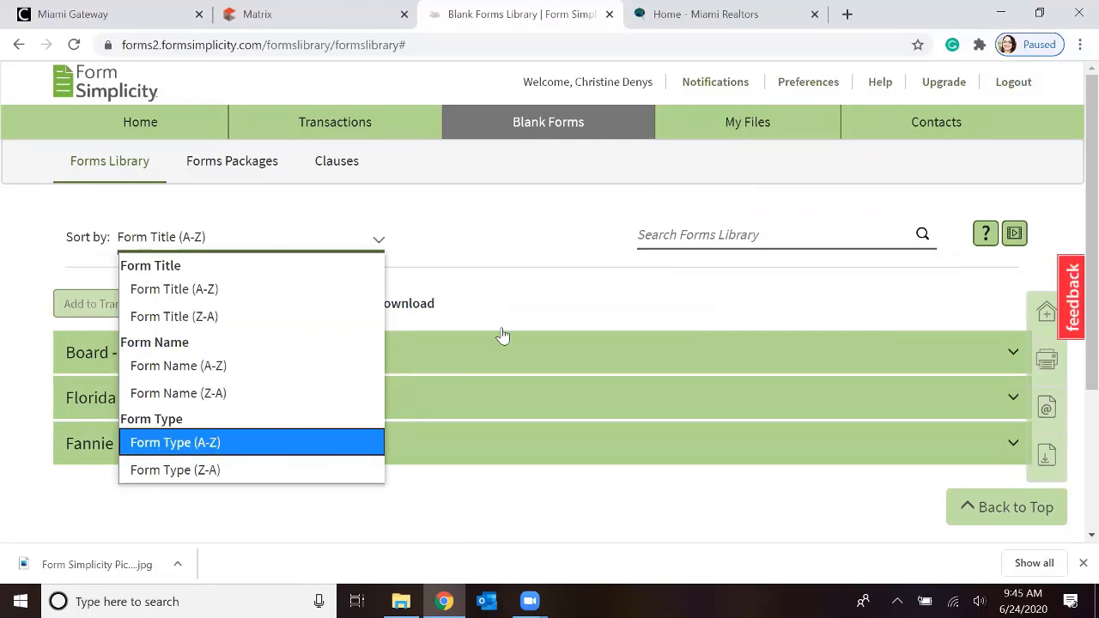
{"action": "left_click", "coordinate": [673, 237]}
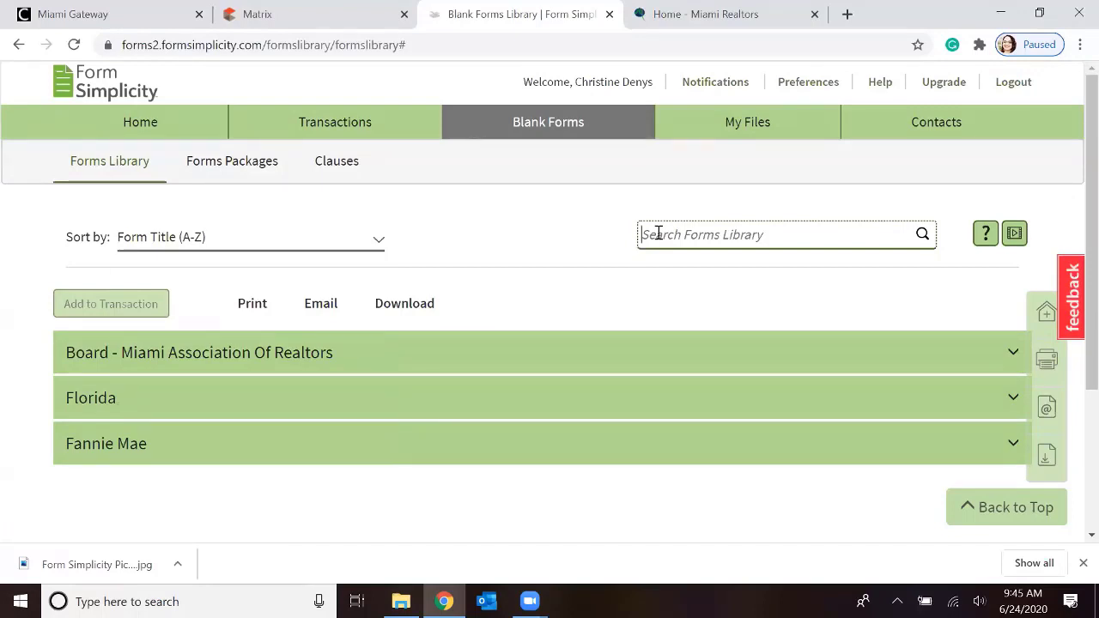
{"action": "type", "text": "lease"}
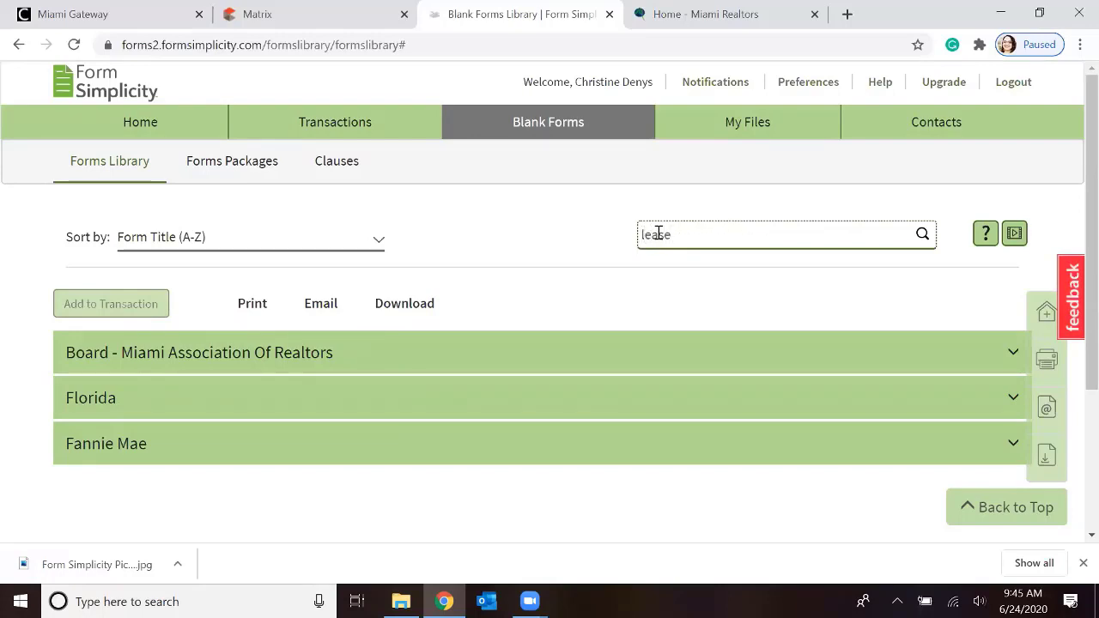
{"action": "left_click", "coordinate": [923, 236]}
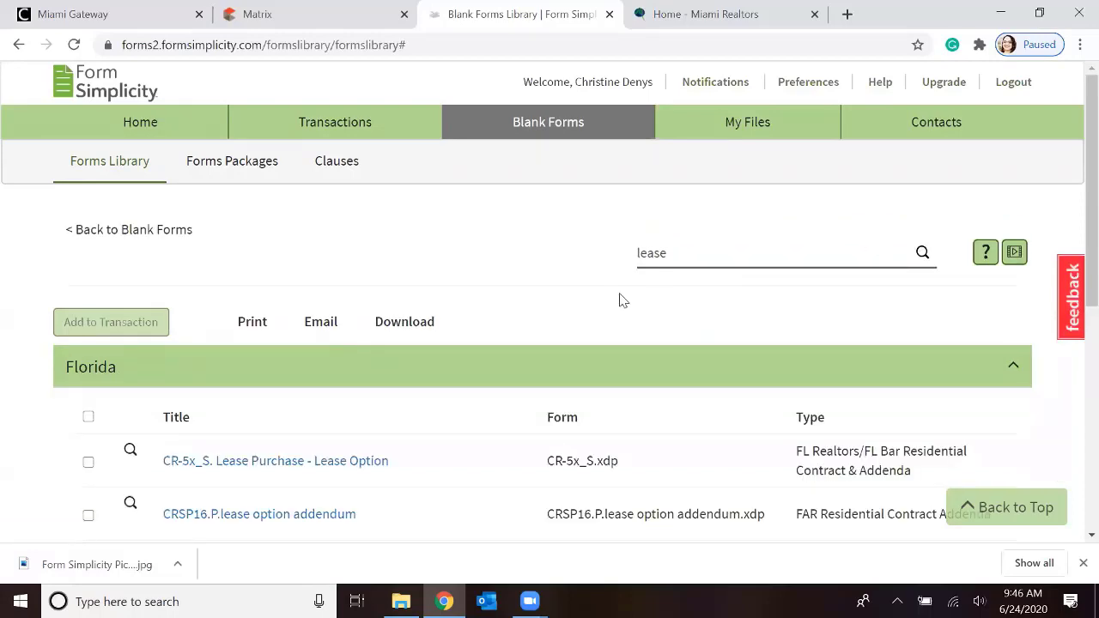
Review the titles, form names and types in the full list of lease search results
{"action": "scroll", "coordinate": [620, 297], "scroll_direction": "down", "scroll_amount": 1}
{"action": "scroll", "coordinate": [618, 289], "scroll_direction": "down", "scroll_amount": 1}
{"action": "scroll", "coordinate": [596, 283], "scroll_direction": "down", "scroll_amount": 1}
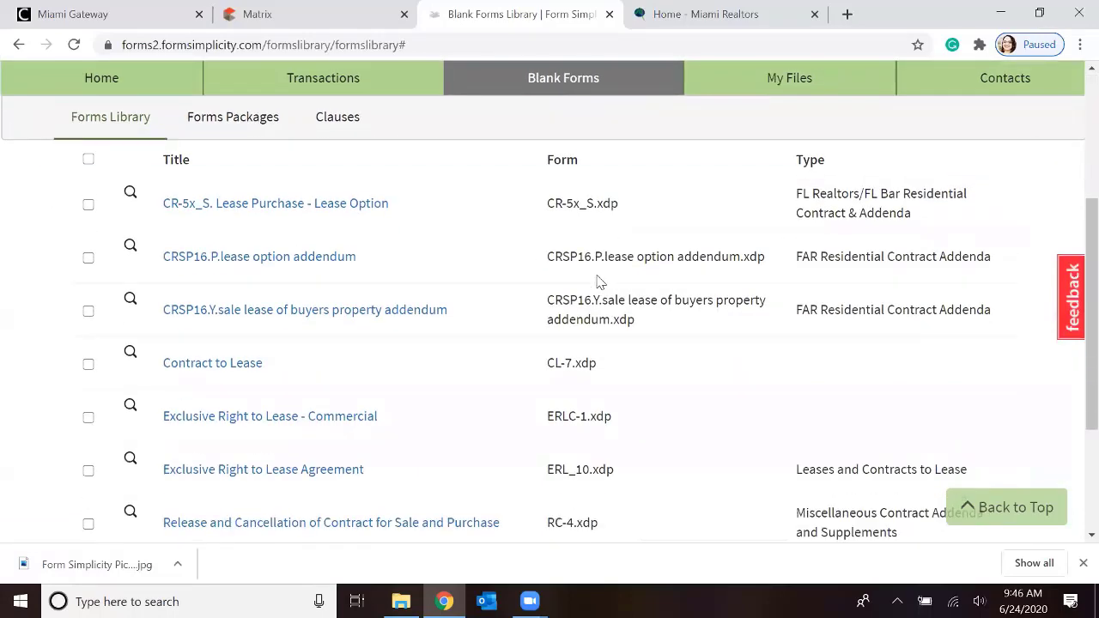
{"action": "scroll", "coordinate": [395, 256], "scroll_direction": "down", "scroll_amount": 1}
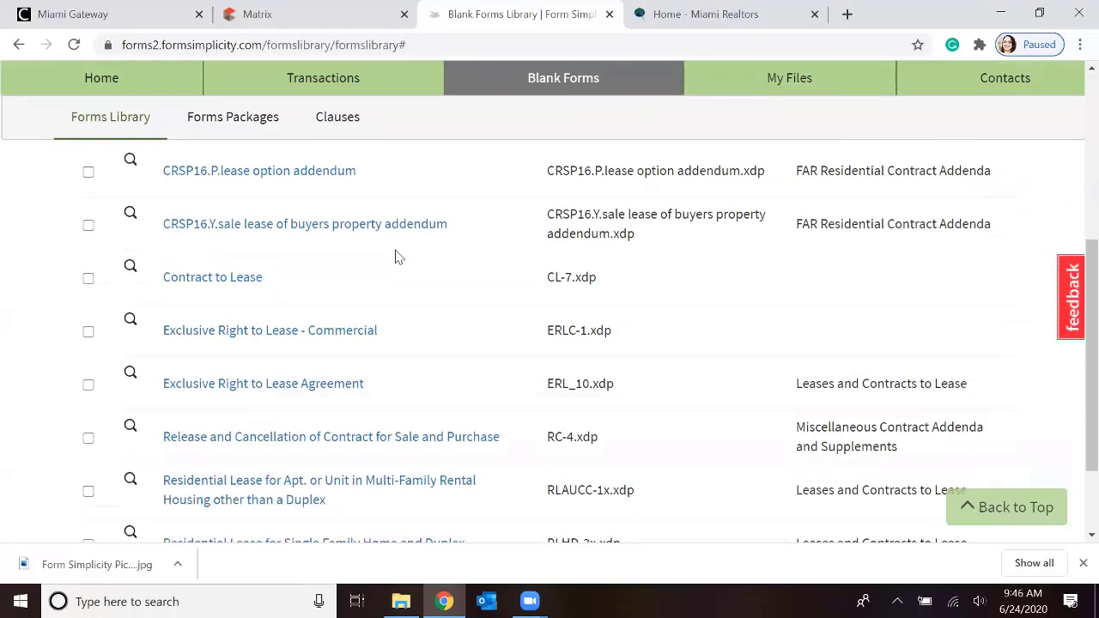
{"action": "scroll", "coordinate": [395, 257], "scroll_direction": "down", "scroll_amount": 2}
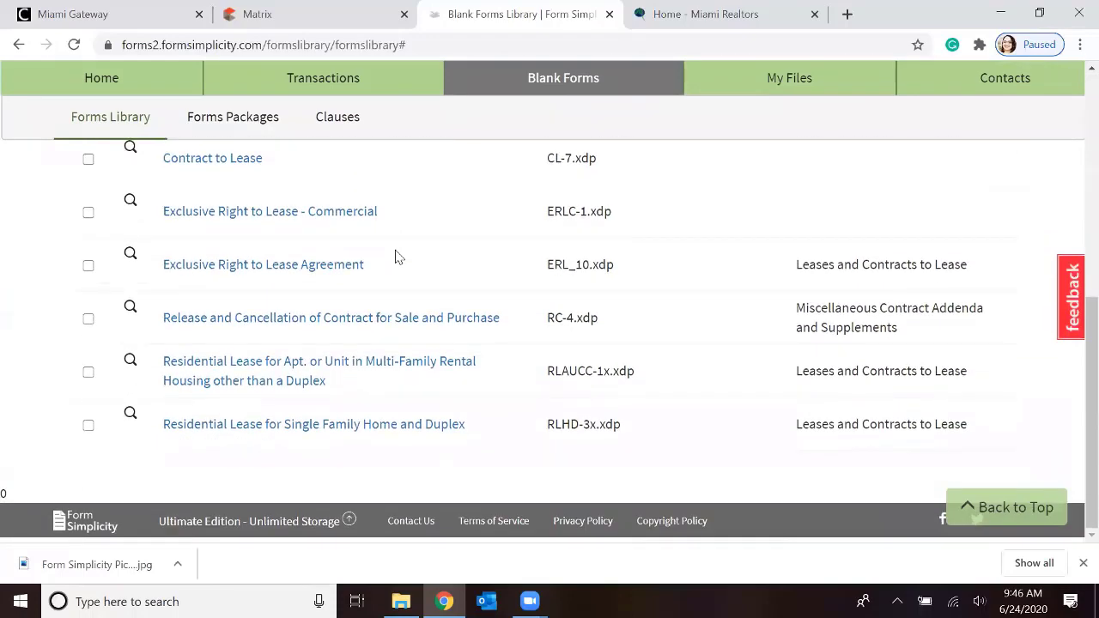
{"action": "scroll", "coordinate": [395, 257], "scroll_direction": "up", "scroll_amount": 2}
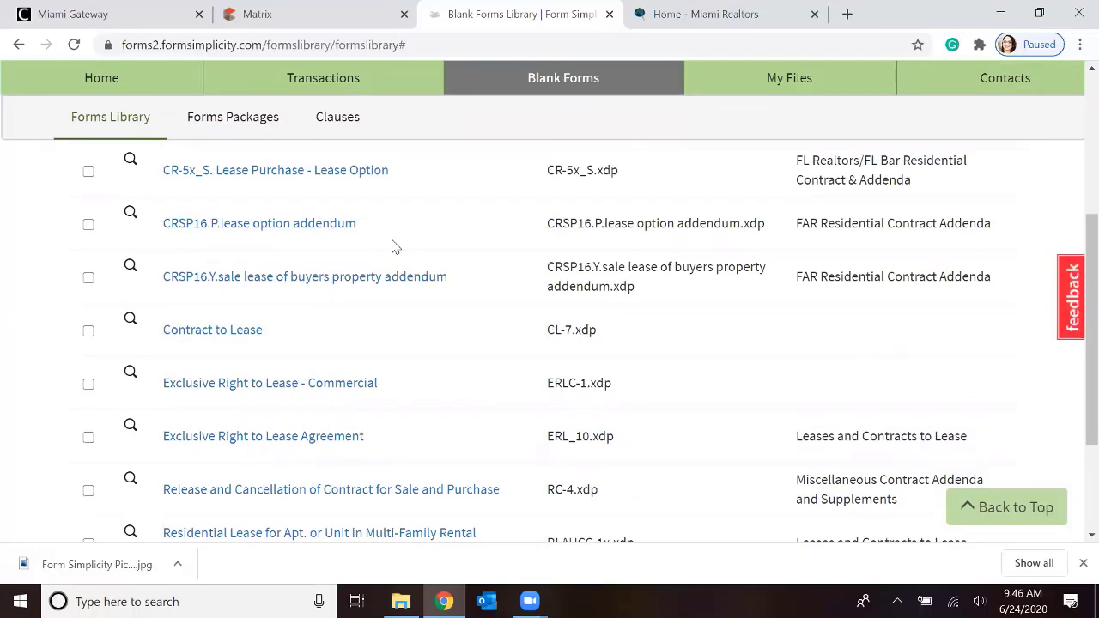
{"action": "scroll", "coordinate": [395, 247], "scroll_direction": "up", "scroll_amount": 3}
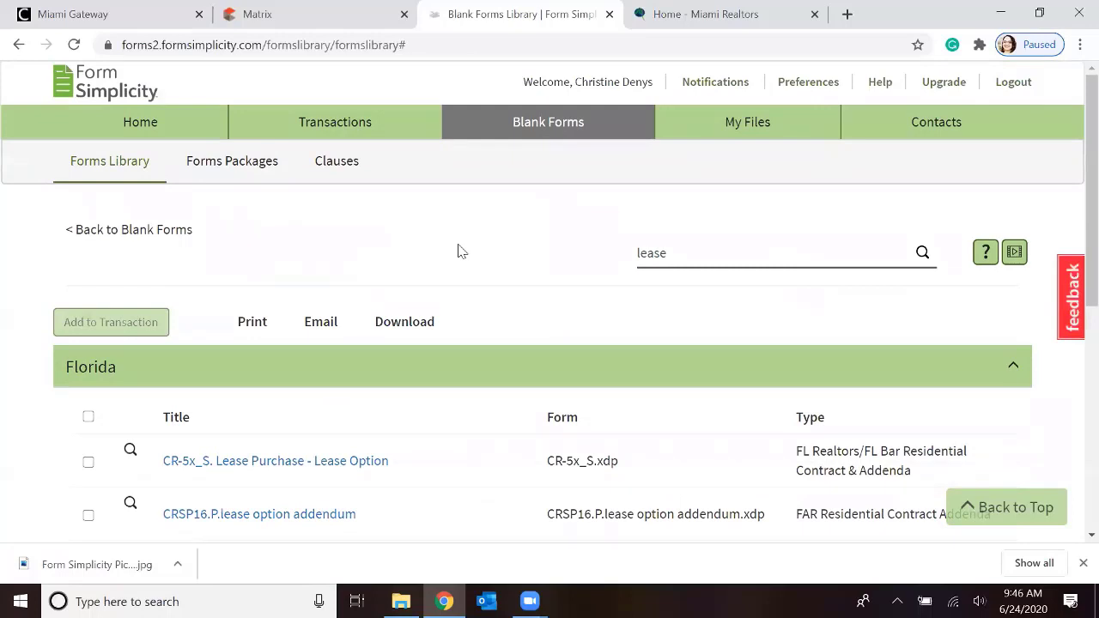
Read the Forms Library Quick-Help information, then close it
{"action": "left_click", "coordinate": [992, 256]}
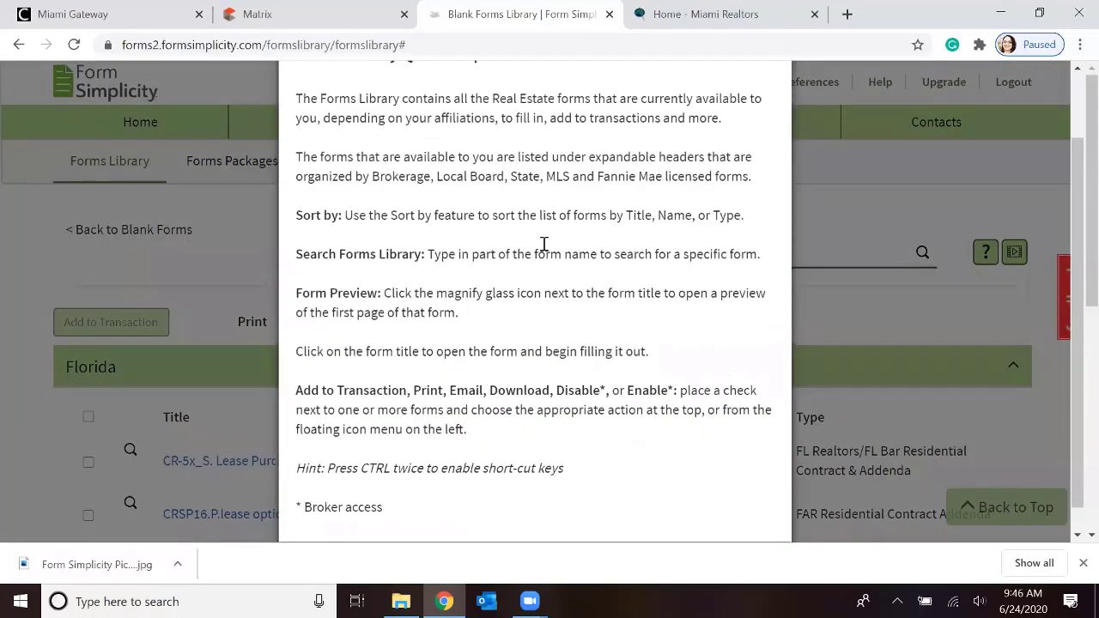
{"action": "scroll", "coordinate": [544, 244], "scroll_direction": "up", "scroll_amount": 2}
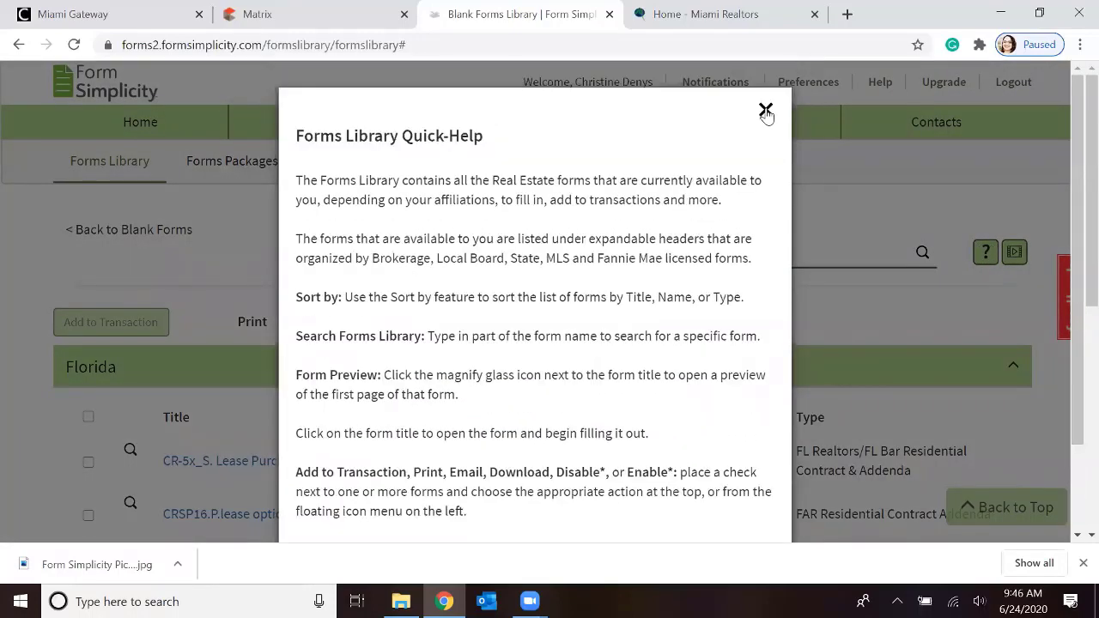
{"action": "left_click", "coordinate": [764, 107]}
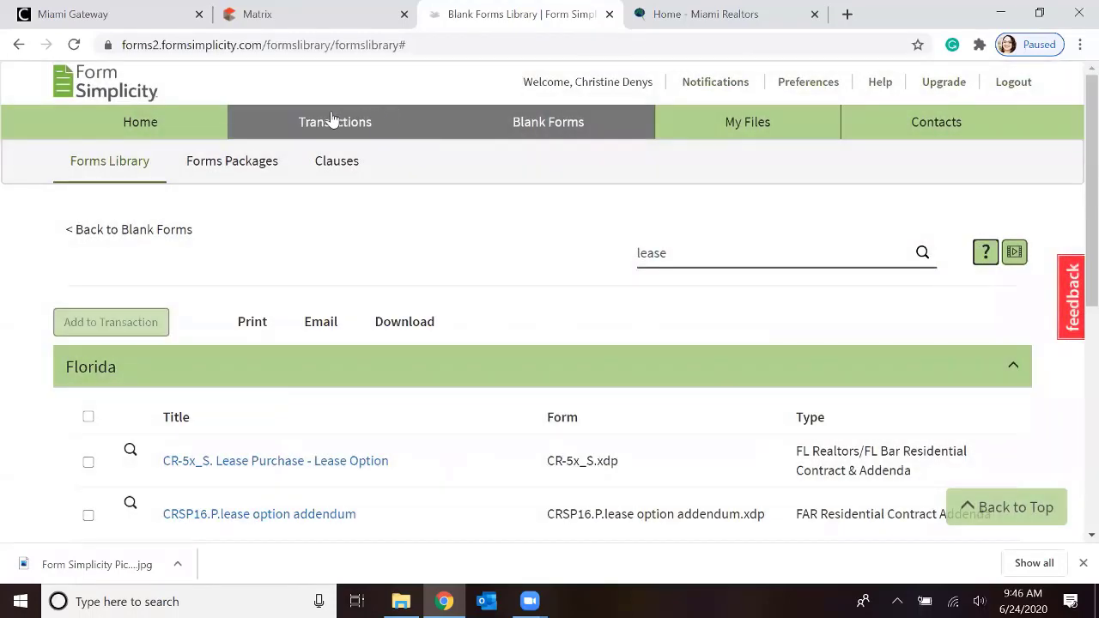
Return to the home page, start a new transaction, enter the property's street address, and make the transaction name the same as the address
{"action": "left_click", "coordinate": [331, 120]}
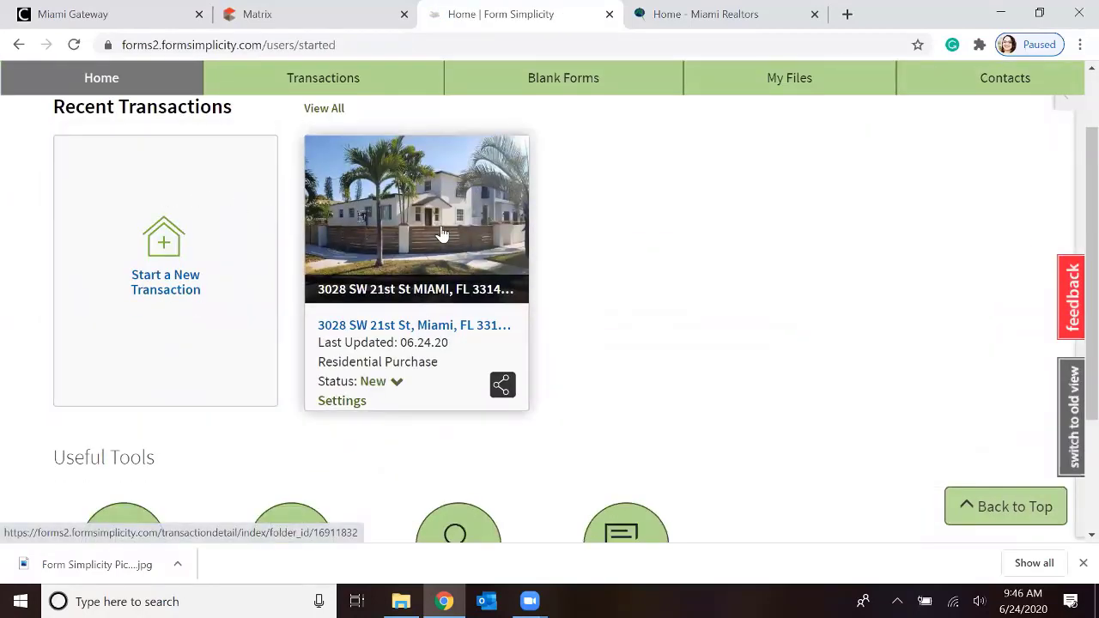
{"action": "scroll", "coordinate": [442, 233], "scroll_direction": "down", "scroll_amount": 2}
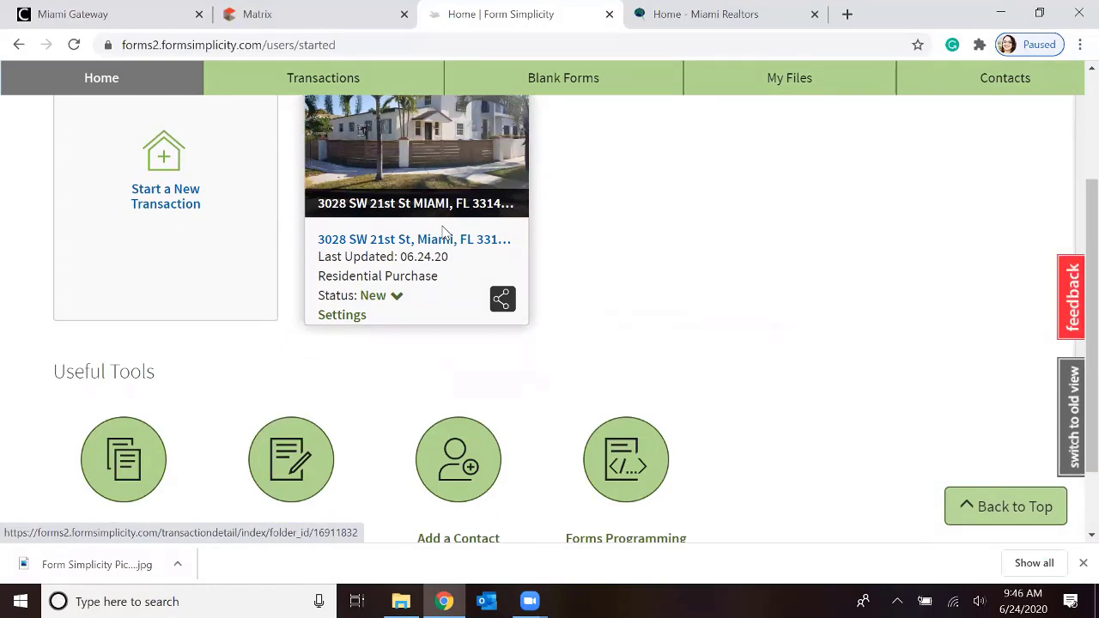
{"action": "scroll", "coordinate": [442, 233], "scroll_direction": "down", "scroll_amount": 2}
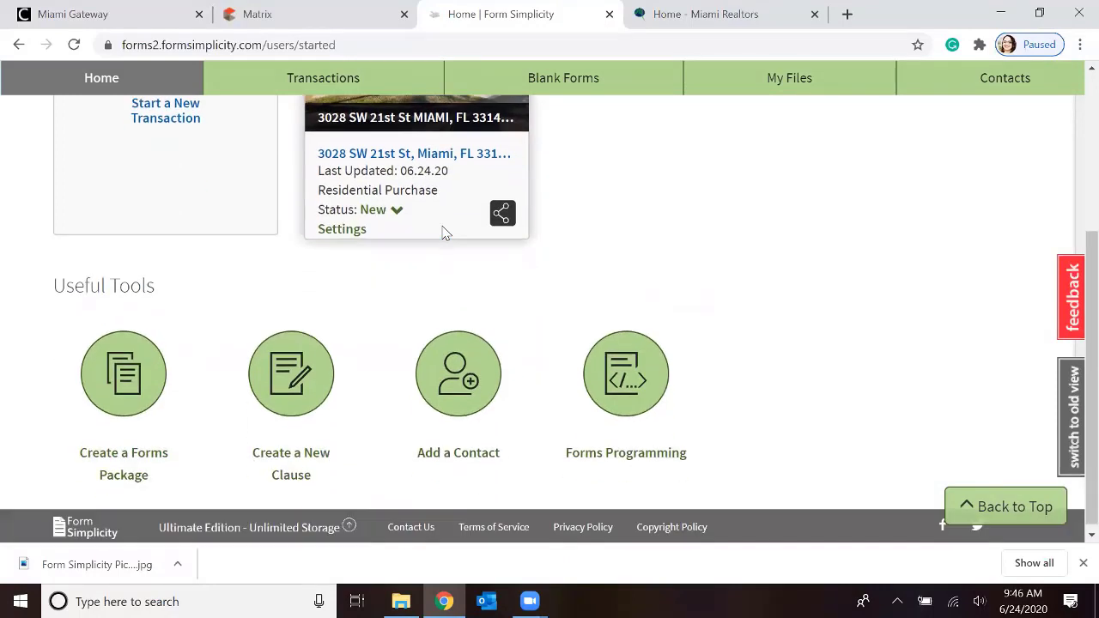
{"action": "scroll", "coordinate": [443, 233], "scroll_direction": "up", "scroll_amount": 2}
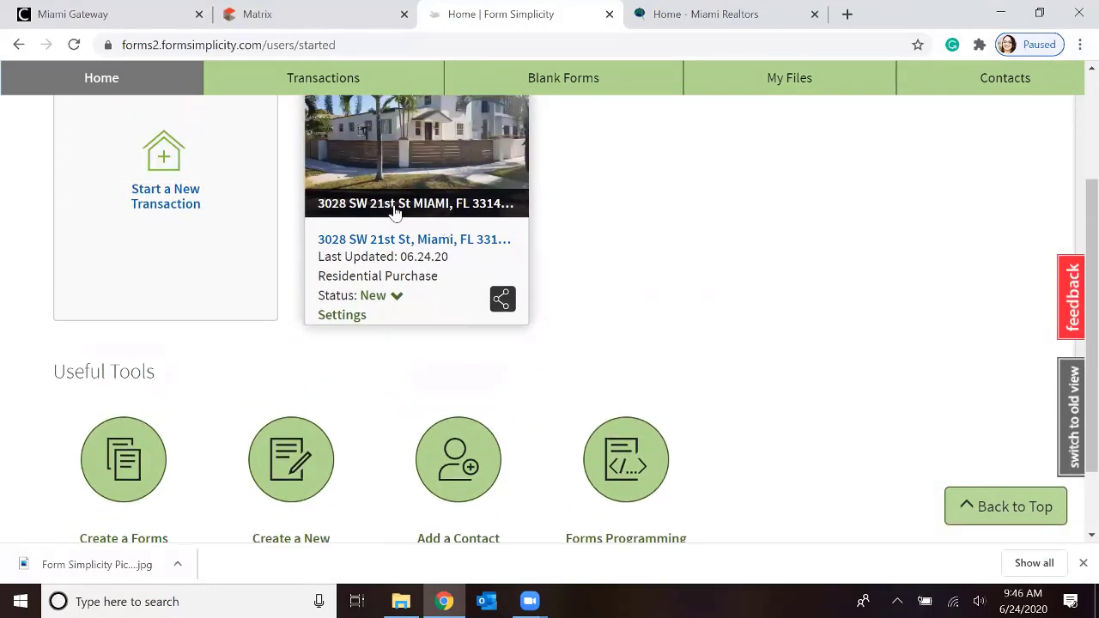
{"action": "left_click", "coordinate": [170, 200]}
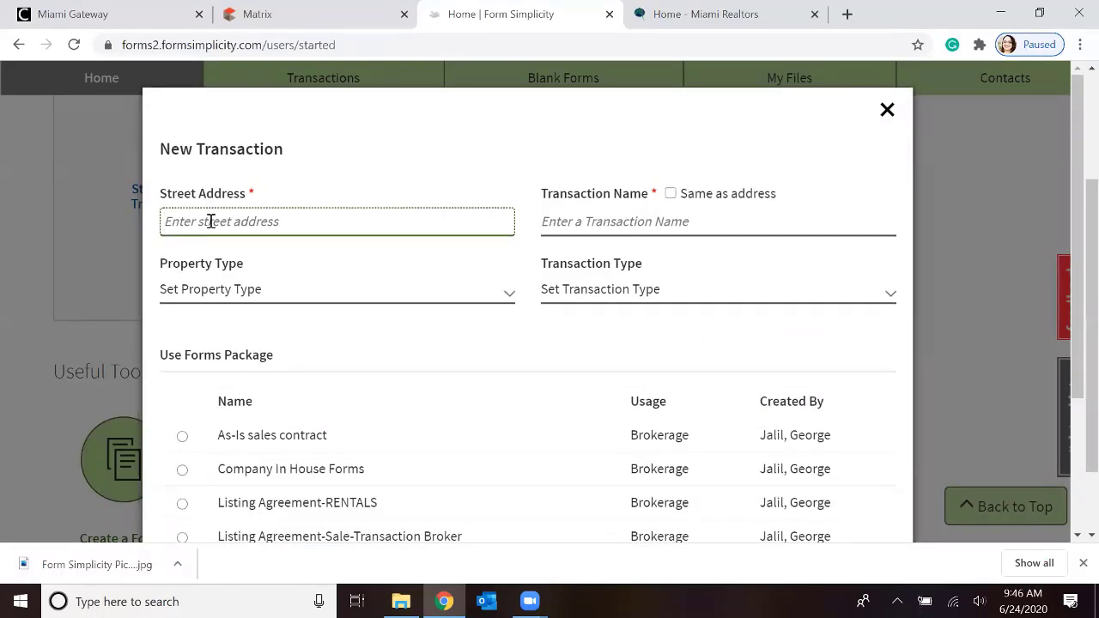
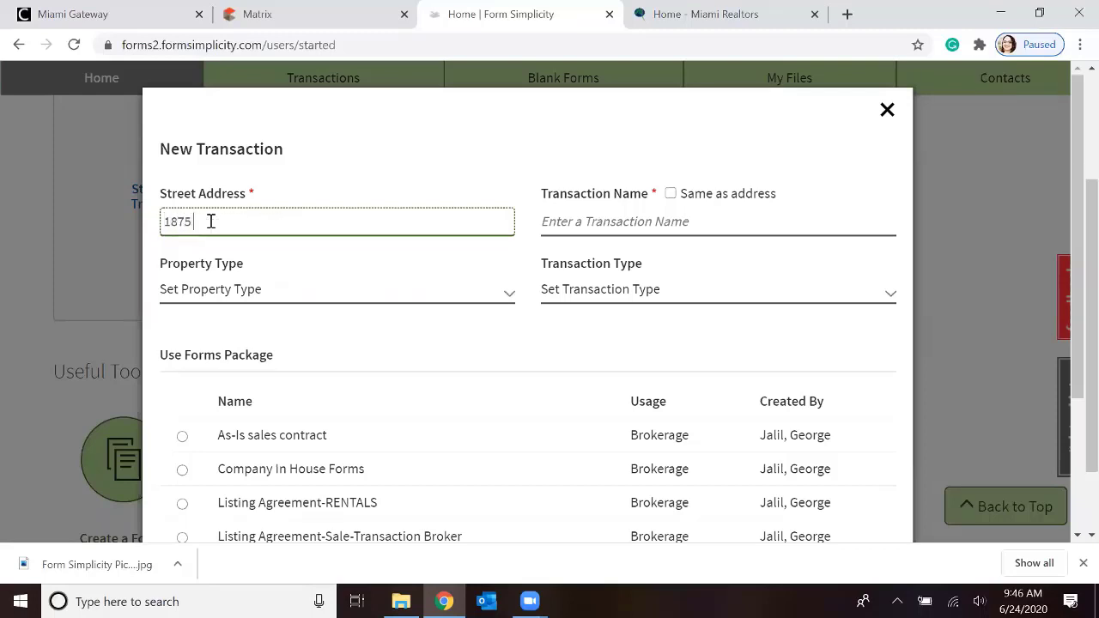
{"action": "left_click", "coordinate": [671, 194]}
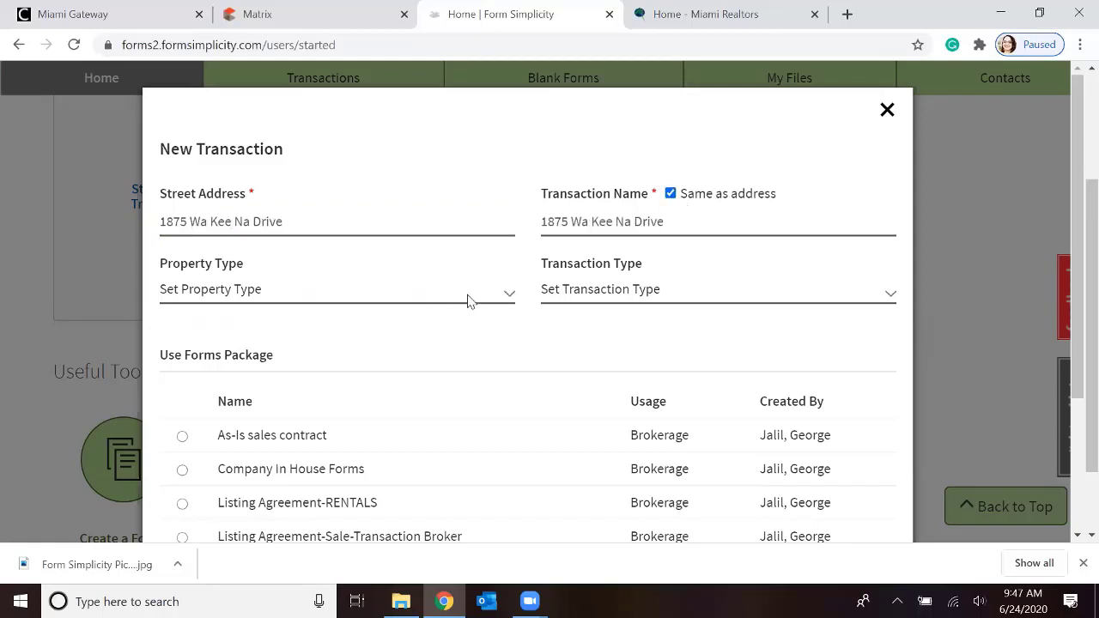
Set the new transaction's property type to Residential and its transaction type to Listing
{"action": "left_click", "coordinate": [496, 298]}
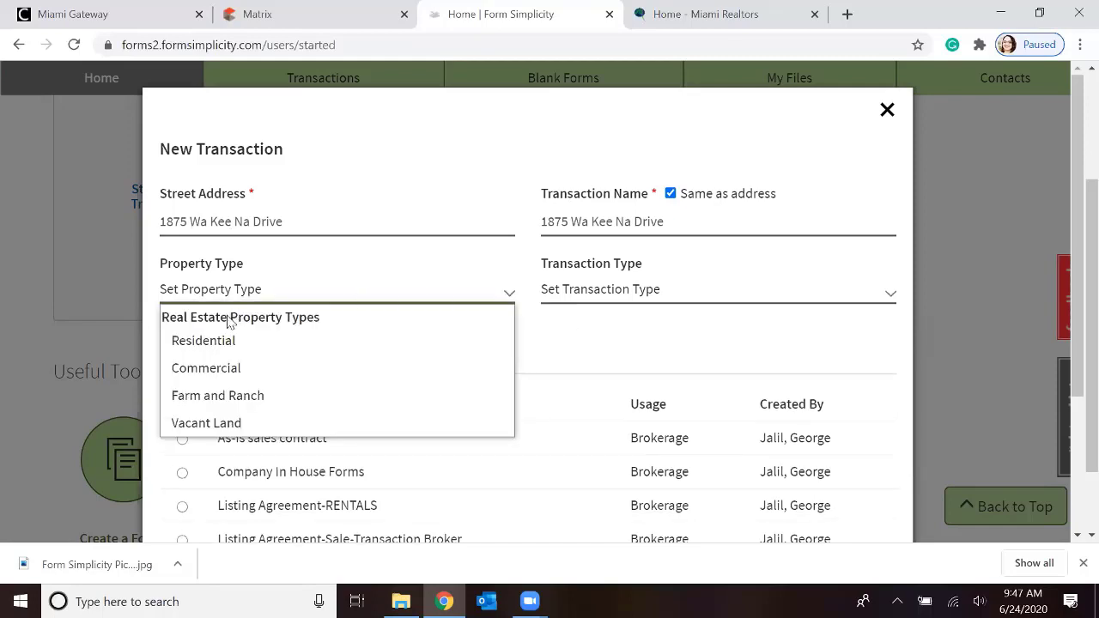
{"action": "left_click", "coordinate": [217, 343]}
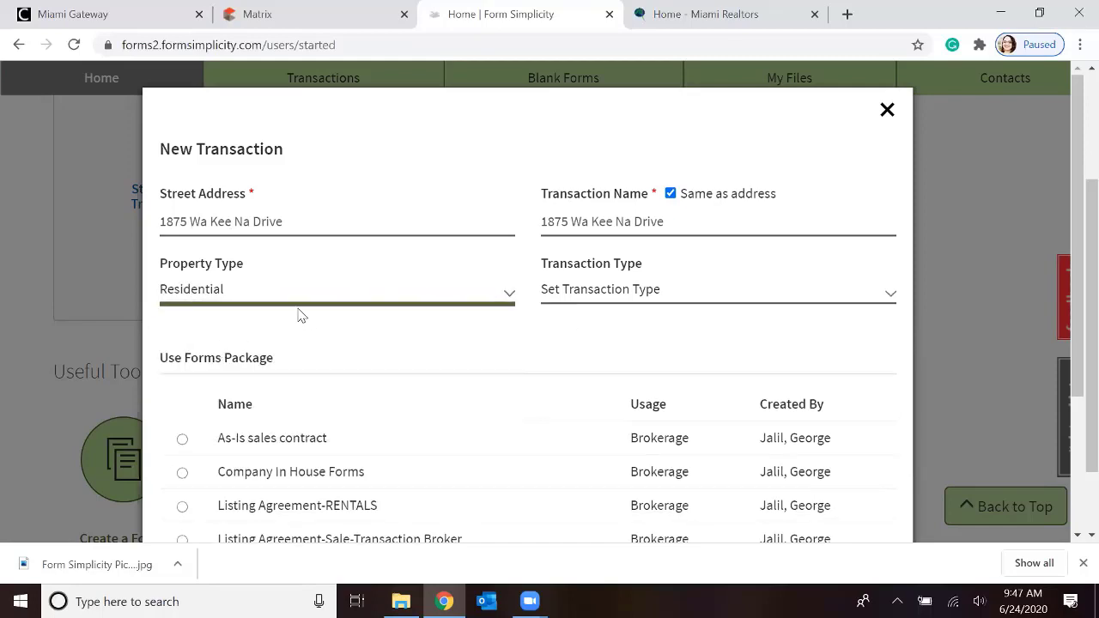
{"action": "left_click", "coordinate": [646, 297]}
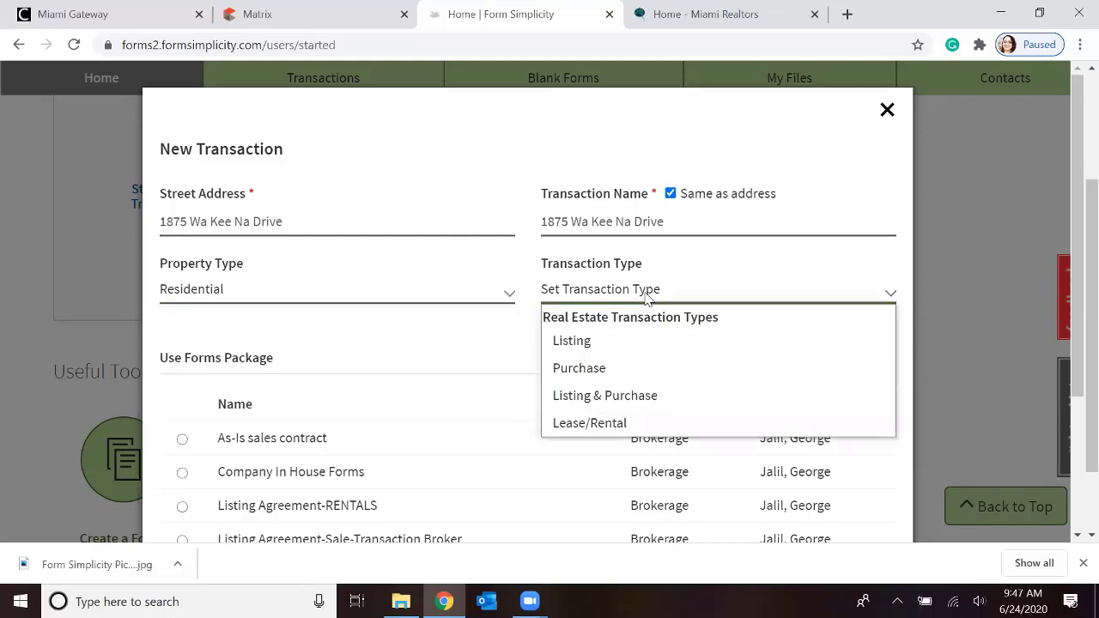
{"action": "left_click", "coordinate": [590, 342]}
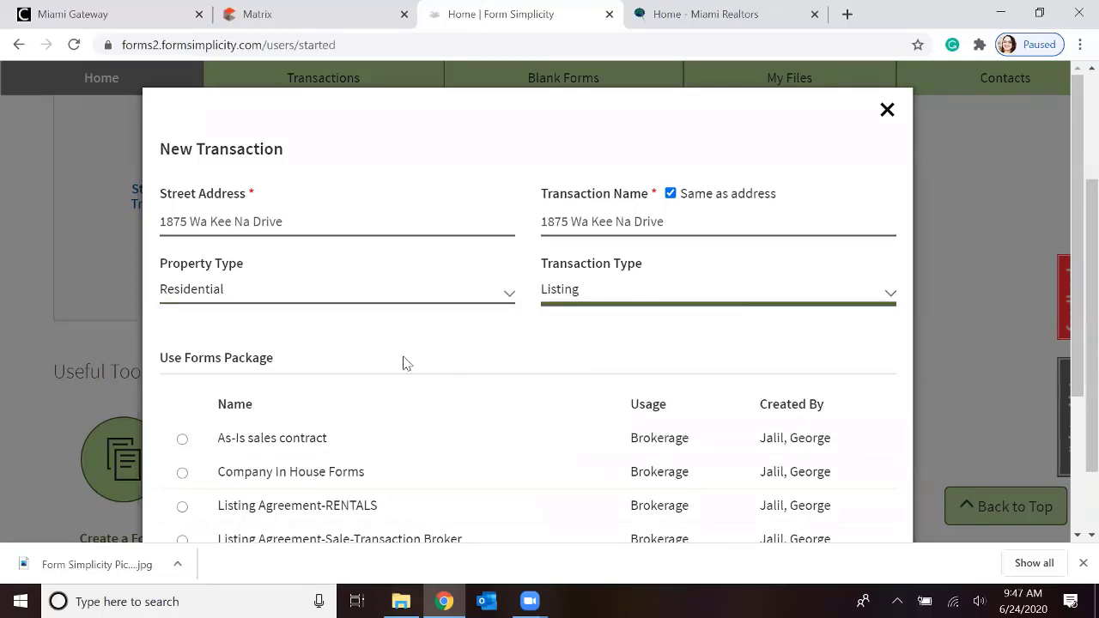
Choose the Listing Agreement-Sale-Transaction Broker forms package for the new transaction
{"action": "scroll", "coordinate": [404, 363], "scroll_direction": "down", "scroll_amount": 1}
{"action": "scroll", "coordinate": [375, 287], "scroll_direction": "down", "scroll_amount": 1}
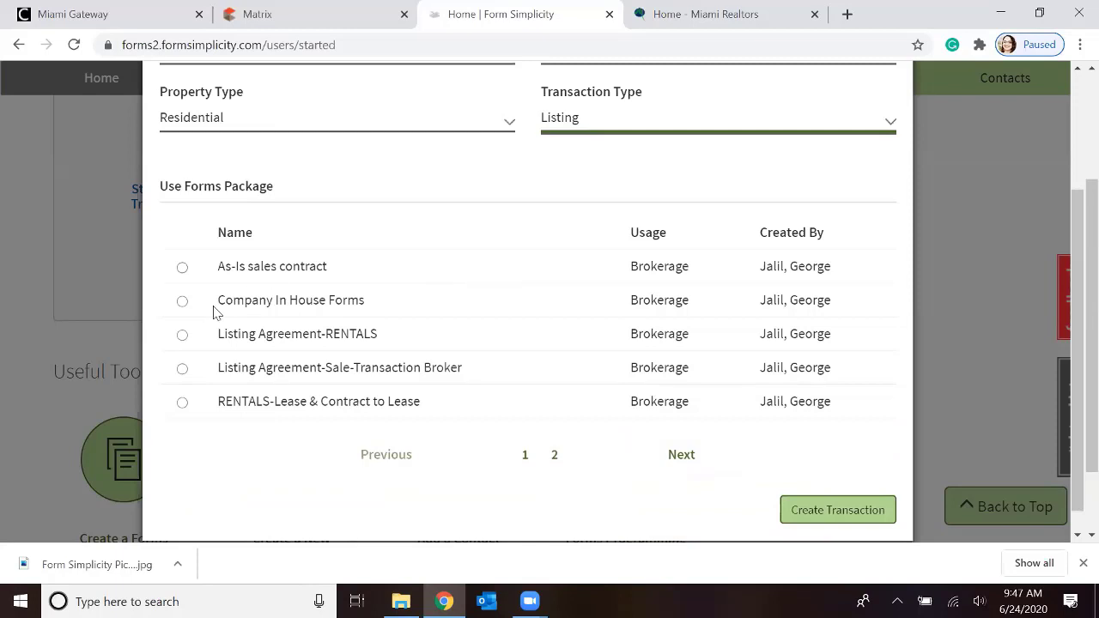
{"action": "left_click", "coordinate": [182, 369]}
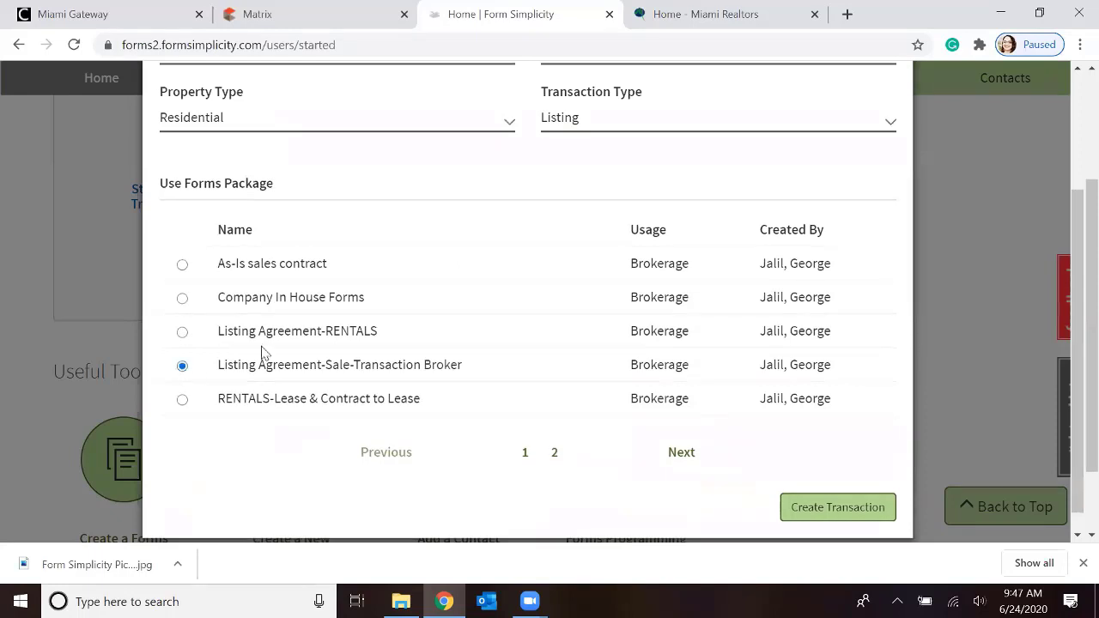
Review the new transaction's details and create the transaction with the selected forms package
{"action": "scroll", "coordinate": [422, 298], "scroll_direction": "up", "scroll_amount": 1}
{"action": "scroll", "coordinate": [422, 298], "scroll_direction": "down", "scroll_amount": 1}
{"action": "left_click", "coordinate": [816, 508]}
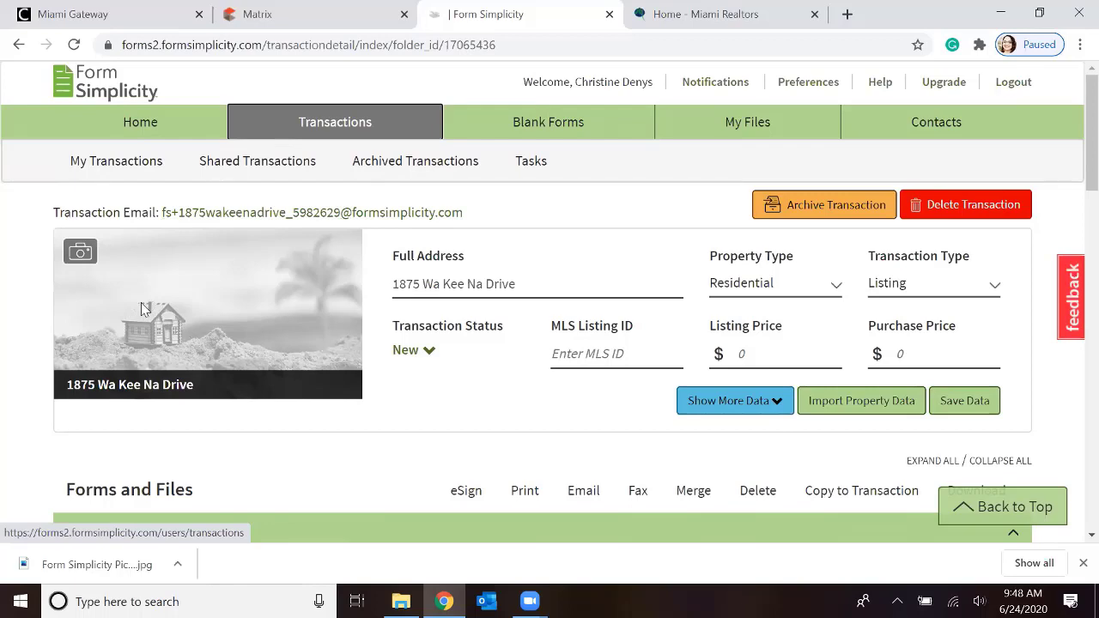
Upload the "Form Simplicity Picture Sample" image as the property photo, reposition it in the crop frame, and save it
{"action": "left_click", "coordinate": [79, 255]}
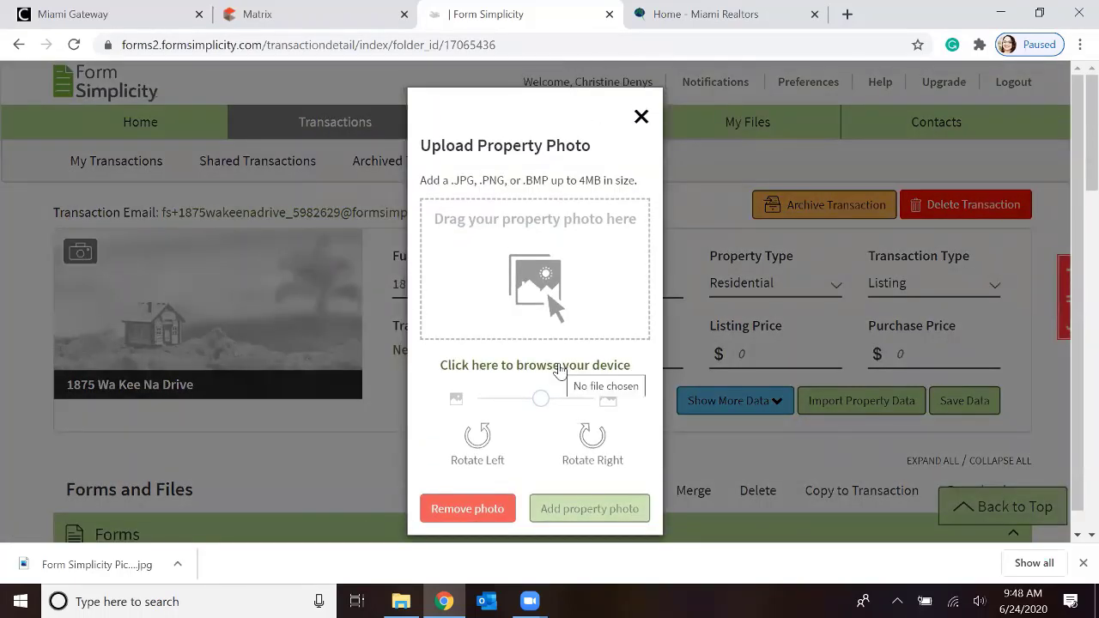
{"action": "left_click", "coordinate": [559, 369]}
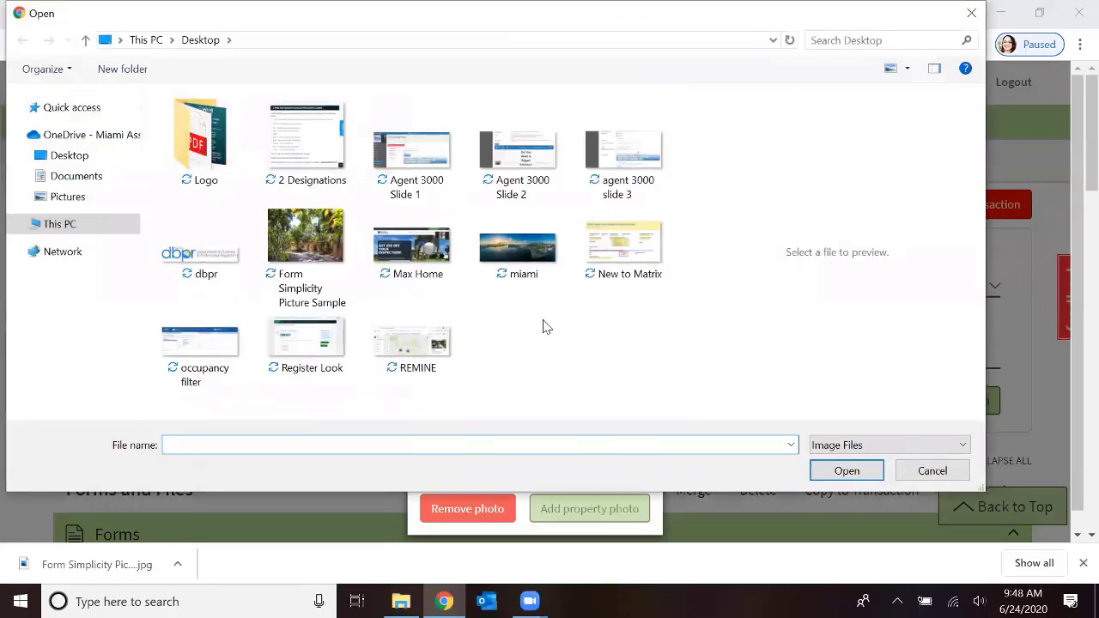
{"action": "left_click", "coordinate": [299, 244]}
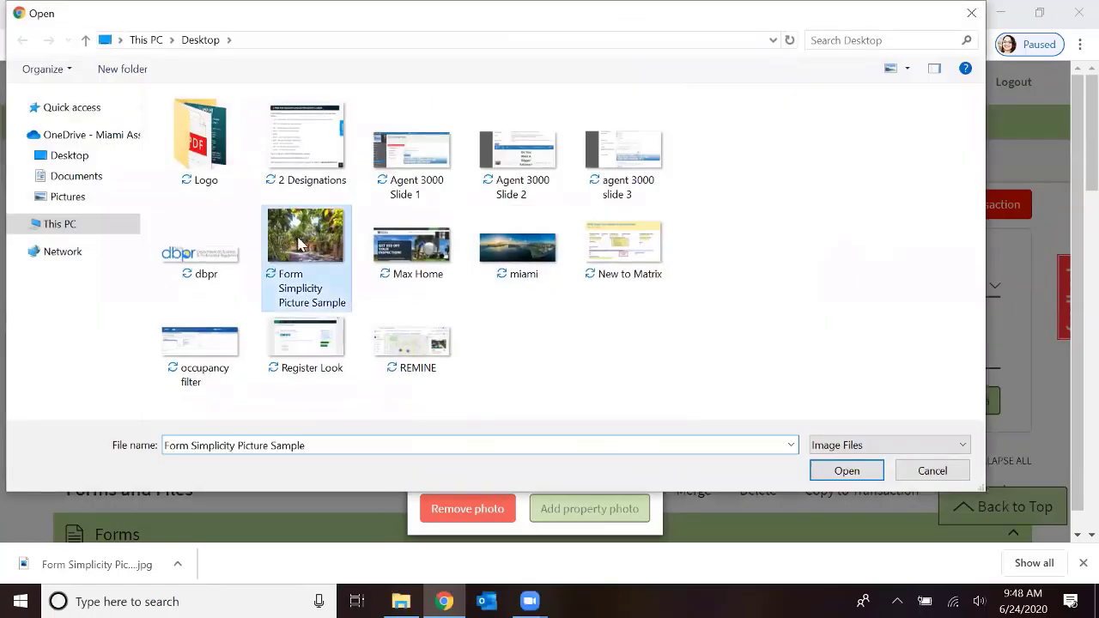
{"action": "left_click", "coordinate": [846, 471]}
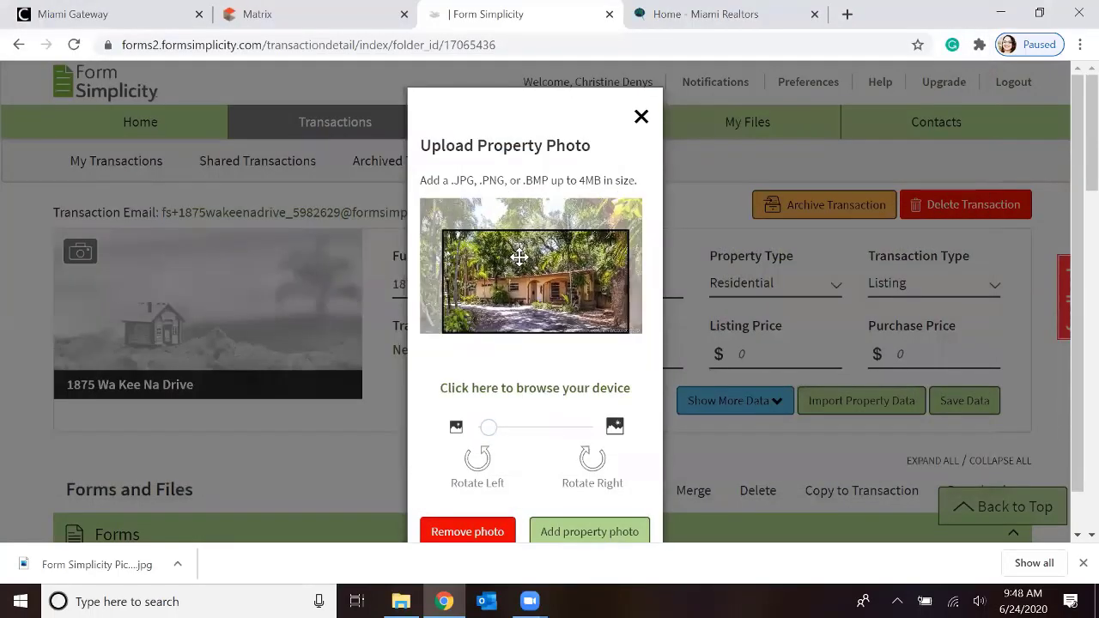
{"action": "mouse_move", "coordinate": [518, 257]}
{"action": "left_mouse_down"}
{"action": "mouse_move", "coordinate": [535, 280]}
{"action": "mouse_move", "coordinate": [530, 272]}
{"action": "left_mouse_up"}
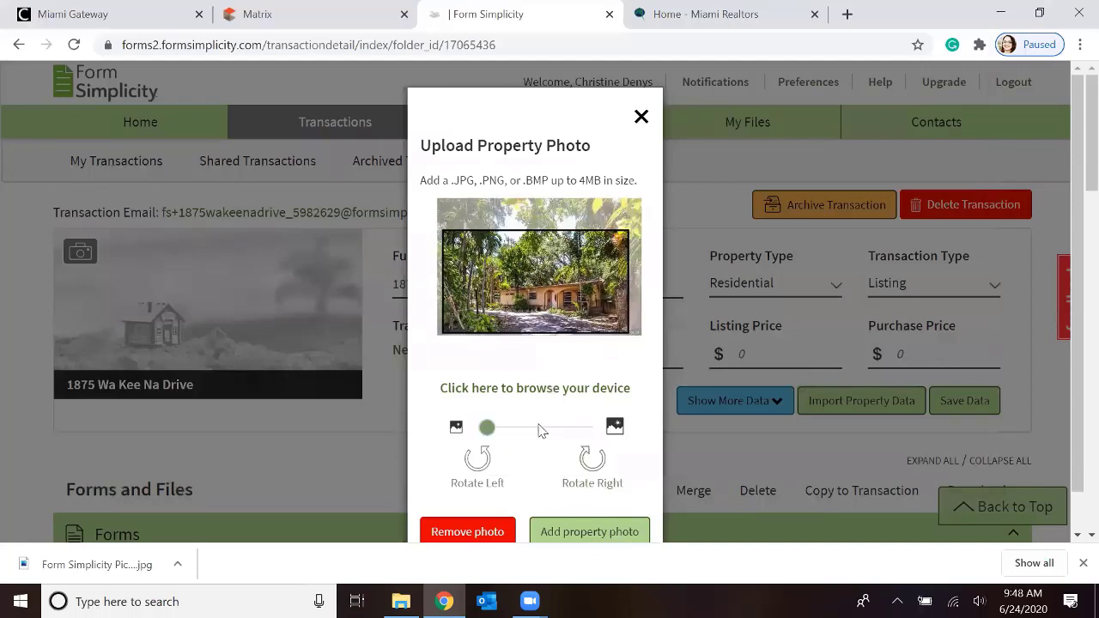
{"action": "left_click", "coordinate": [581, 536]}
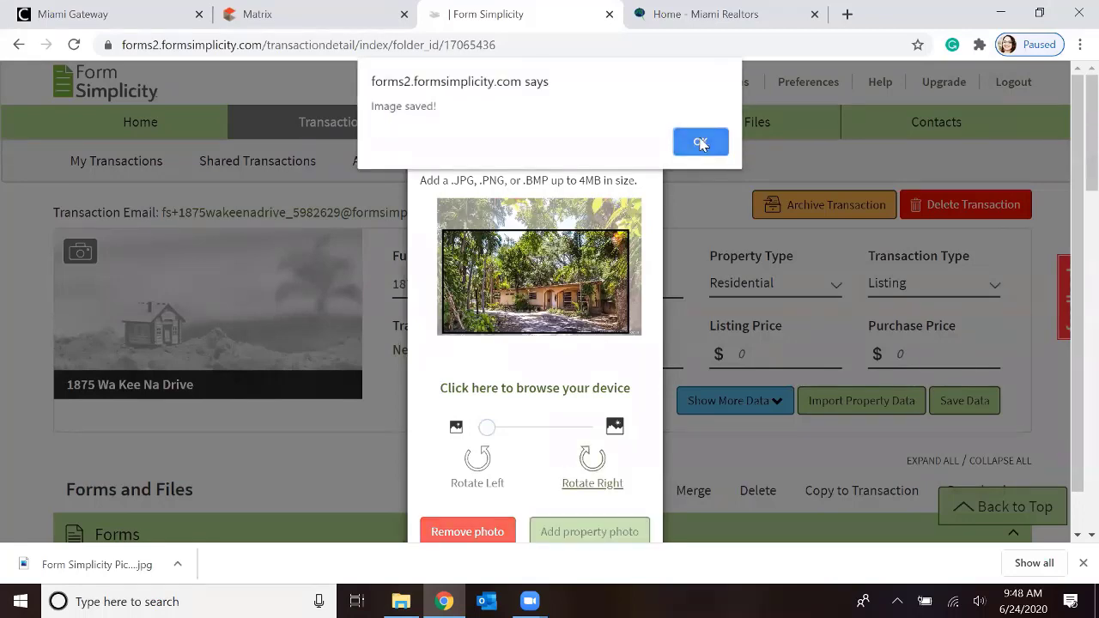
{"action": "left_click", "coordinate": [701, 142]}
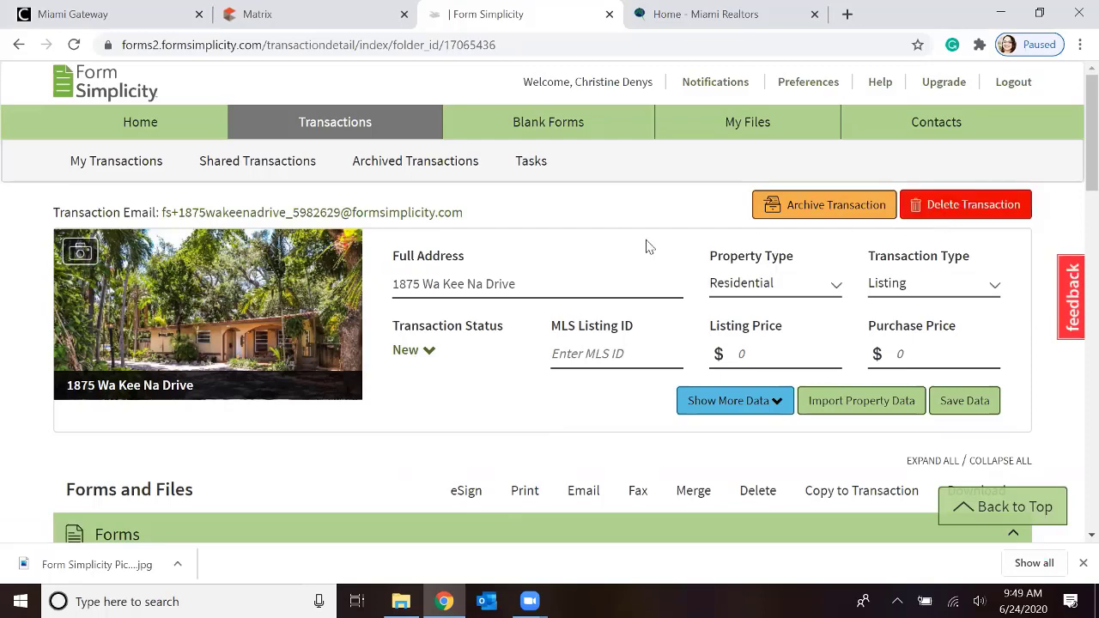
Enter MLS listing ID a10491950 and set the transaction status to New
{"action": "scroll", "coordinate": [579, 273], "scroll_direction": "down", "scroll_amount": 1}
{"action": "left_click", "coordinate": [579, 270]}
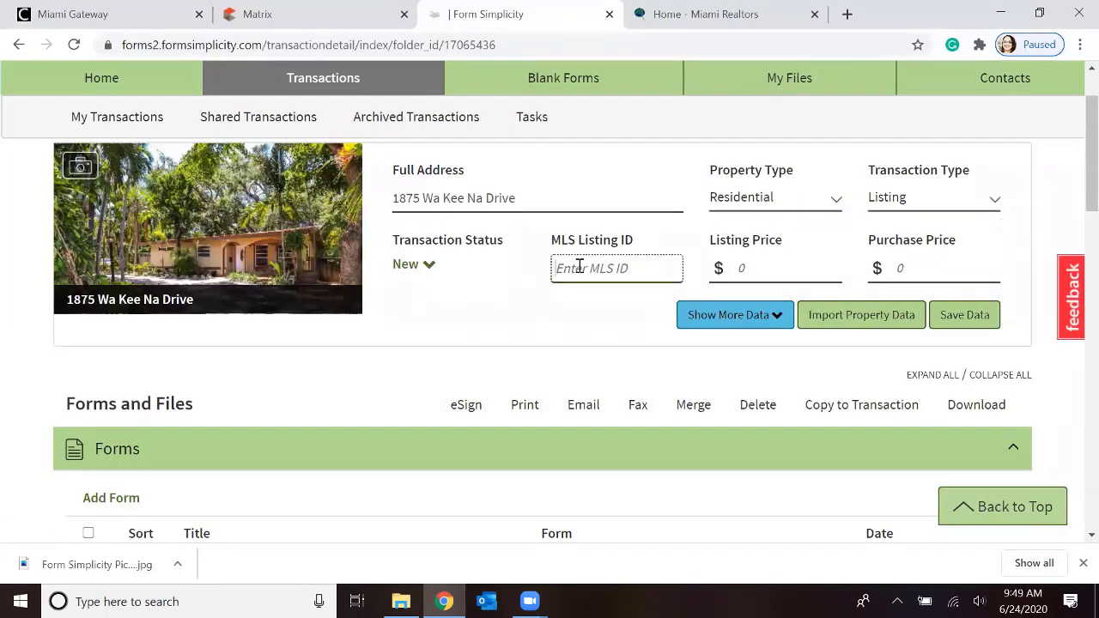
{"action": "type", "text": "a"}
{"action": "type", "text": "10491950"}
{"action": "left_click", "coordinate": [428, 267]}
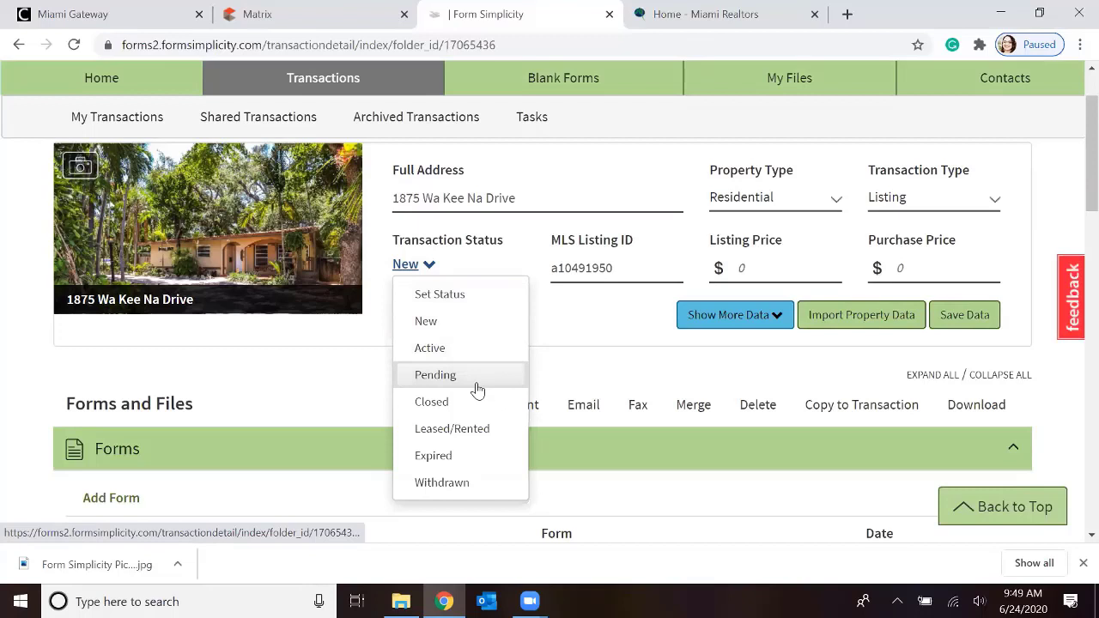
{"action": "left_click", "coordinate": [454, 300]}
Set the listing price to $700000, leave the purchase price empty, and save the transaction data
{"action": "left_click", "coordinate": [761, 273]}
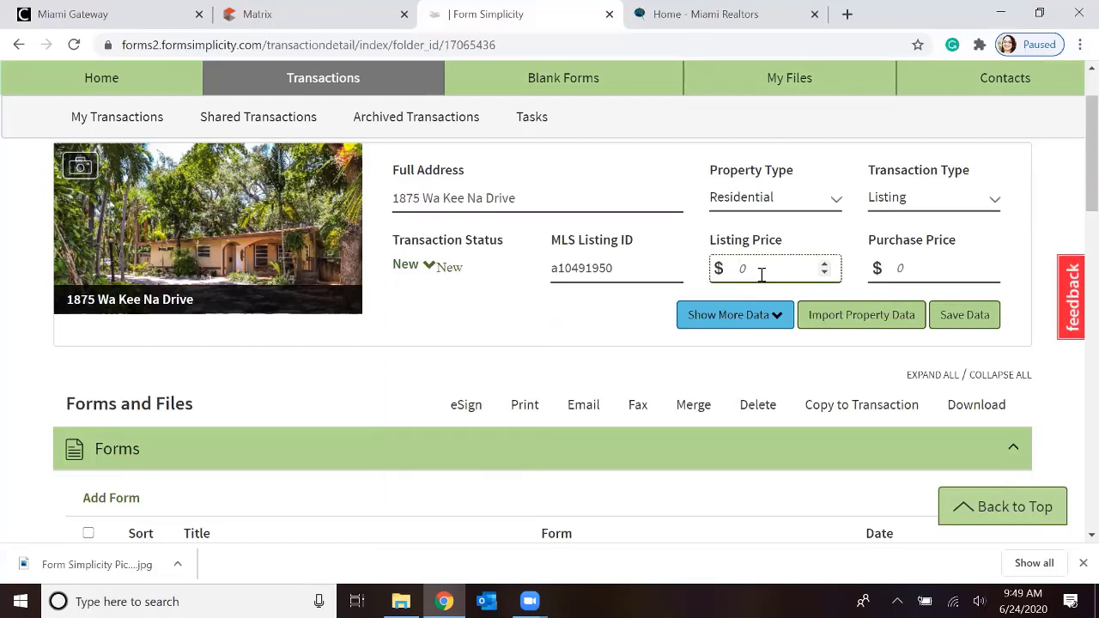
{"action": "type", "text": "700000"}
{"action": "left_click", "coordinate": [895, 266]}
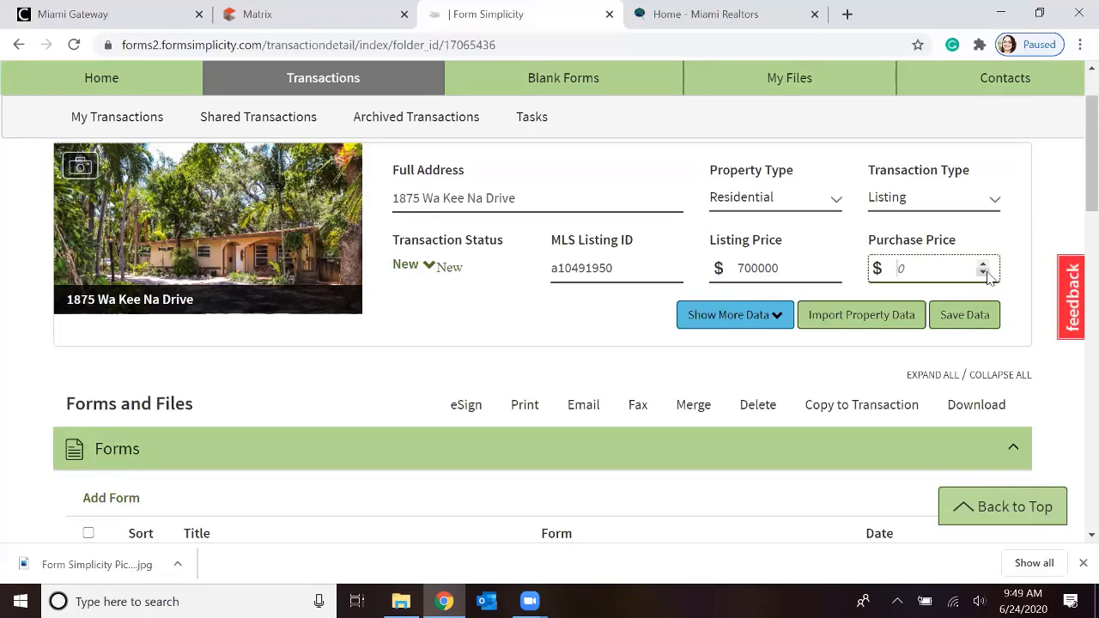
{"action": "left_click", "coordinate": [986, 318]}
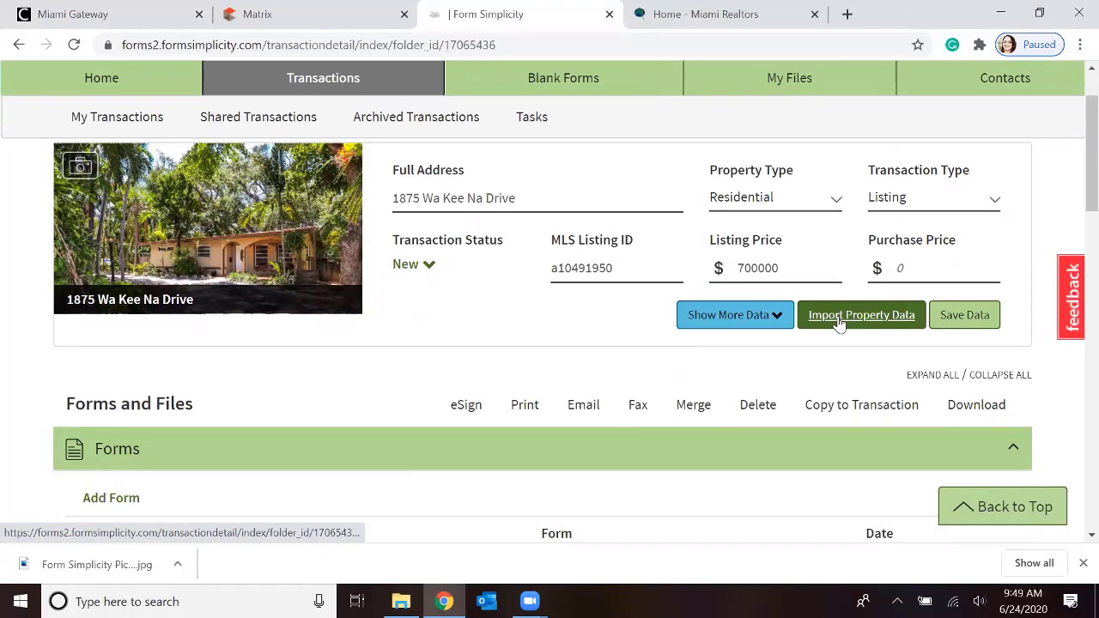
Show the transaction's additional data and review the address, legal description, room count, fee and date fields
{"action": "left_click", "coordinate": [779, 318]}
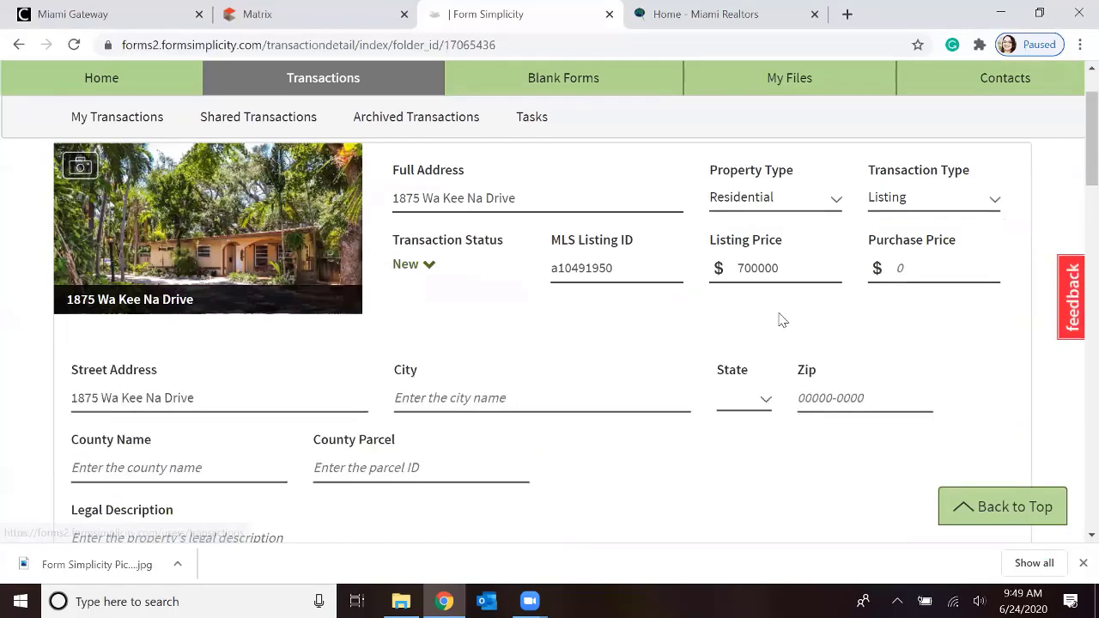
{"action": "scroll", "coordinate": [777, 345], "scroll_direction": "down", "scroll_amount": 1}
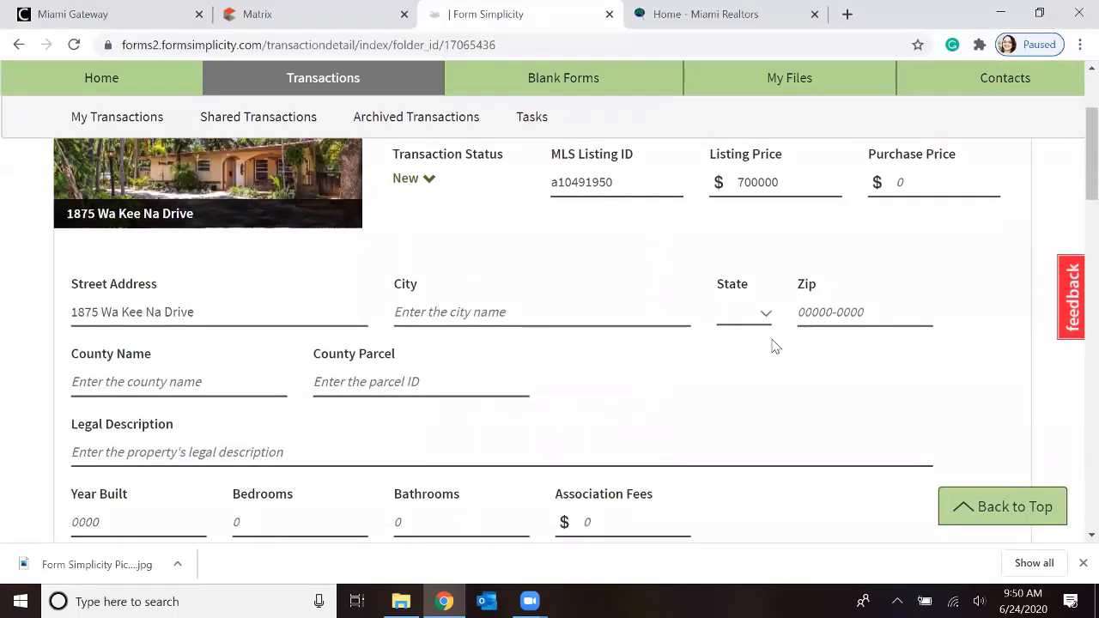
{"action": "scroll", "coordinate": [775, 345], "scroll_direction": "down", "scroll_amount": 3}
{"action": "scroll", "coordinate": [776, 345], "scroll_direction": "down", "scroll_amount": 1}
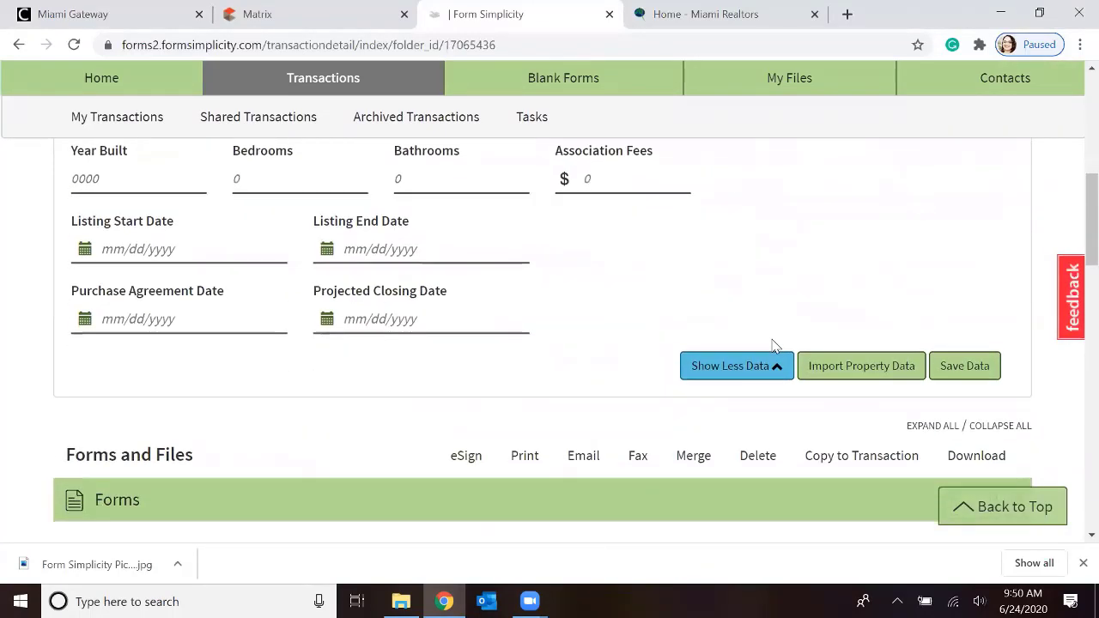
{"action": "scroll", "coordinate": [773, 350], "scroll_direction": "up", "scroll_amount": 1}
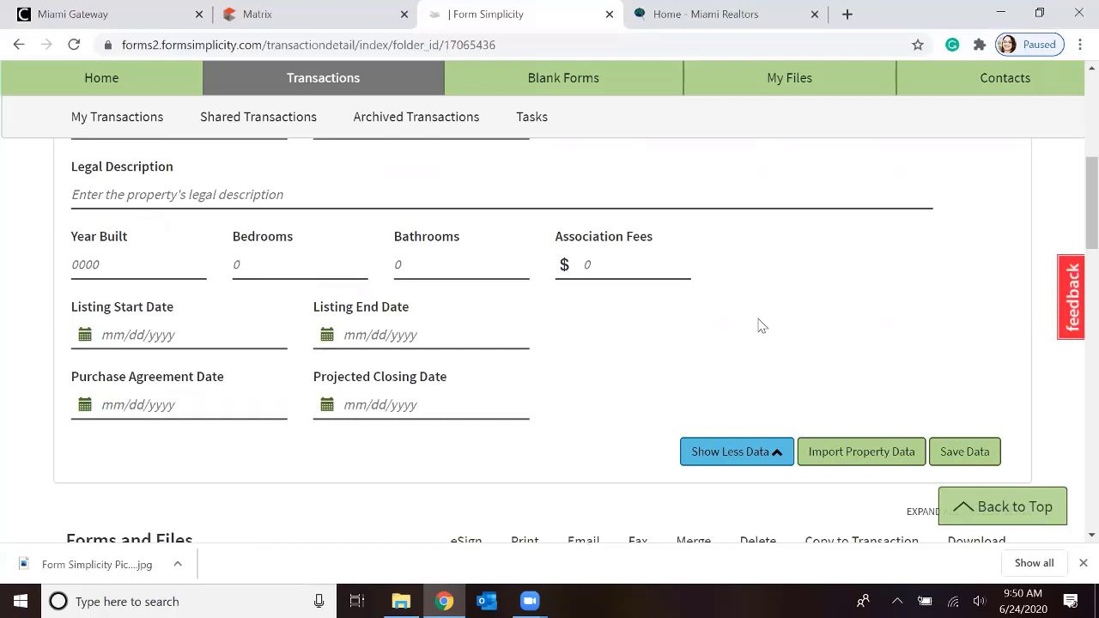
Find the property's Florida tax record by its address in Miami-Dade county and save its information to the transaction
{"action": "left_click", "coordinate": [859, 457]}
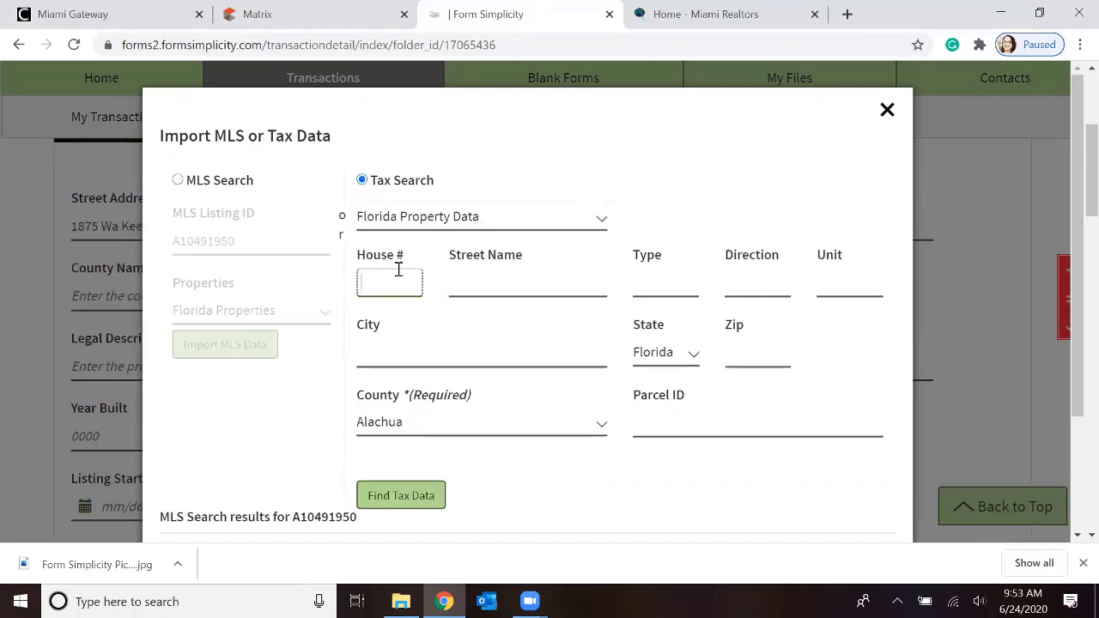
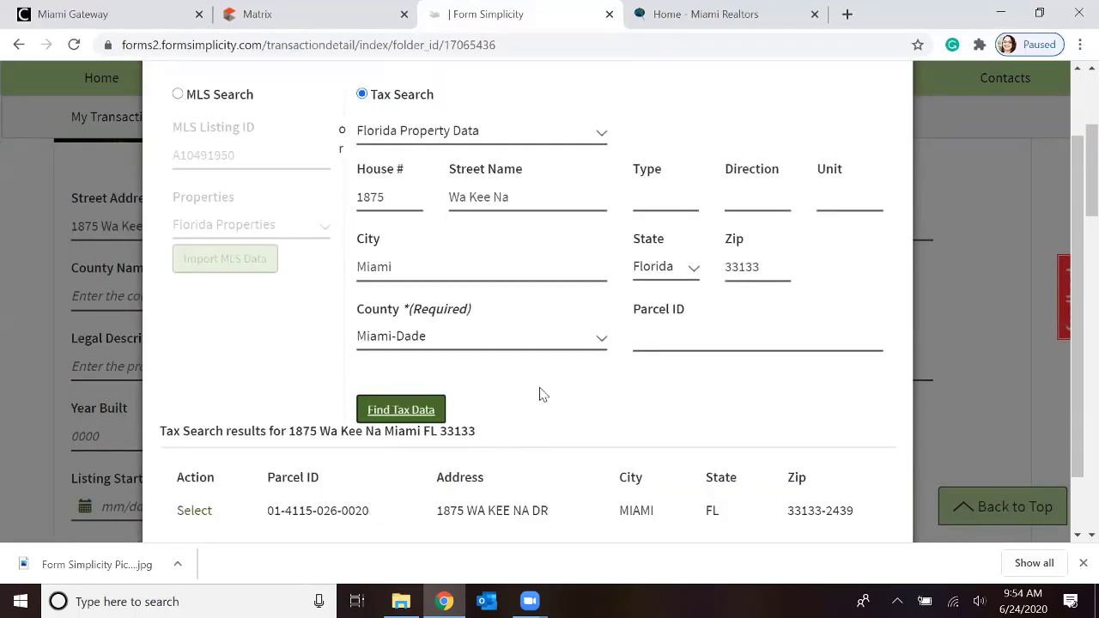
{"action": "scroll", "coordinate": [543, 394], "scroll_direction": "down", "scroll_amount": 1}
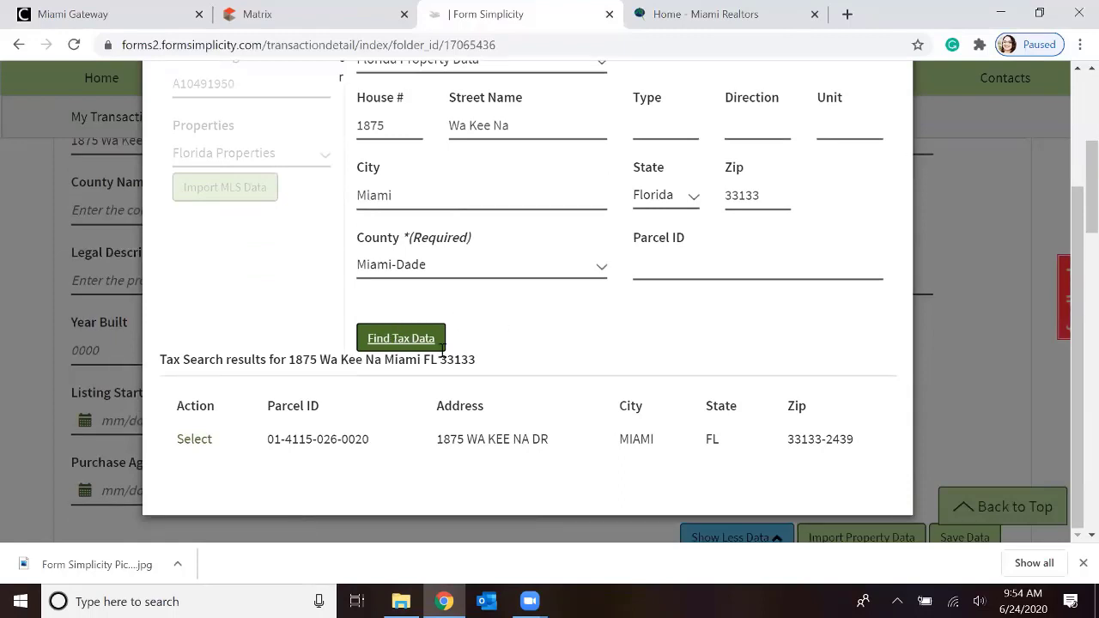
{"action": "left_click", "coordinate": [195, 440]}
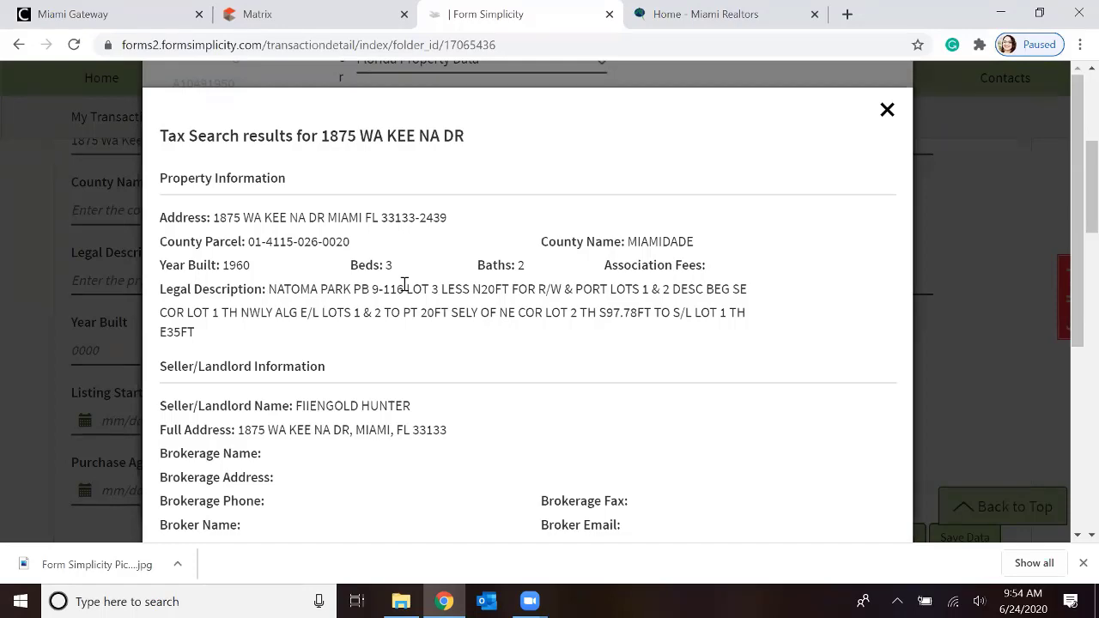
{"action": "scroll", "coordinate": [404, 285], "scroll_direction": "down", "scroll_amount": 4}
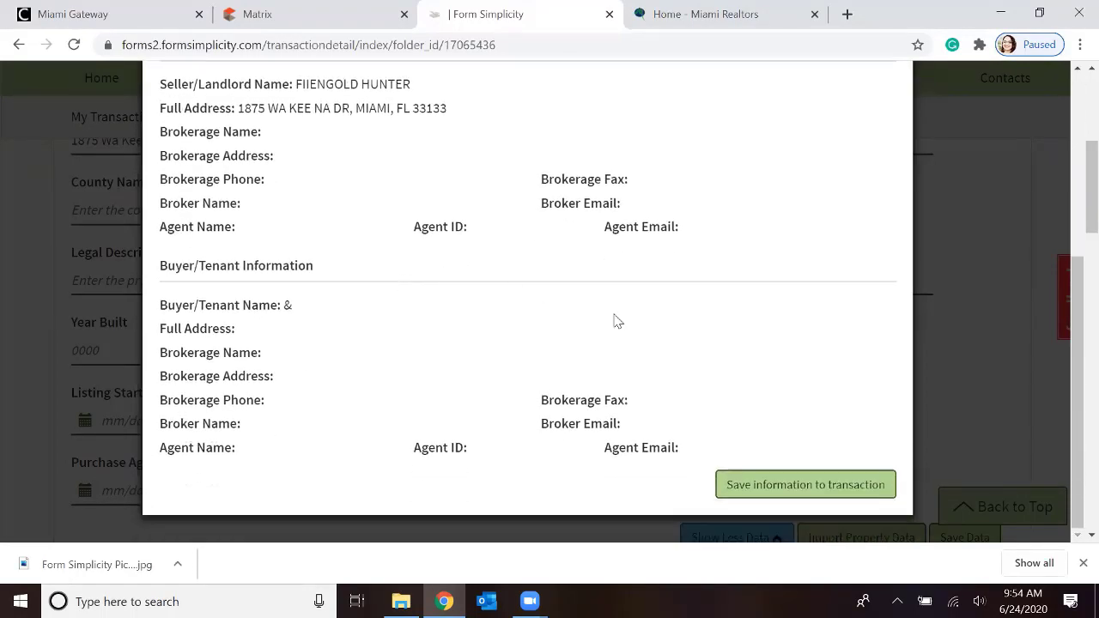
{"action": "left_click", "coordinate": [807, 485]}
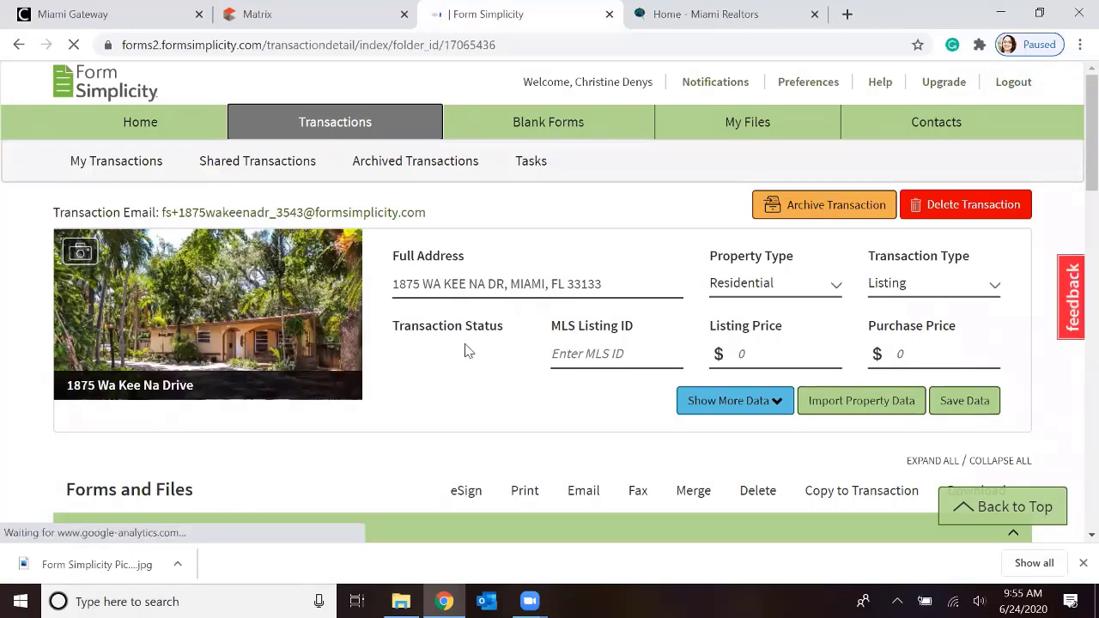
Examine the available Forms and Files actions and the list of forms in the transaction
{"action": "scroll", "coordinate": [463, 343], "scroll_direction": "down", "scroll_amount": 2}
{"action": "scroll", "coordinate": [417, 312], "scroll_direction": "down", "scroll_amount": 1}
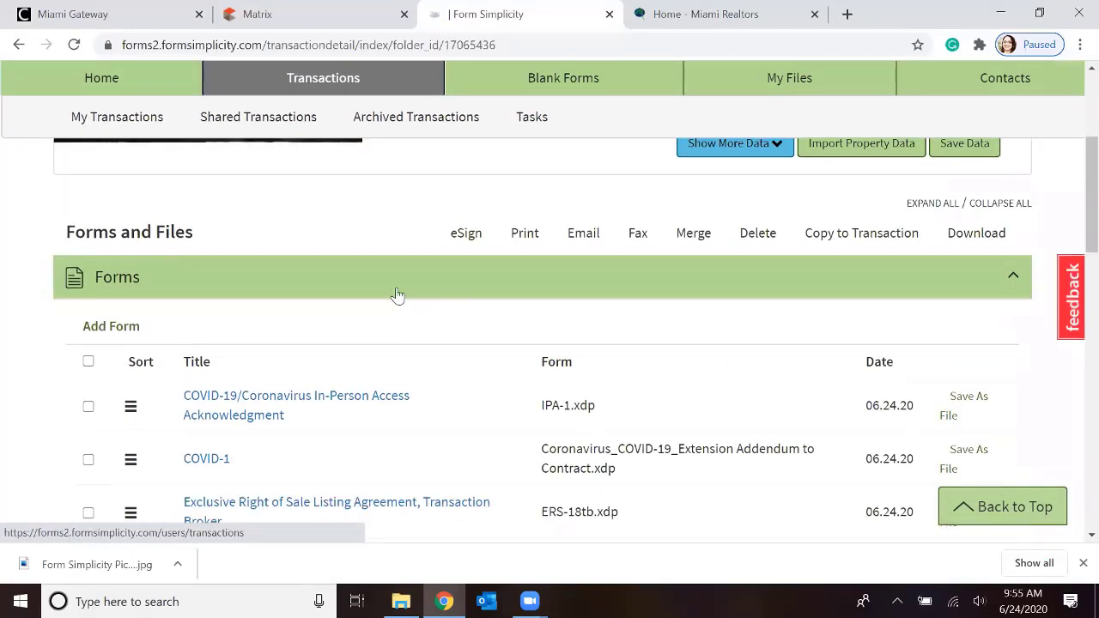
{"action": "scroll", "coordinate": [394, 285], "scroll_direction": "up", "scroll_amount": 1}
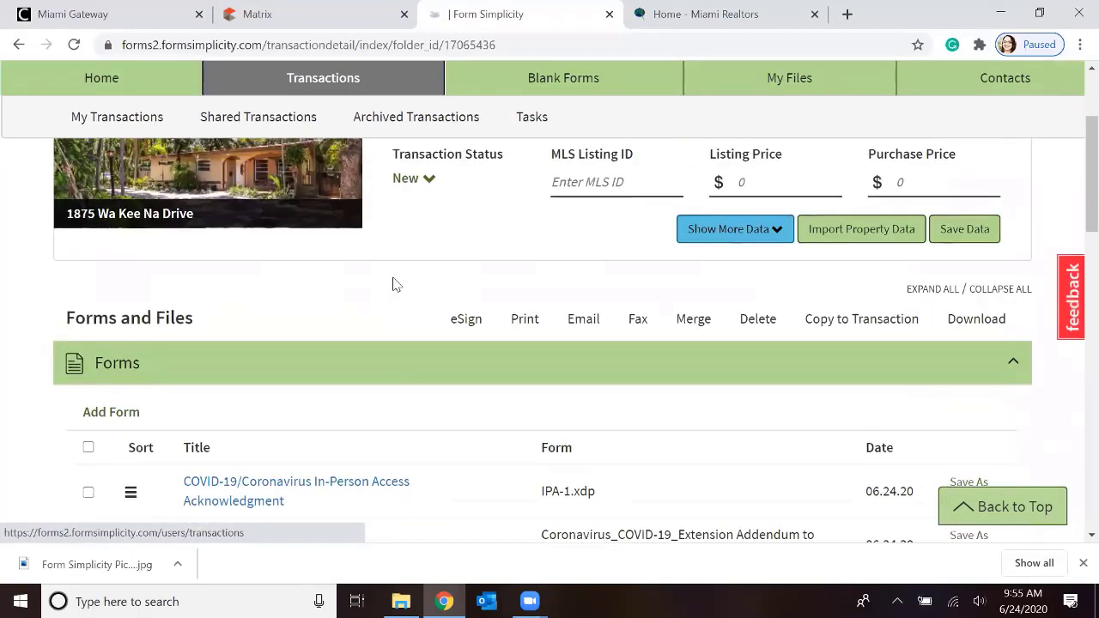
{"action": "scroll", "coordinate": [394, 284], "scroll_direction": "down", "scroll_amount": 1}
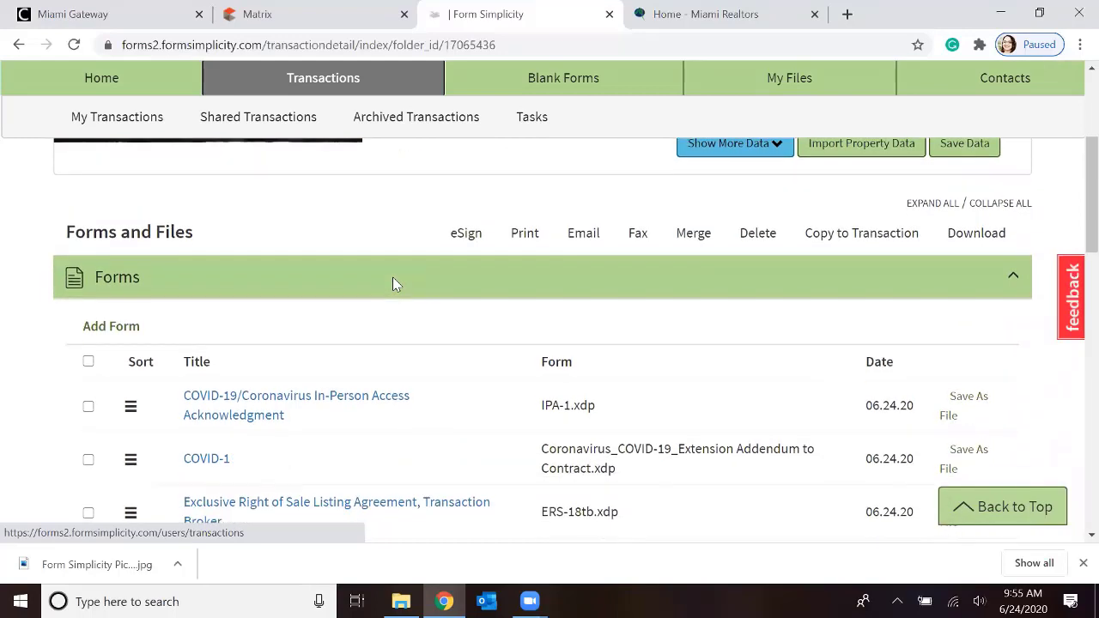
{"action": "scroll", "coordinate": [394, 285], "scroll_direction": "down", "scroll_amount": 1}
{"action": "scroll", "coordinate": [394, 284], "scroll_direction": "up", "scroll_amount": 1}
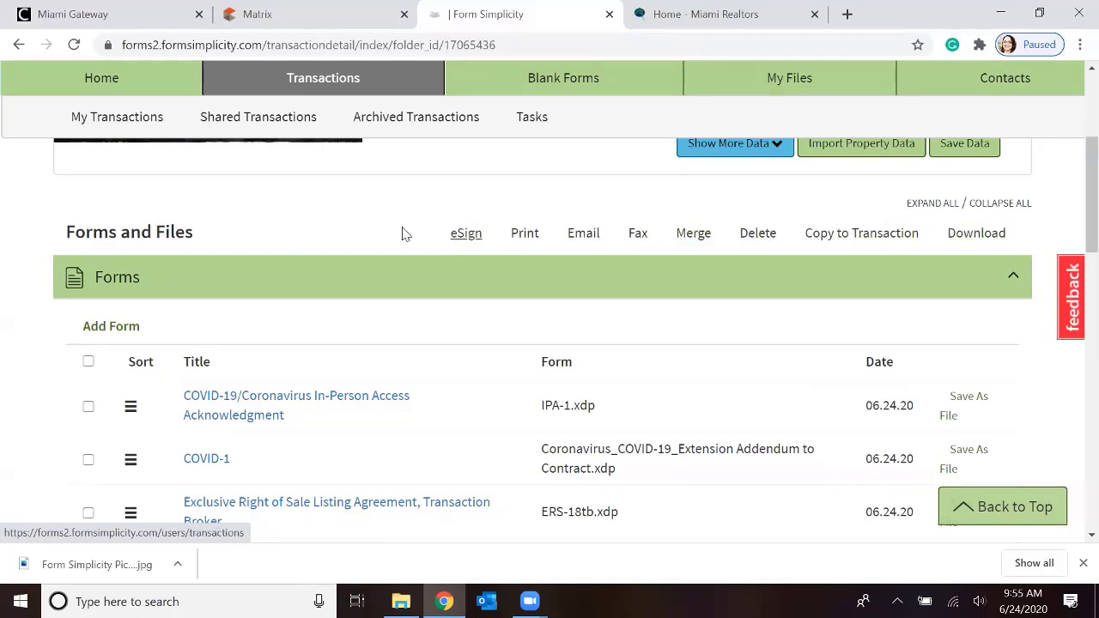
{"action": "scroll", "coordinate": [287, 226], "scroll_direction": "down", "scroll_amount": 2}
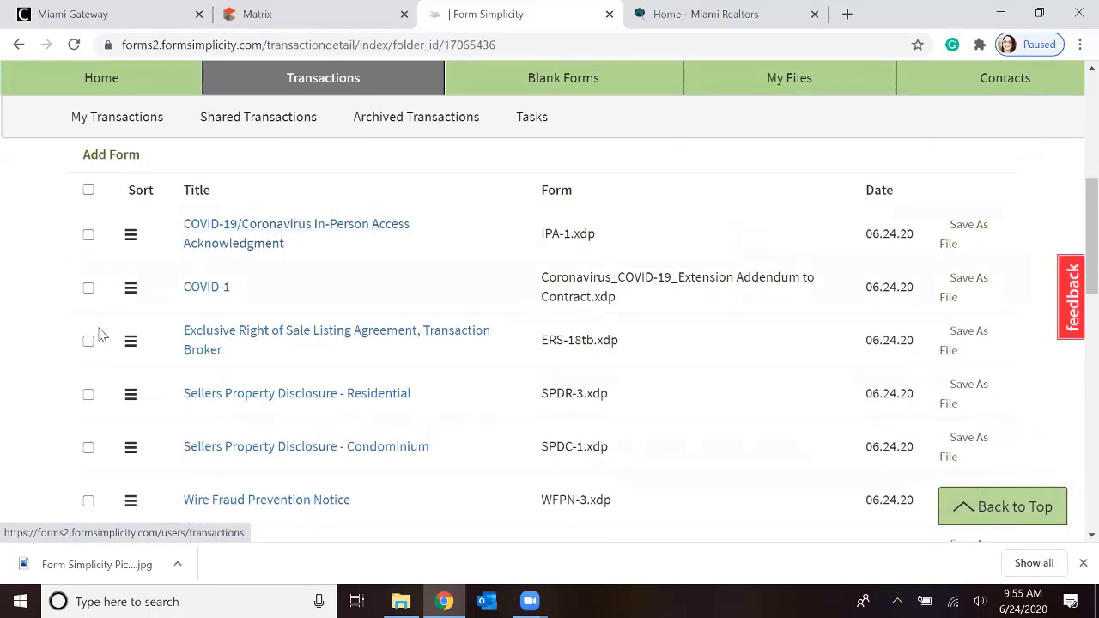
{"action": "scroll", "coordinate": [99, 334], "scroll_direction": "down", "scroll_amount": 1}
{"action": "scroll", "coordinate": [97, 334], "scroll_direction": "down", "scroll_amount": 3}
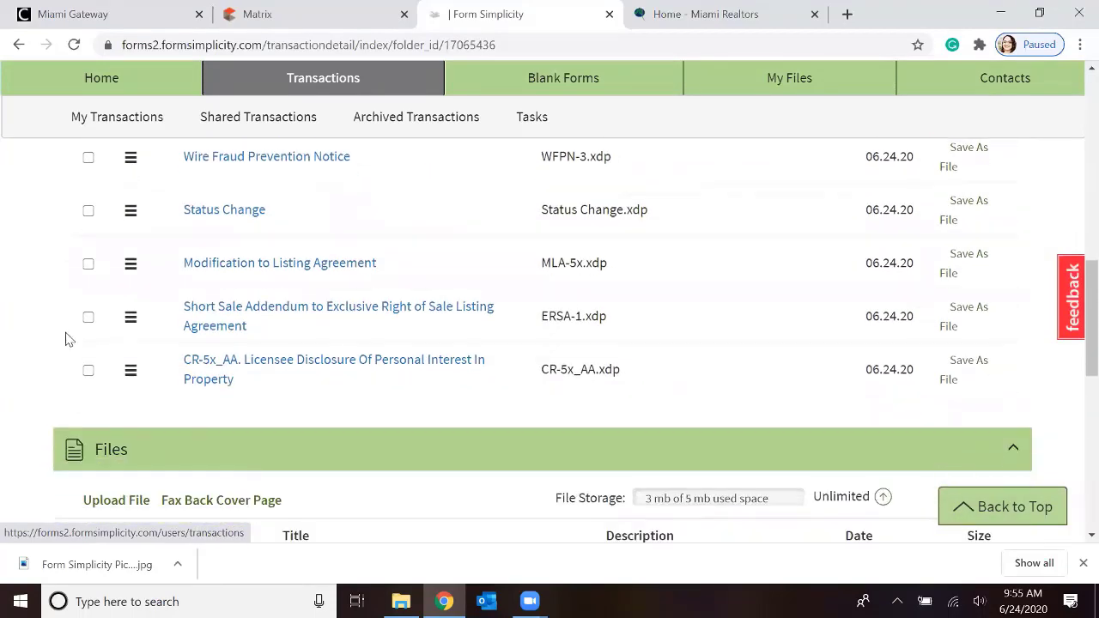
Create a new eSign session for the Exclusive Right of Sale Listing Agreement, Transaction Broker form and open it in eSignOnline
{"action": "scroll", "coordinate": [41, 338], "scroll_direction": "up", "scroll_amount": 4}
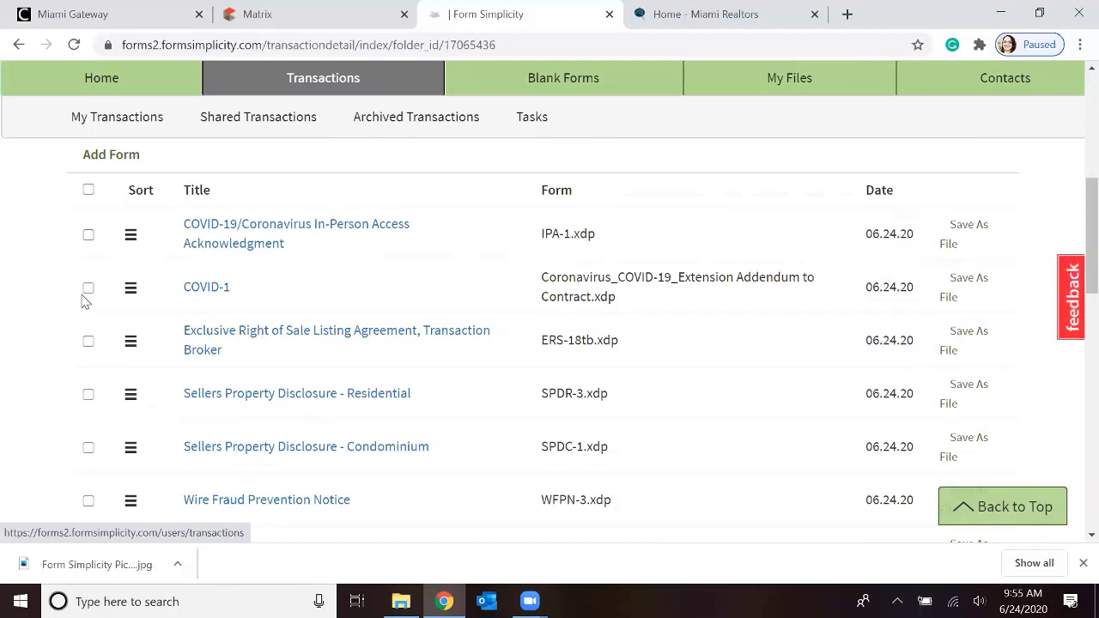
{"action": "left_click", "coordinate": [88, 342]}
{"action": "scroll", "coordinate": [11, 301], "scroll_direction": "up", "scroll_amount": 2}
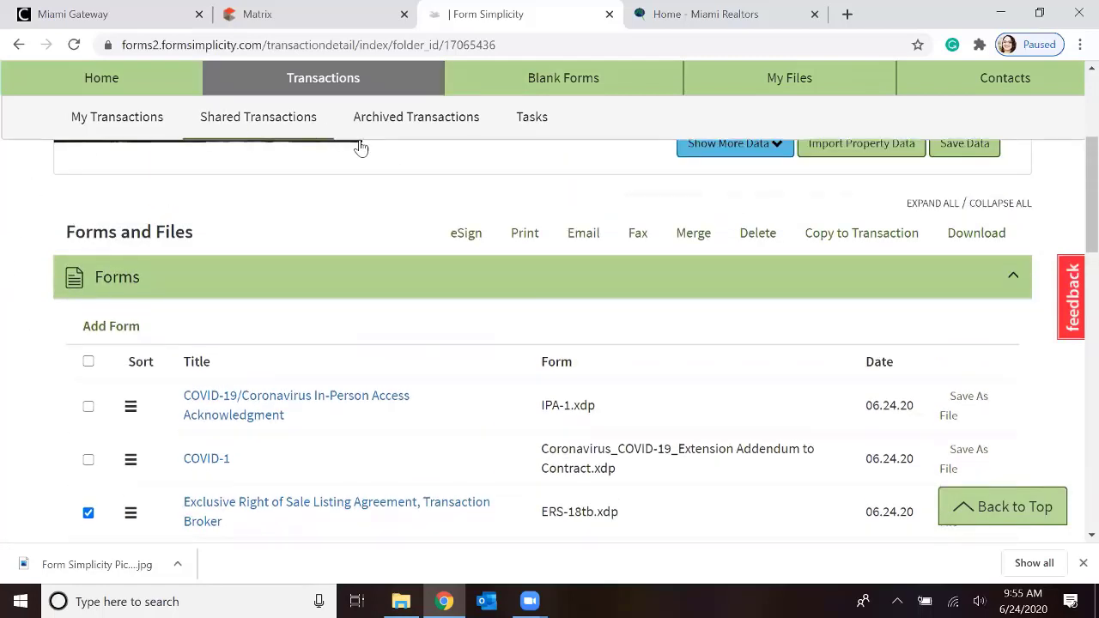
{"action": "left_click", "coordinate": [467, 236]}
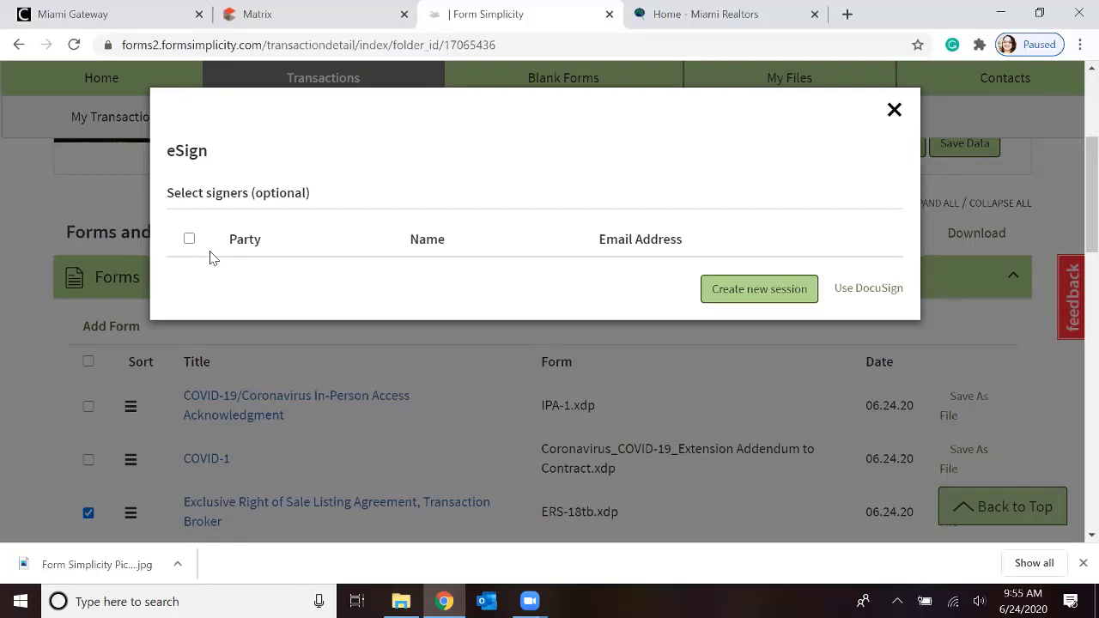
{"action": "left_click", "coordinate": [727, 292]}
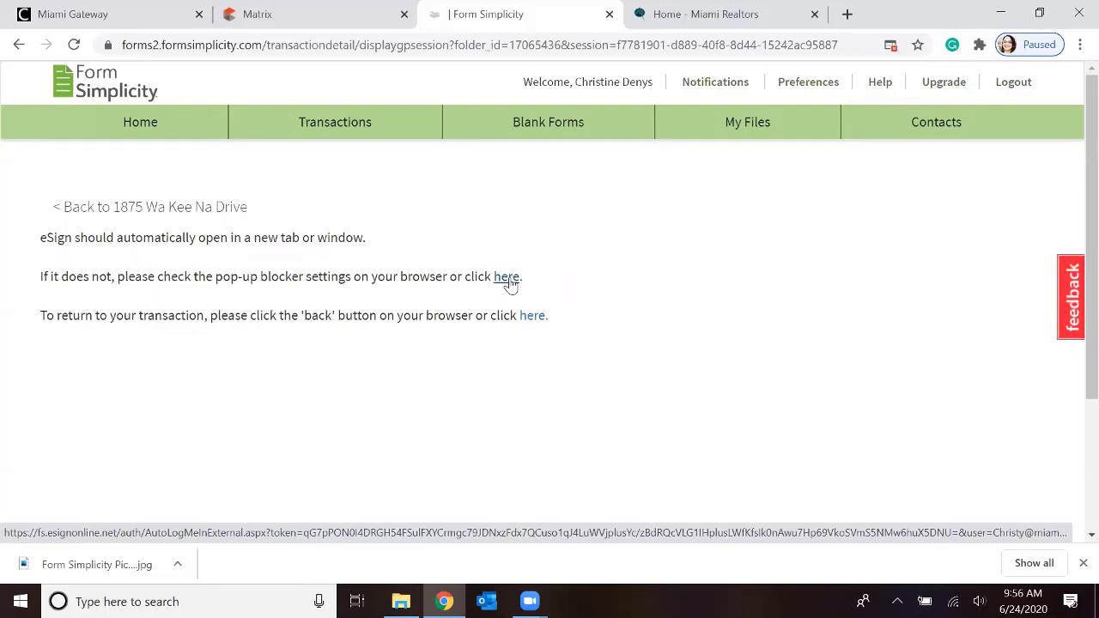
{"action": "left_click", "coordinate": [506, 278]}
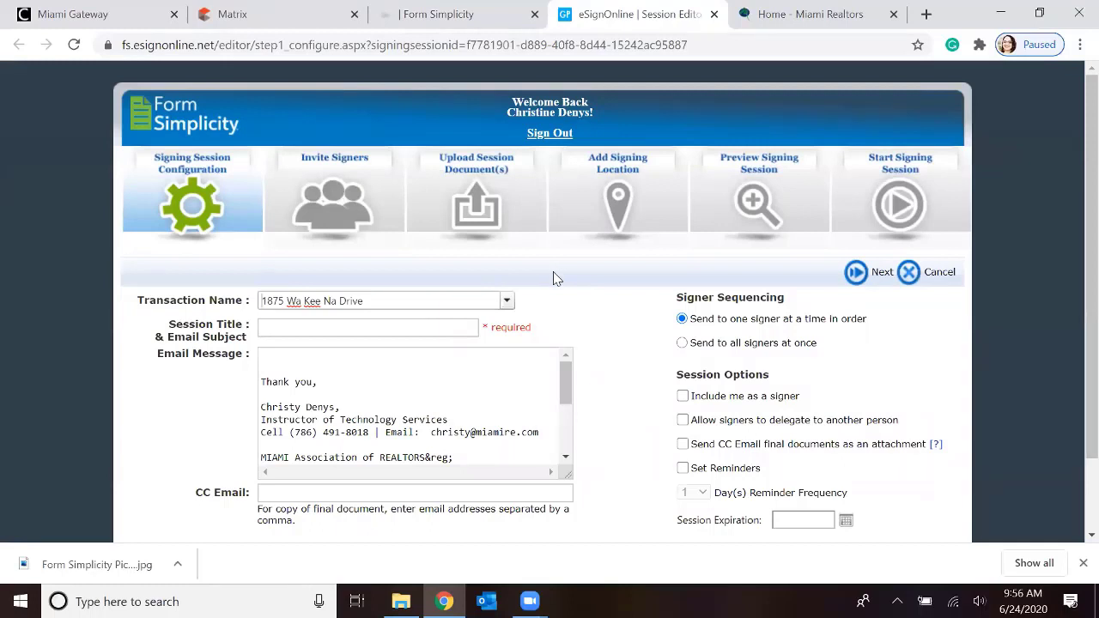
Copy the transaction name into the Session Title & Email Subject field of the signing session
{"action": "scroll", "coordinate": [554, 277], "scroll_direction": "down", "scroll_amount": 1}
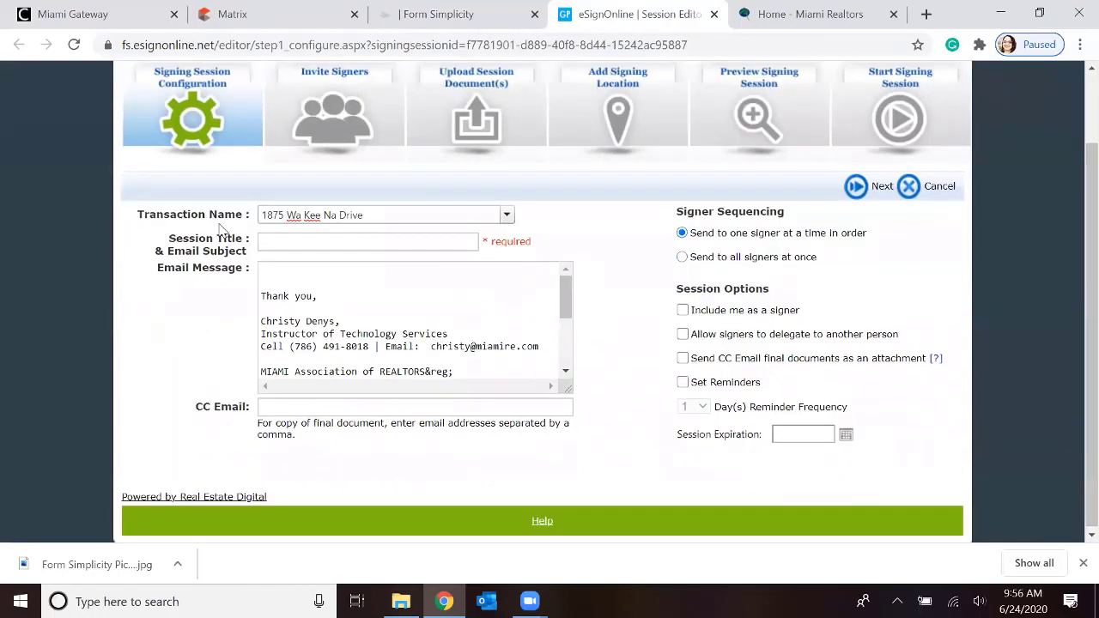
{"action": "left_click_drag", "start_coordinate": [375, 216], "coordinate": [260, 215]}
{"action": "right_click", "coordinate": [315, 218]}
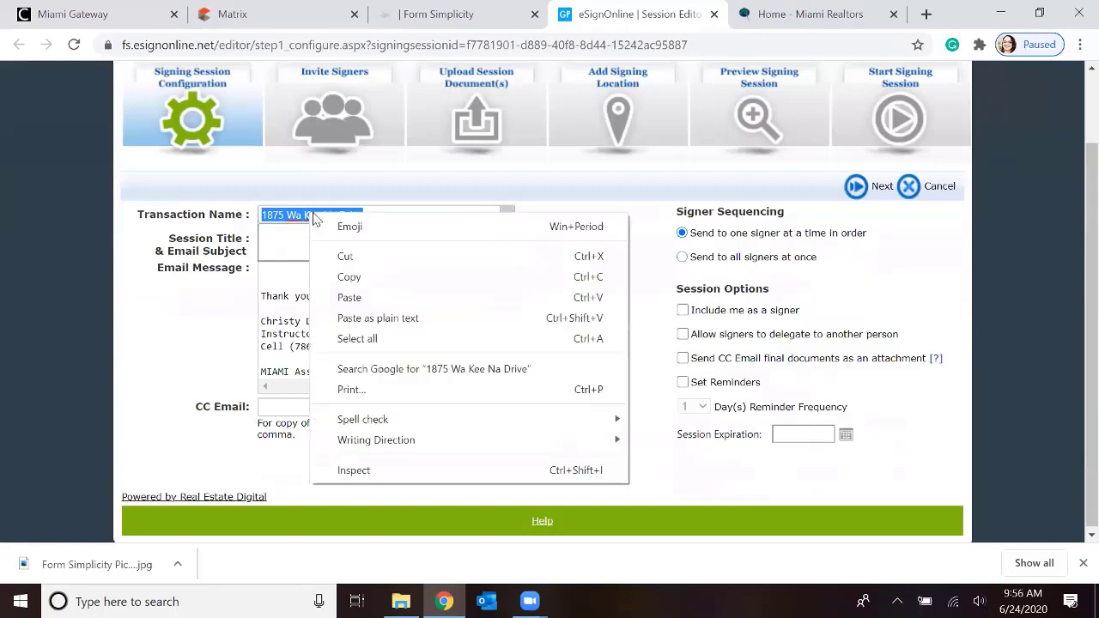
{"action": "left_click", "coordinate": [367, 278]}
{"action": "left_click", "coordinate": [277, 244]}
{"action": "right_click", "coordinate": [276, 245]}
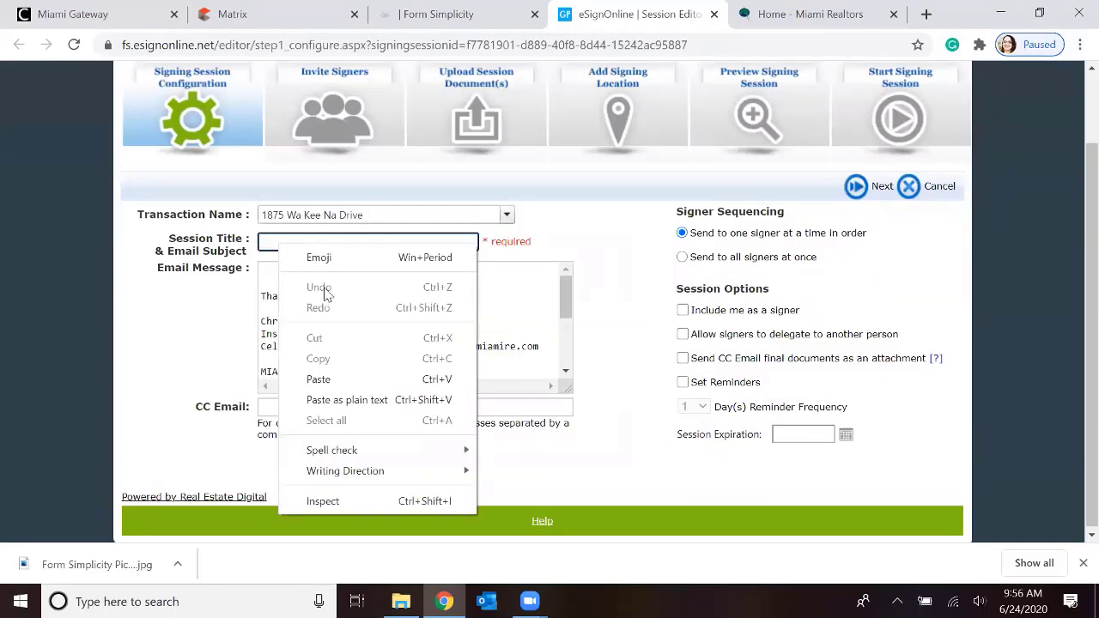
{"action": "left_click", "coordinate": [320, 378]}
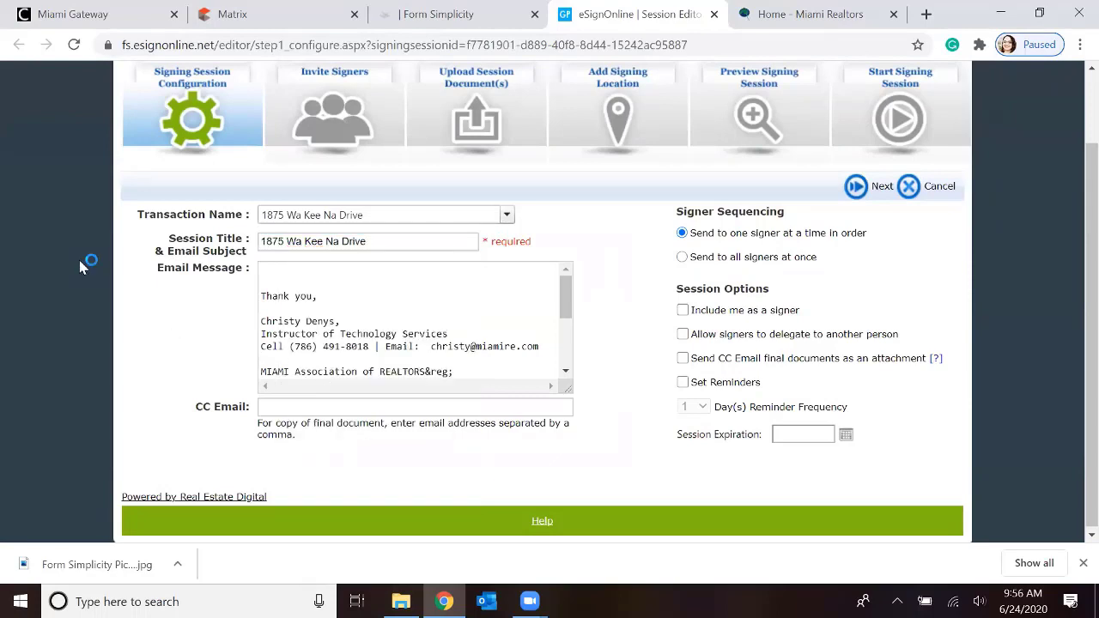
Add "Please click to sign and initial all pages." at the start of the email message and check the signature text below it
{"action": "left_click", "coordinate": [331, 270]}
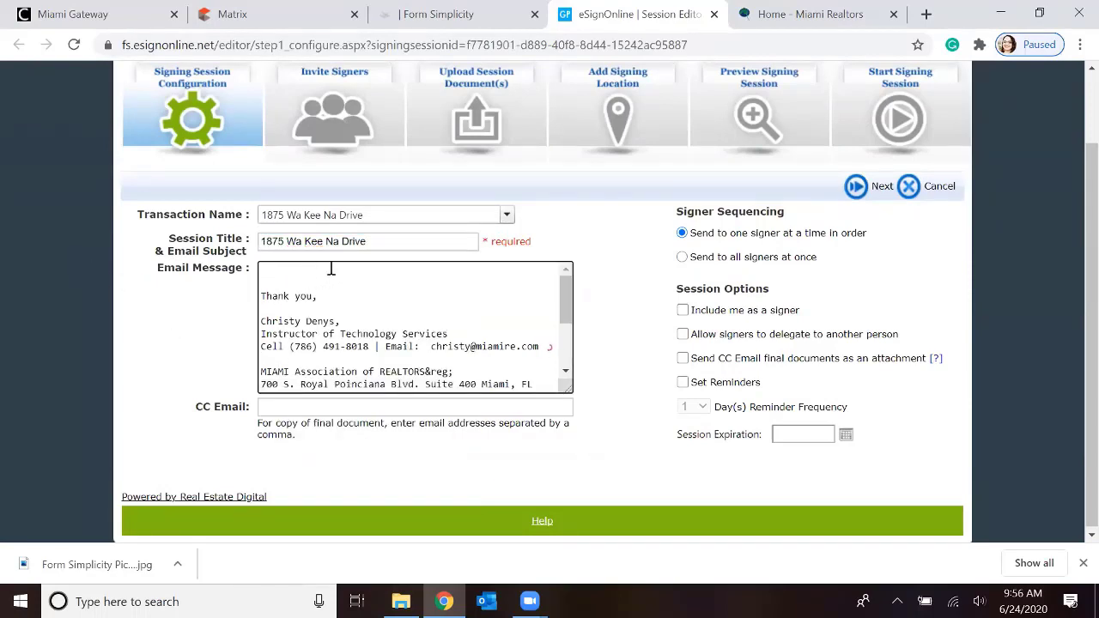
{"action": "type", "text": "Please"}
{"action": "type", "text": "click to sign and initial all pages."}
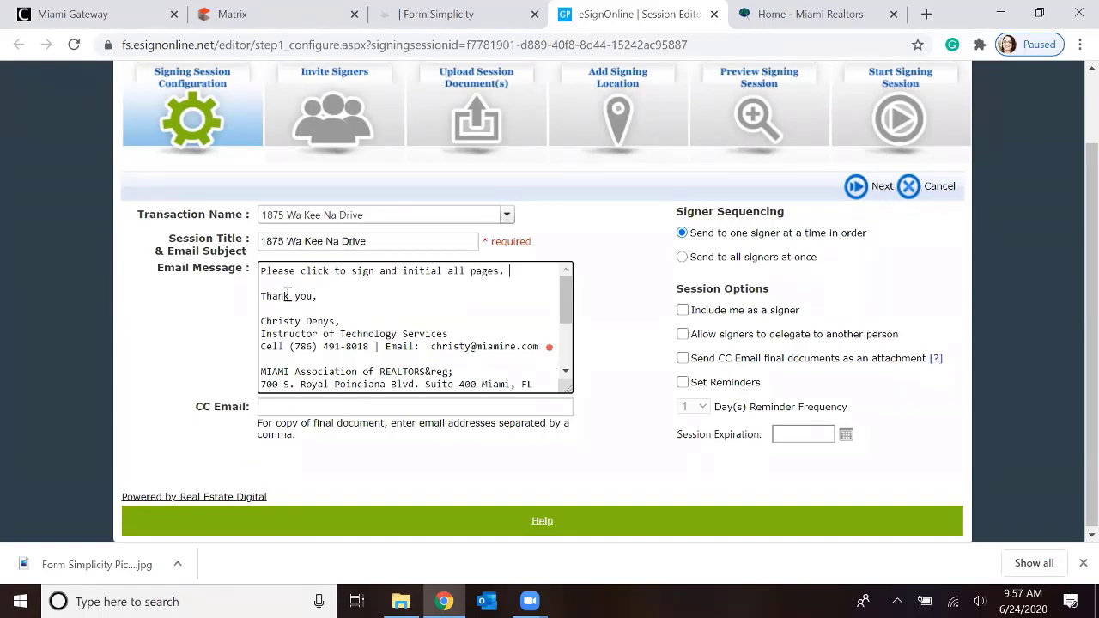
{"action": "scroll", "coordinate": [356, 316], "scroll_direction": "down", "scroll_amount": 2}
{"action": "scroll", "coordinate": [368, 320], "scroll_direction": "down", "scroll_amount": 1}
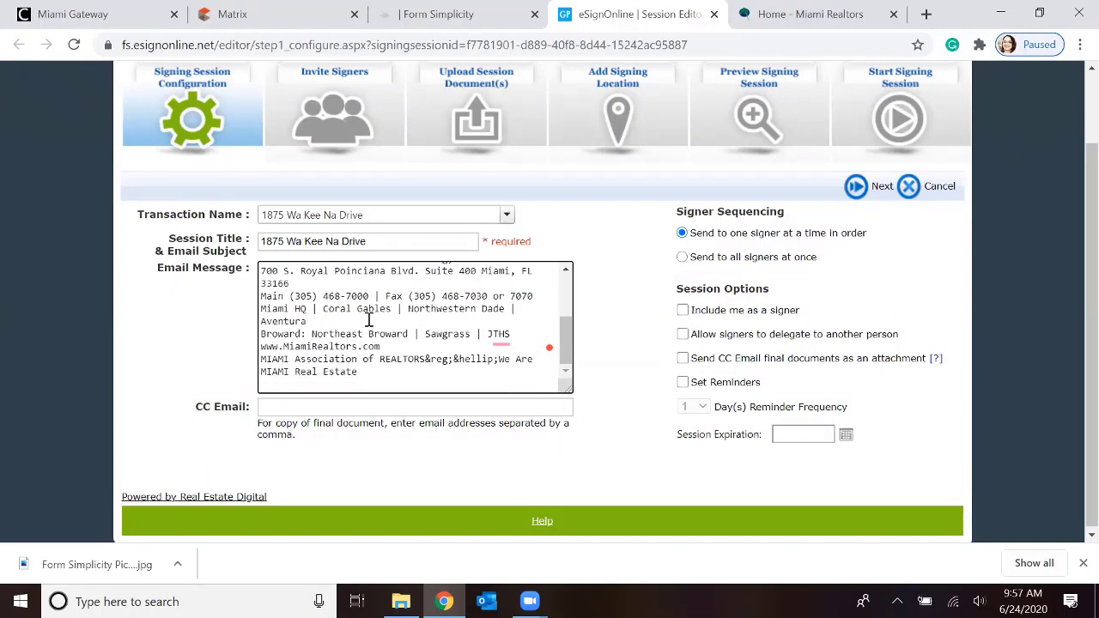
Set the session to send to all signers at once with reminders every 1 day, and proceed to Invite Signers
{"action": "left_click", "coordinate": [308, 409]}
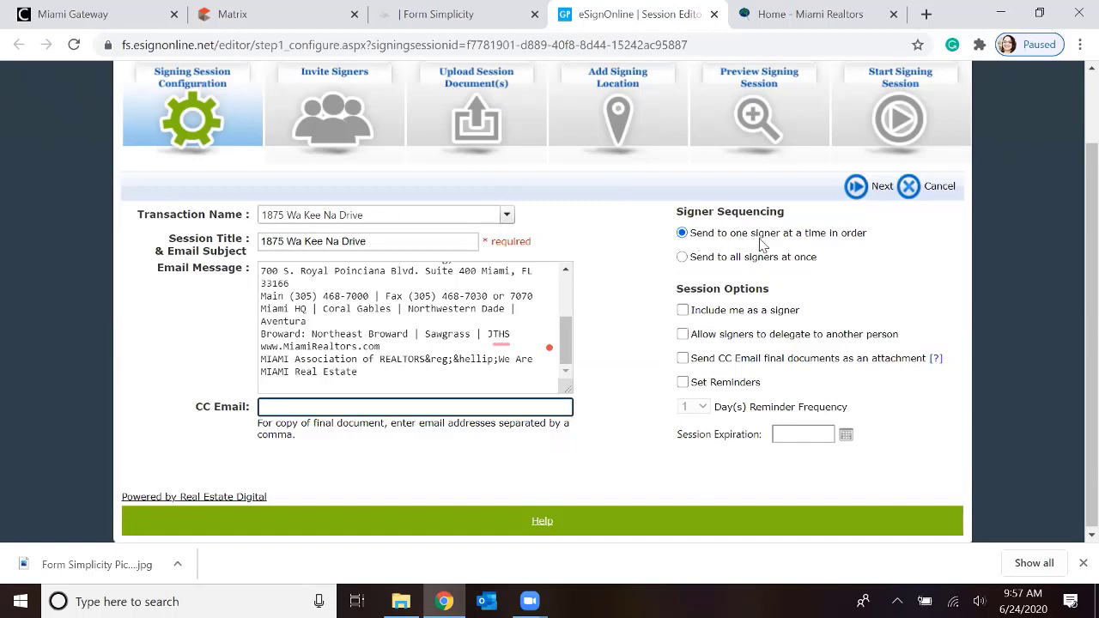
{"action": "left_click", "coordinate": [683, 257]}
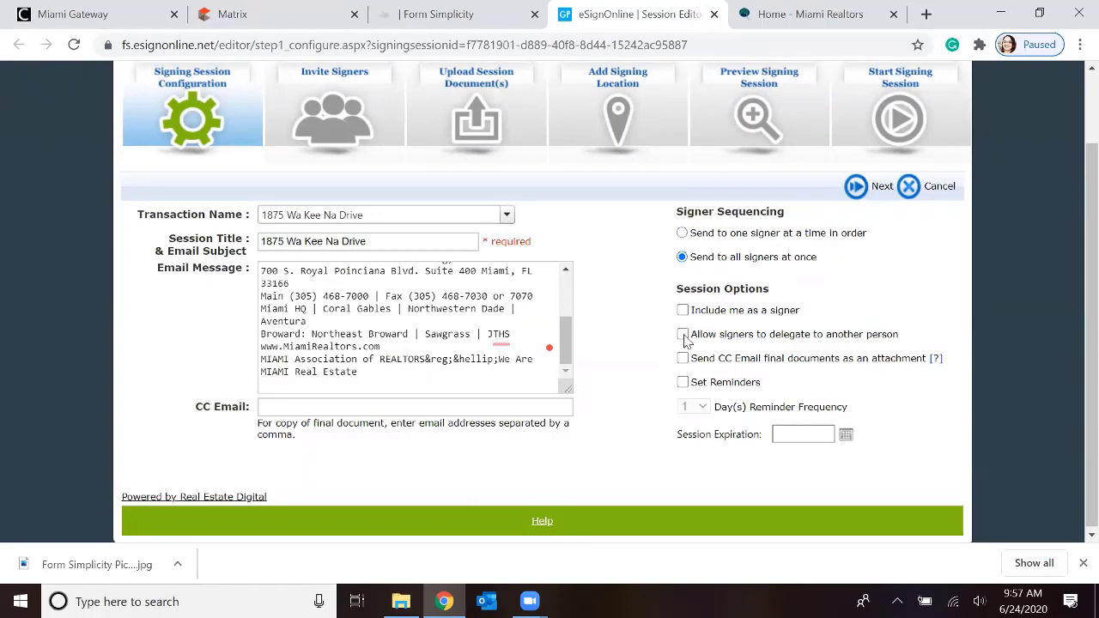
{"action": "left_click", "coordinate": [682, 382]}
{"action": "left_click", "coordinate": [702, 408]}
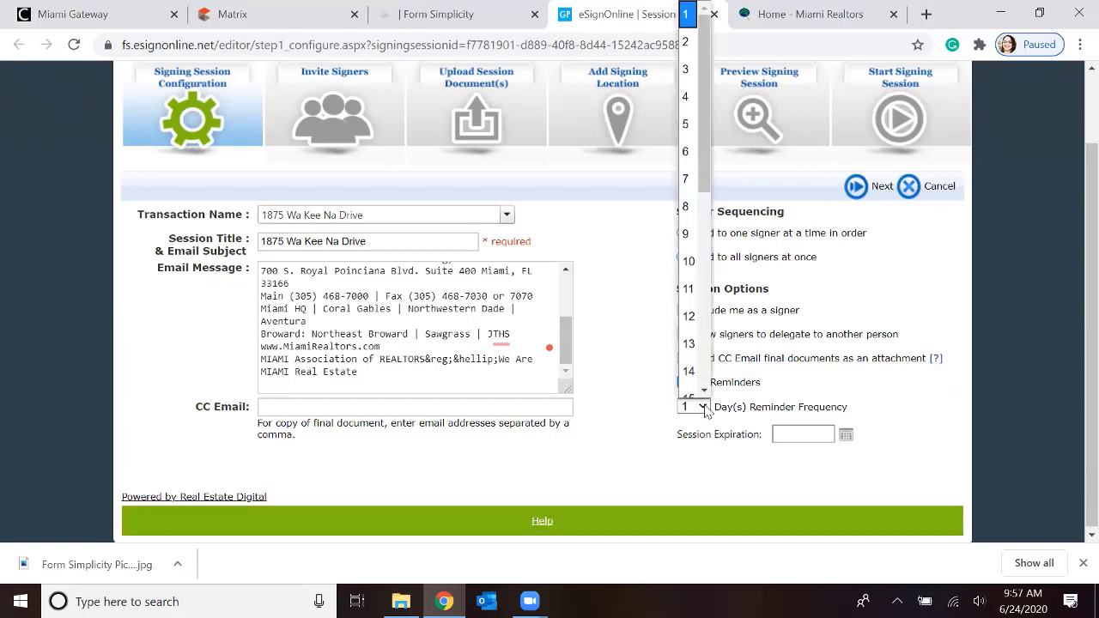
{"action": "left_click", "coordinate": [692, 17]}
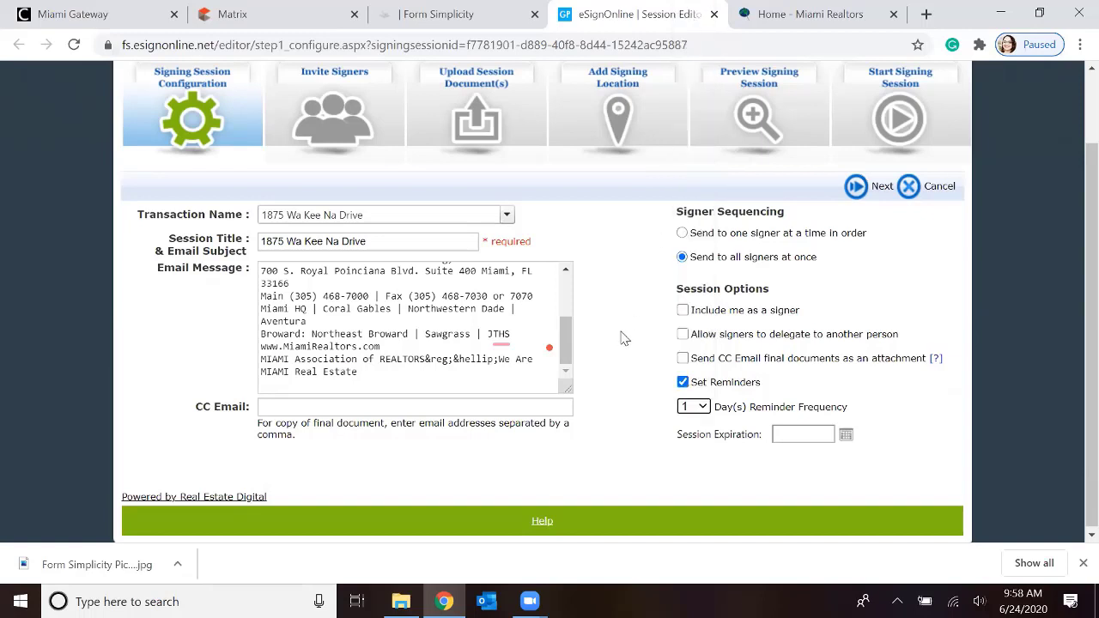
{"action": "scroll", "coordinate": [624, 283], "scroll_direction": "up", "scroll_amount": 2}
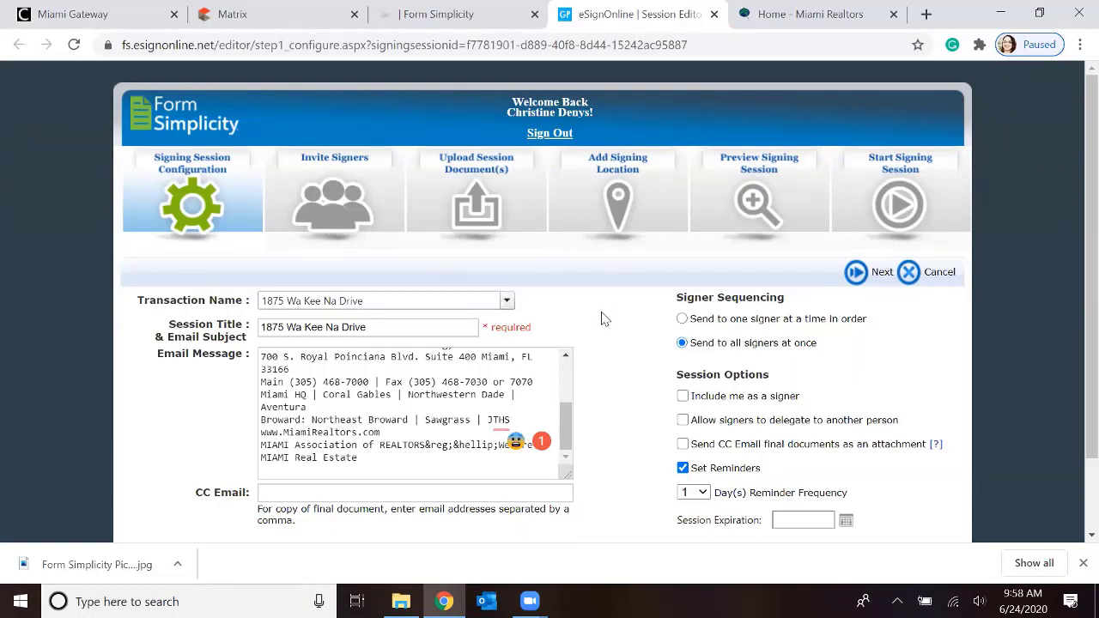
{"action": "left_click", "coordinate": [307, 326]}
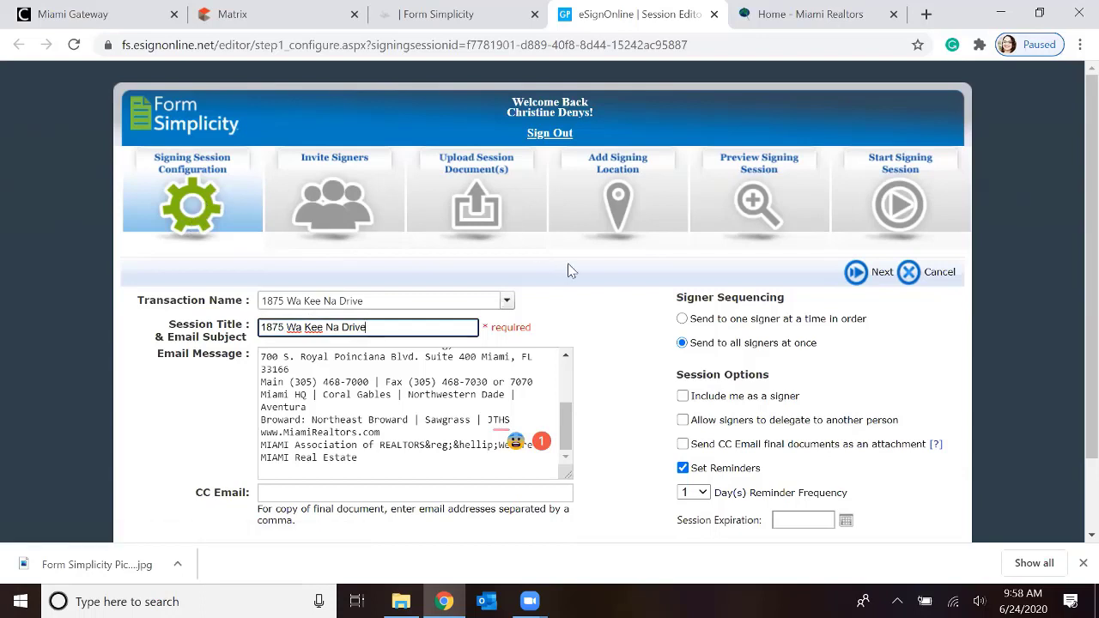
{"action": "left_click", "coordinate": [856, 273]}
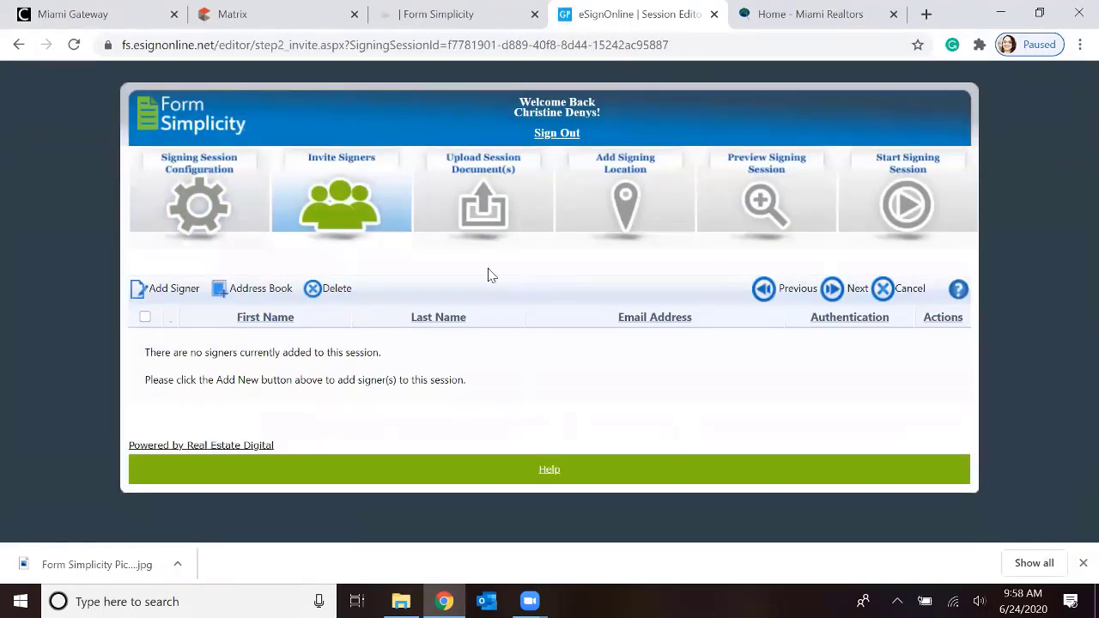
Start a new signer entry and fill in the signer's first name, last name and e-mail address
{"action": "left_click", "coordinate": [171, 292]}
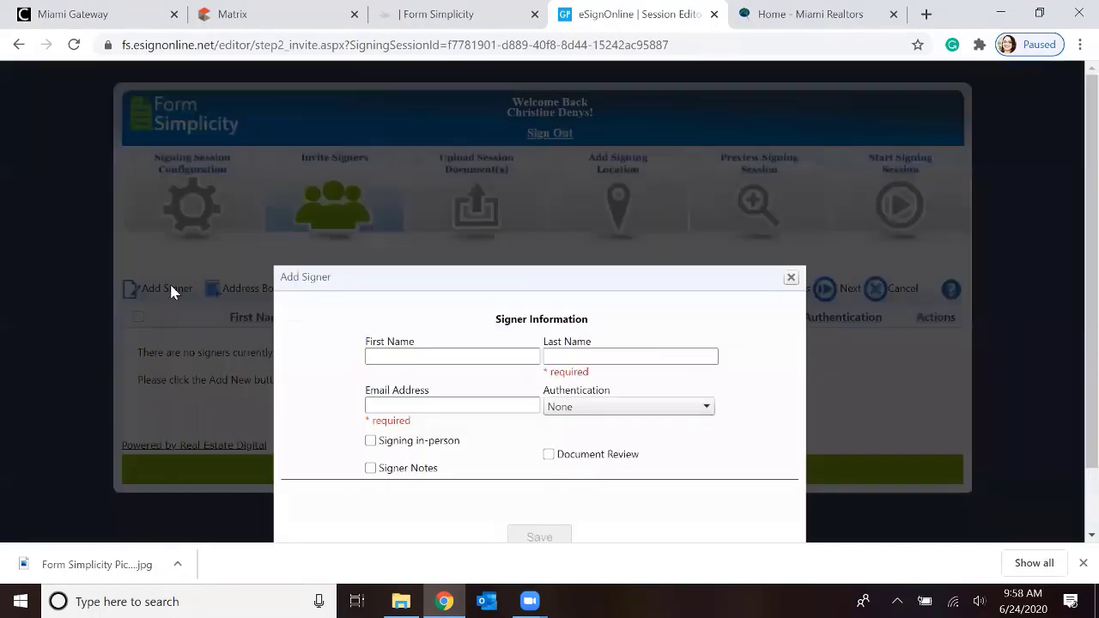
{"action": "left_click", "coordinate": [393, 355]}
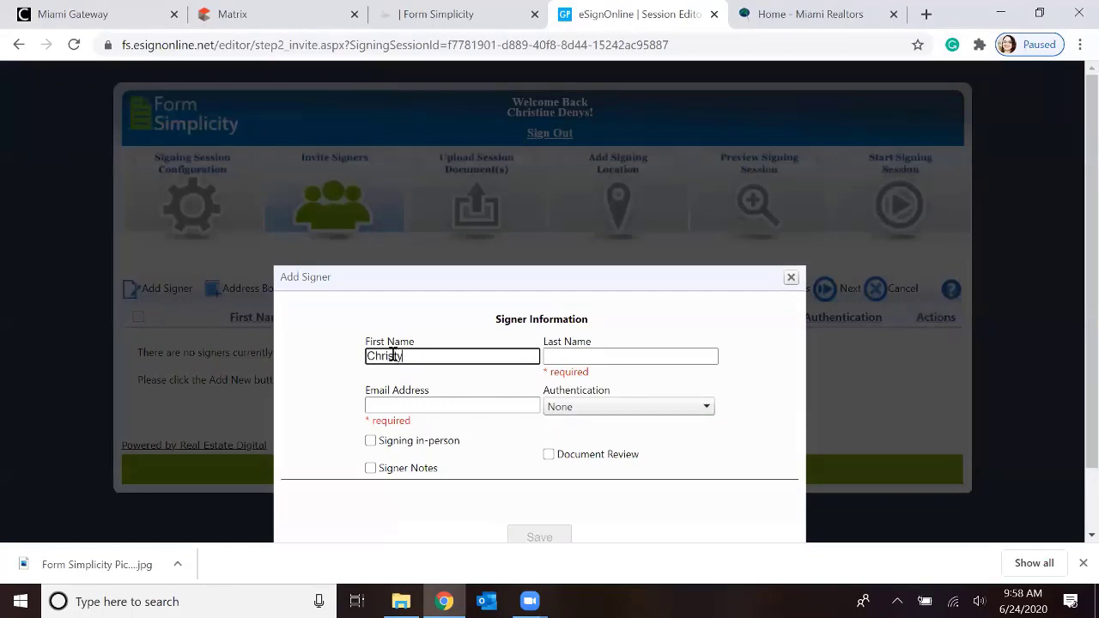
{"action": "left_click", "coordinate": [561, 356]}
{"action": "type", "text": "Denys"}
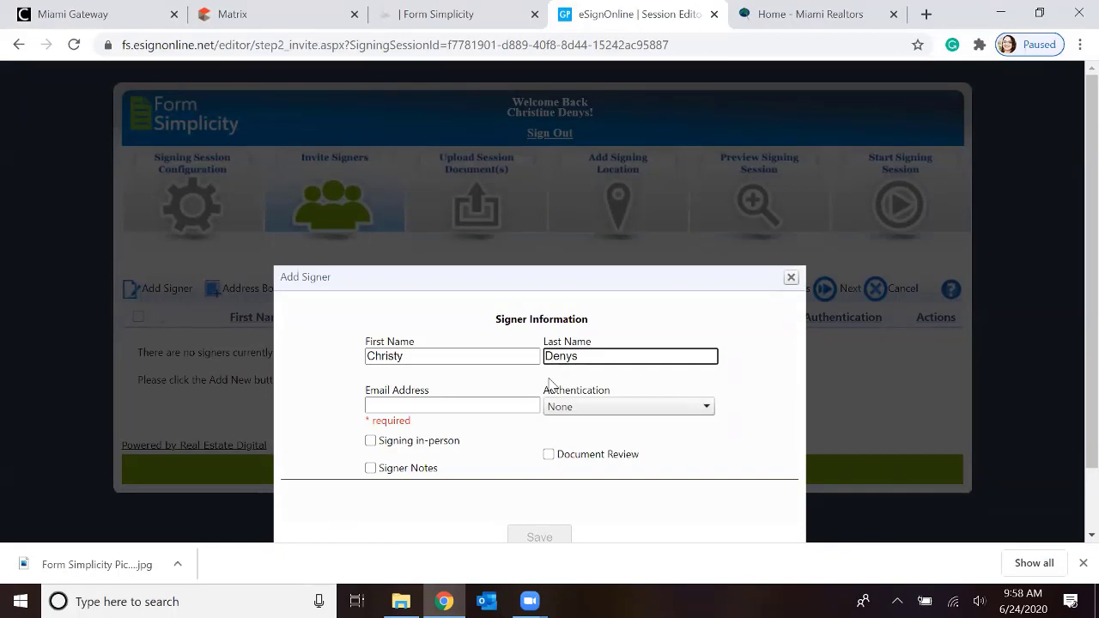
{"action": "left_click", "coordinate": [419, 410]}
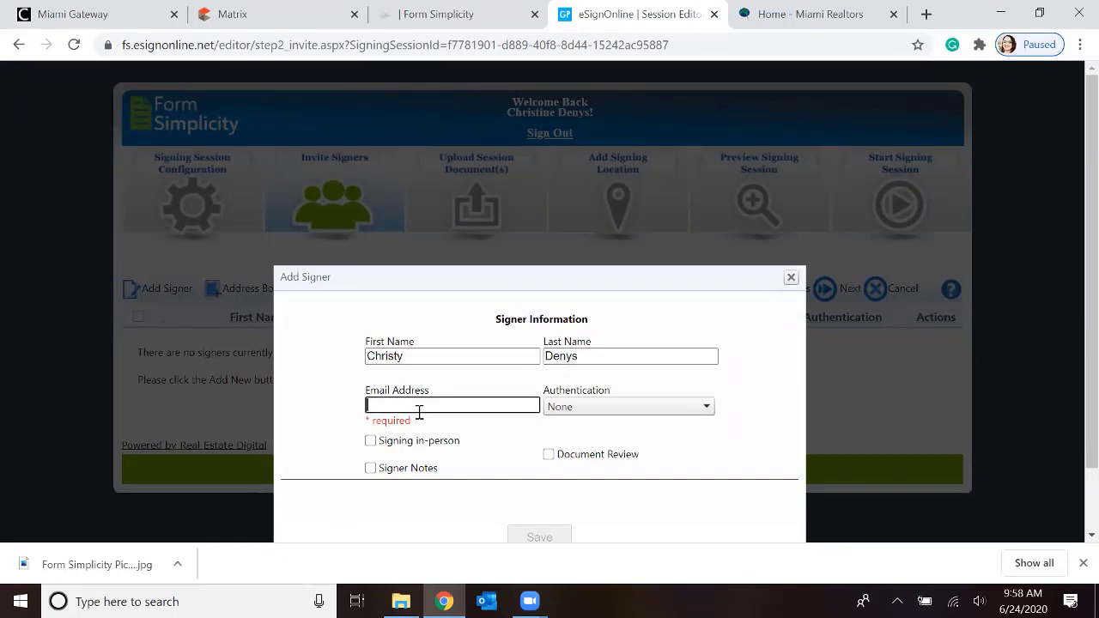
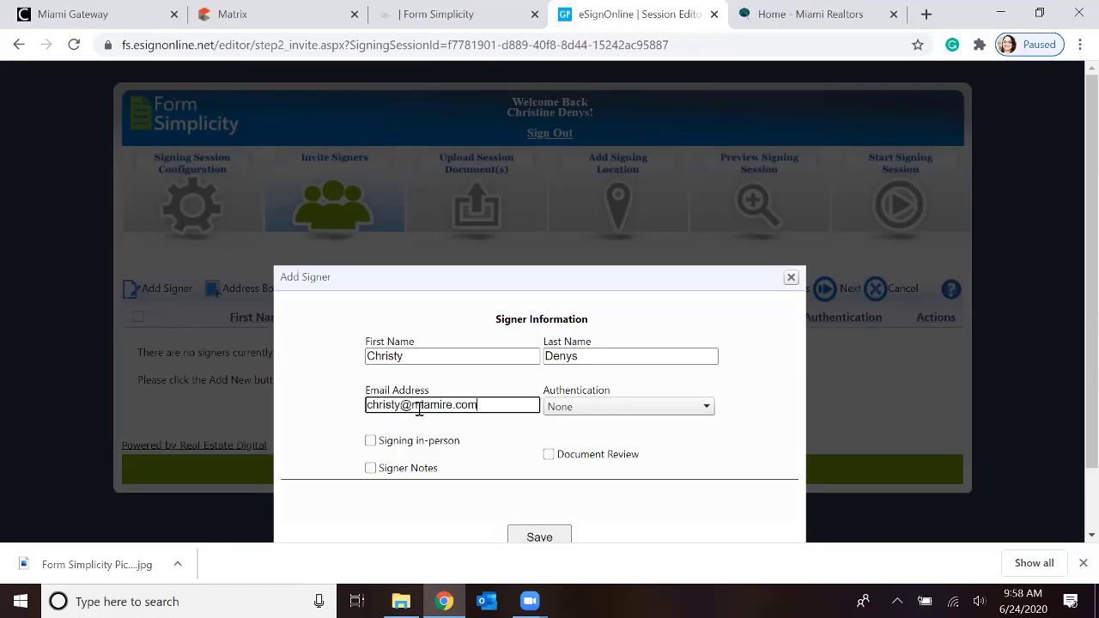
{"action": "left_click", "coordinate": [732, 383]}
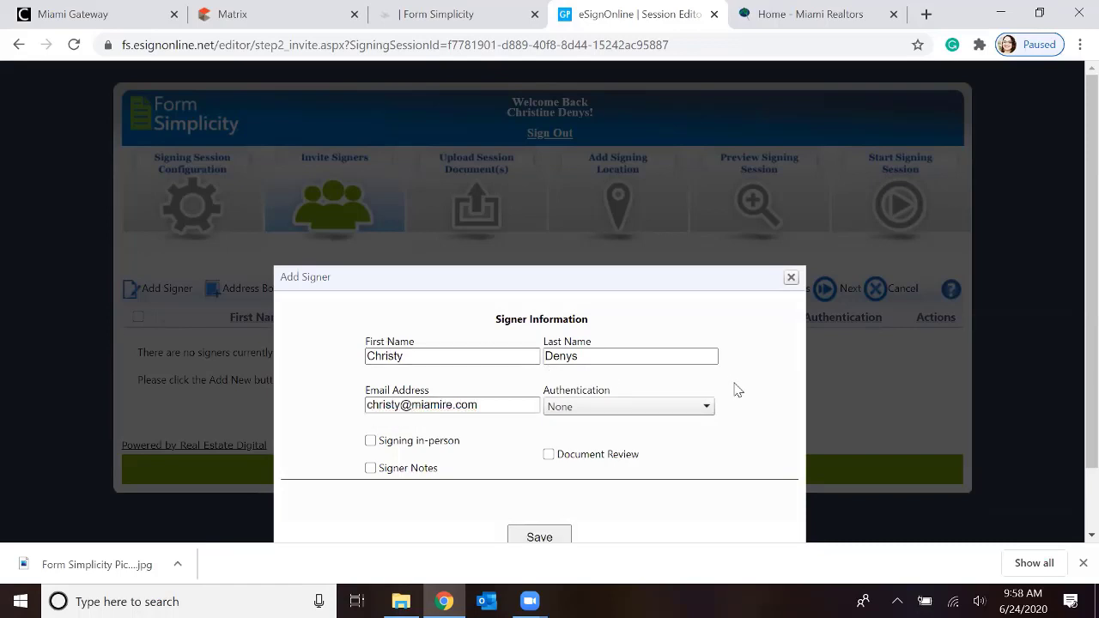
Check the authentication options, leave authentication at None, save the signer, and continue with that signer selected
{"action": "scroll", "coordinate": [734, 389], "scroll_direction": "down", "scroll_amount": 1}
{"action": "left_click", "coordinate": [706, 334]}
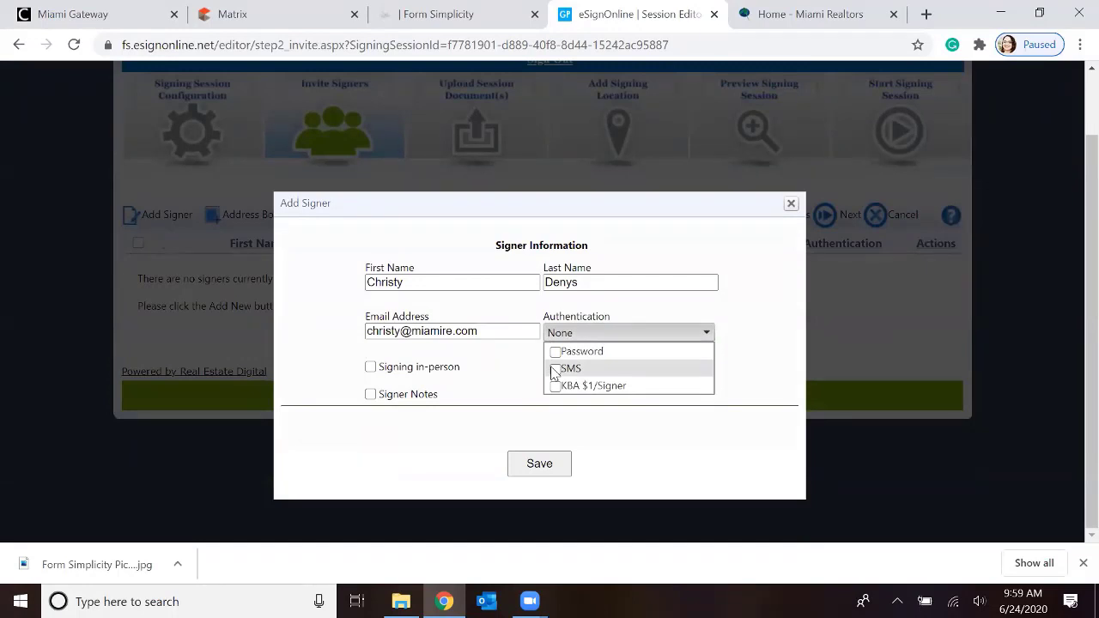
{"action": "scroll", "coordinate": [369, 410], "scroll_direction": "up", "scroll_amount": 1}
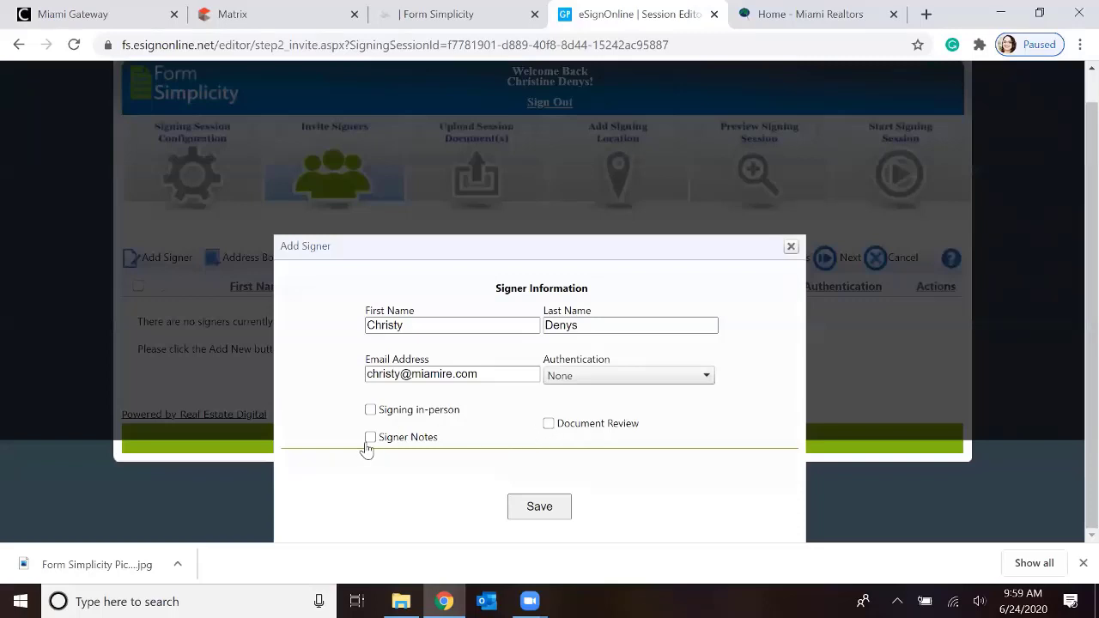
{"action": "left_click", "coordinate": [540, 508]}
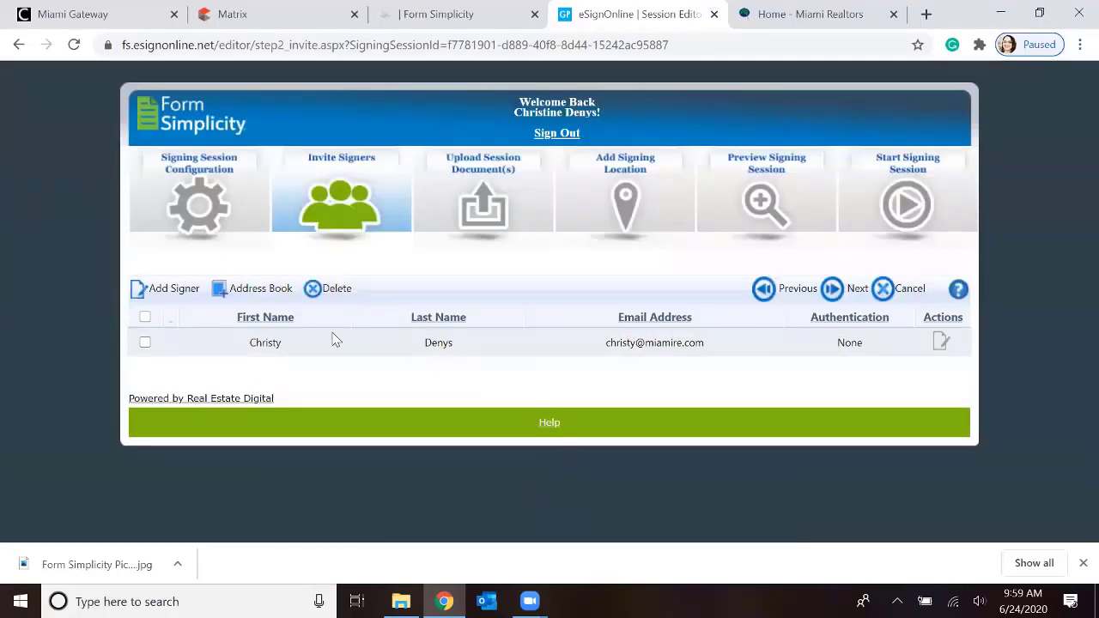
{"action": "left_click", "coordinate": [145, 342]}
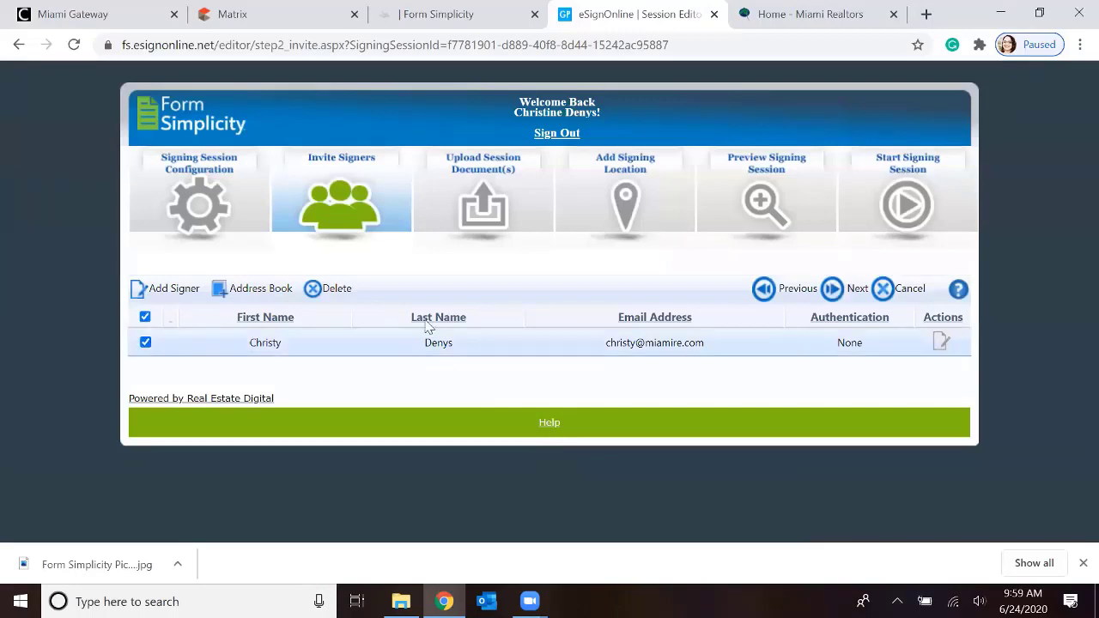
{"action": "left_click", "coordinate": [831, 288]}
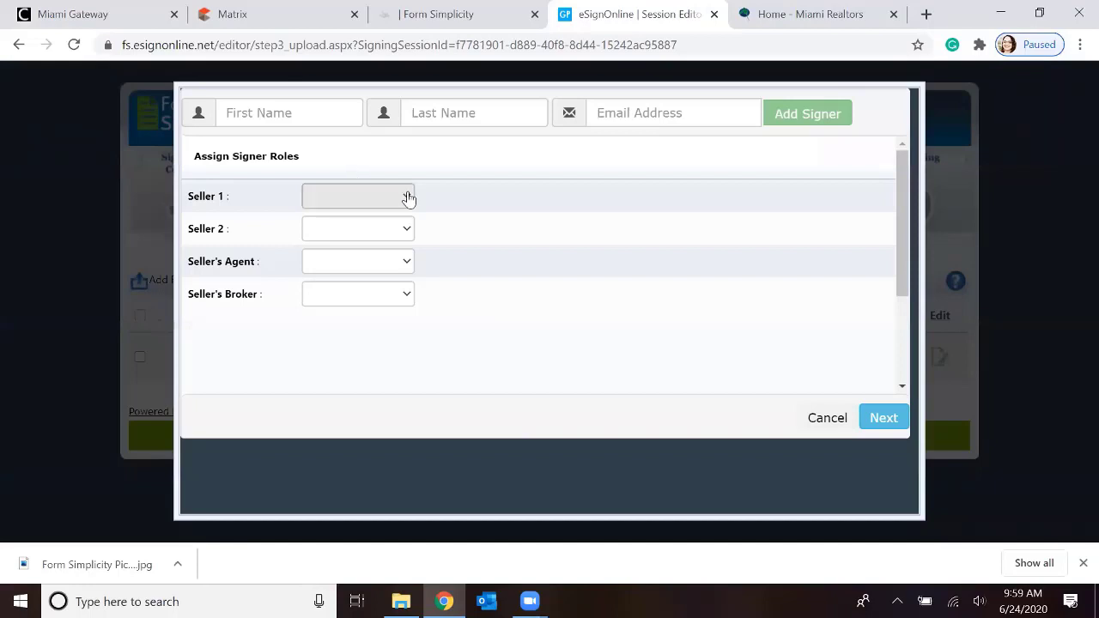
Assign the added signer to the Seller 1 role and continue past the uploaded document to Add Signing Location
{"action": "left_click", "coordinate": [408, 198]}
{"action": "left_click", "coordinate": [408, 198]}
{"action": "left_click", "coordinate": [408, 265]}
{"action": "left_click", "coordinate": [409, 267]}
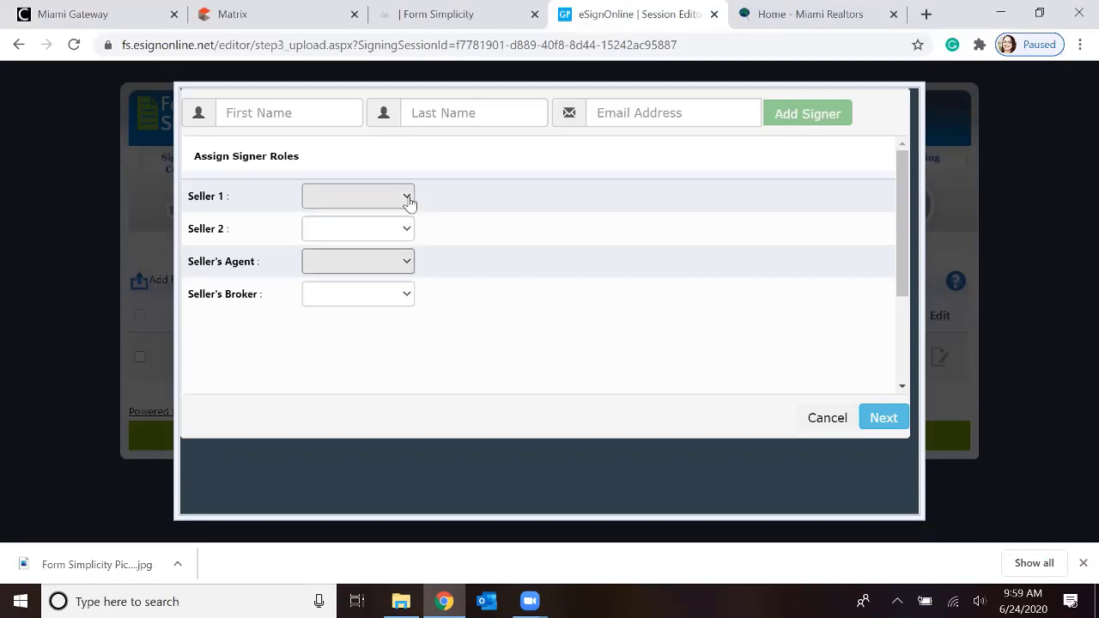
{"action": "left_click", "coordinate": [408, 197]}
{"action": "left_click", "coordinate": [375, 256]}
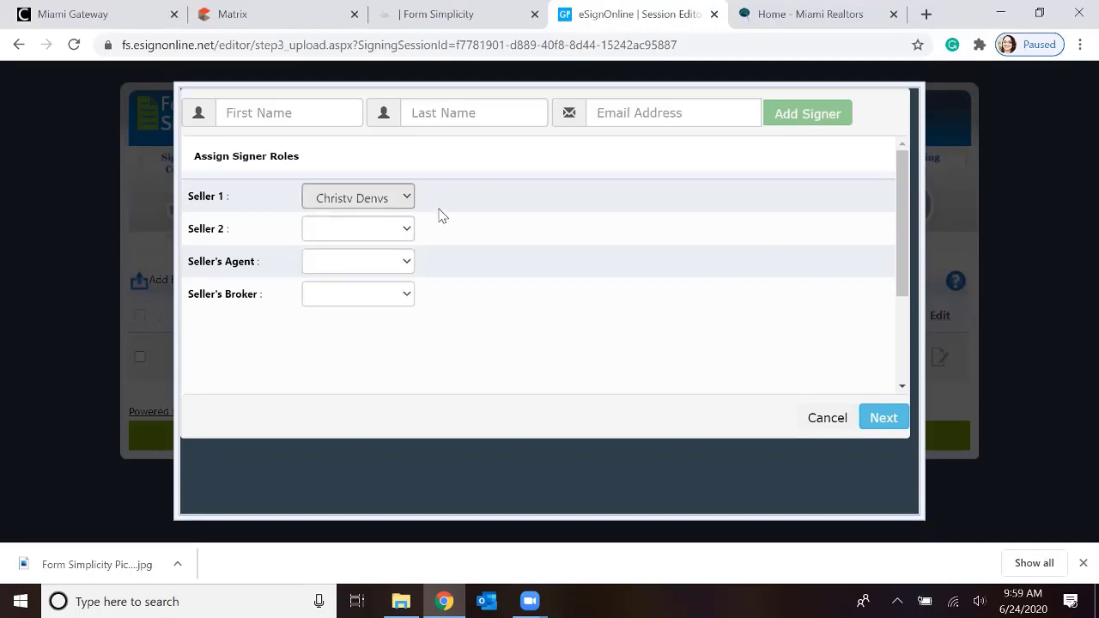
{"action": "left_click", "coordinate": [881, 418]}
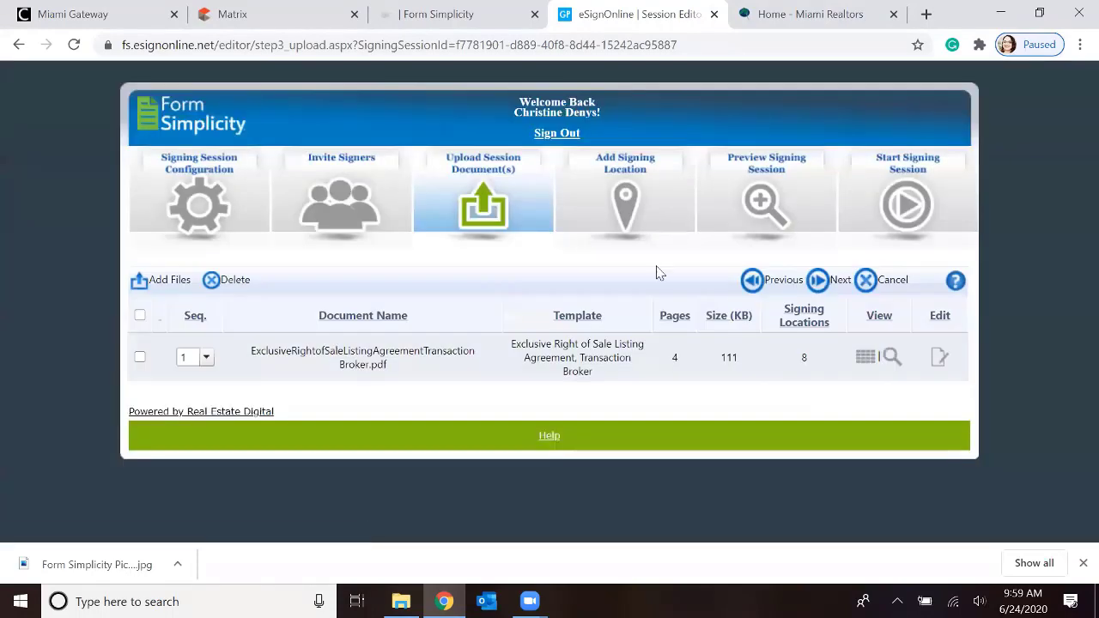
{"action": "left_click", "coordinate": [833, 284]}
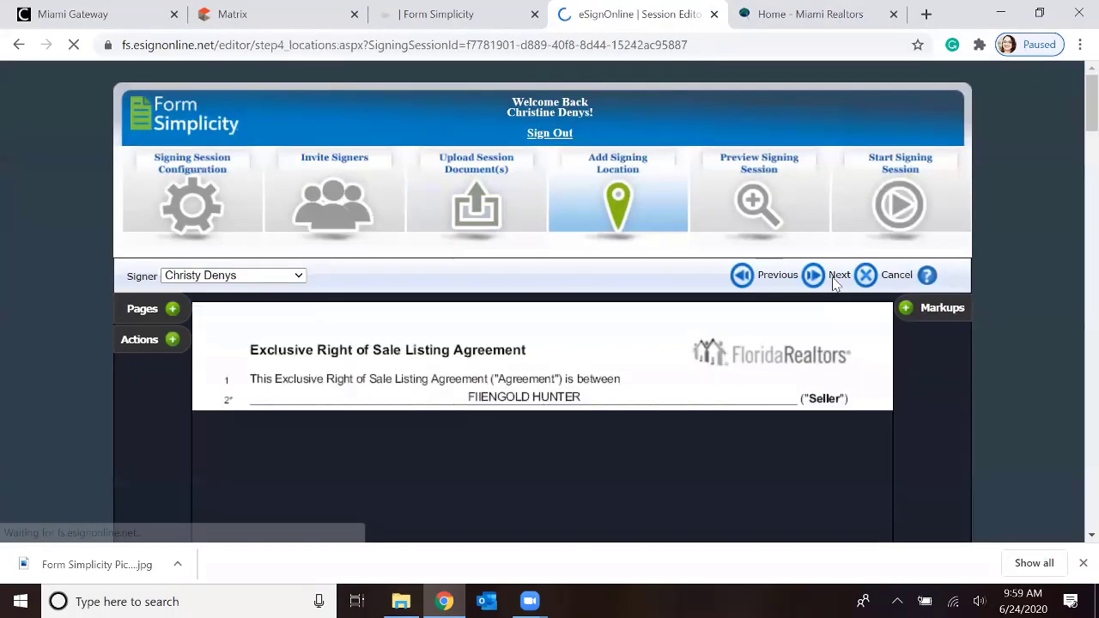
Look through all four pages of the listing agreement to examine the pre-placed initials fields for the seller
{"action": "scroll", "coordinate": [563, 378], "scroll_direction": "down", "scroll_amount": 1}
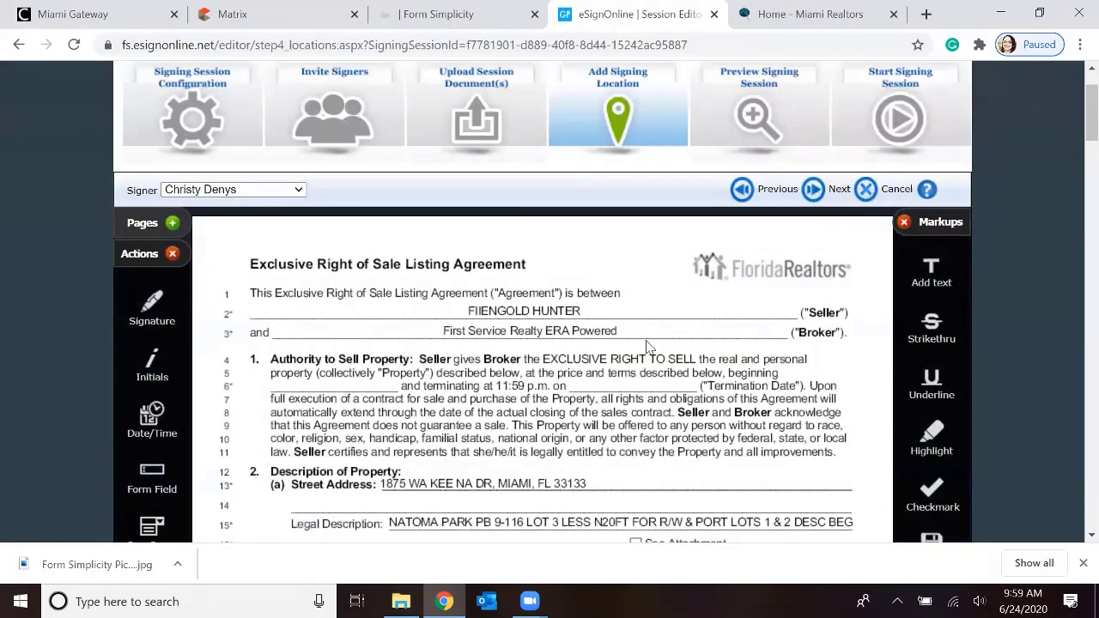
{"action": "scroll", "coordinate": [649, 346], "scroll_direction": "down", "scroll_amount": 1}
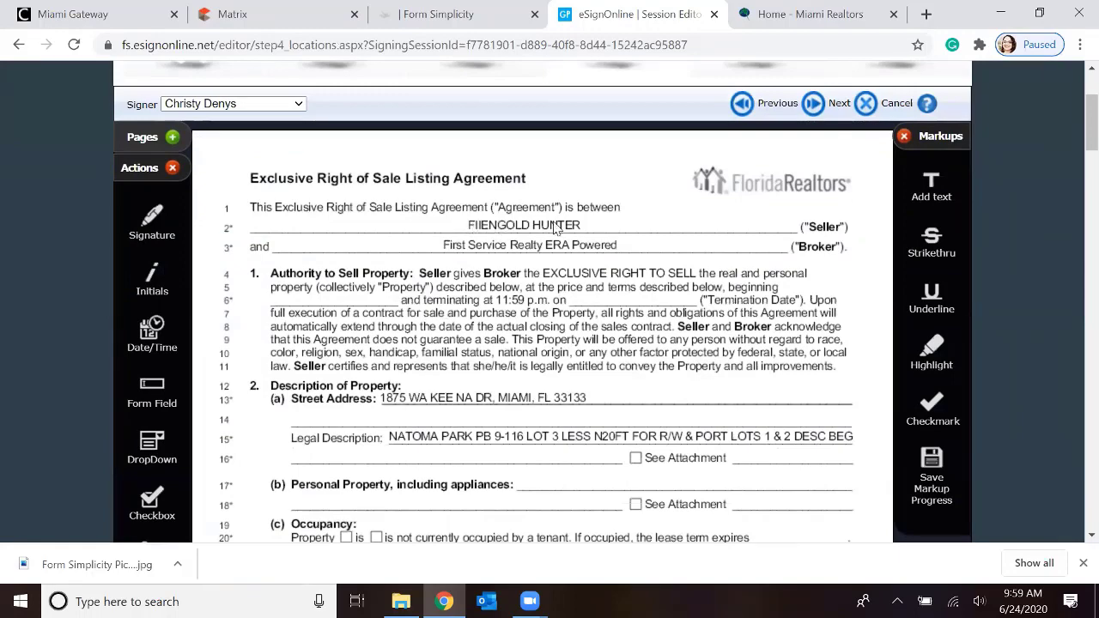
{"action": "scroll", "coordinate": [559, 228], "scroll_direction": "down", "scroll_amount": 1}
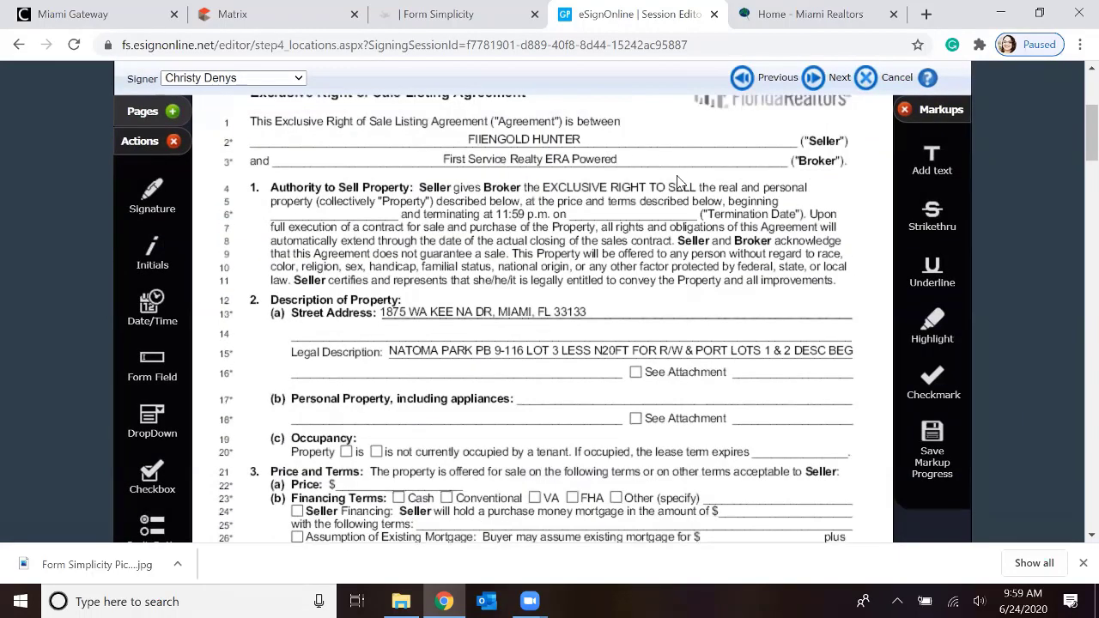
{"action": "scroll", "coordinate": [678, 182], "scroll_direction": "down", "scroll_amount": 1}
{"action": "scroll", "coordinate": [678, 182], "scroll_direction": "up", "scroll_amount": 1}
{"action": "scroll", "coordinate": [540, 256], "scroll_direction": "down", "scroll_amount": 1}
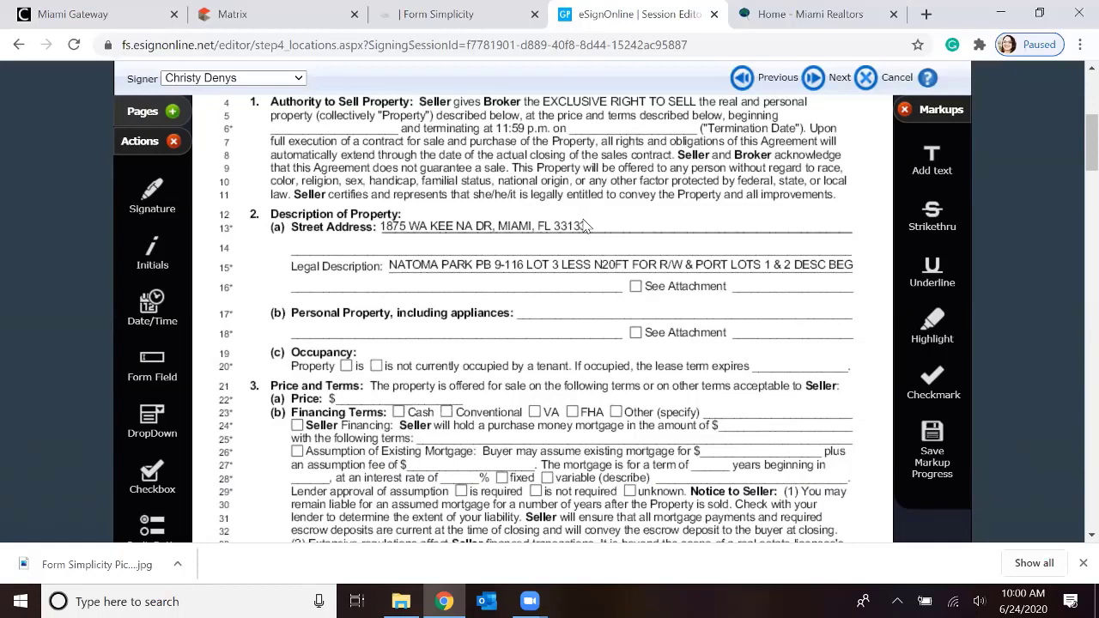
{"action": "scroll", "coordinate": [584, 225], "scroll_direction": "down", "scroll_amount": 5}
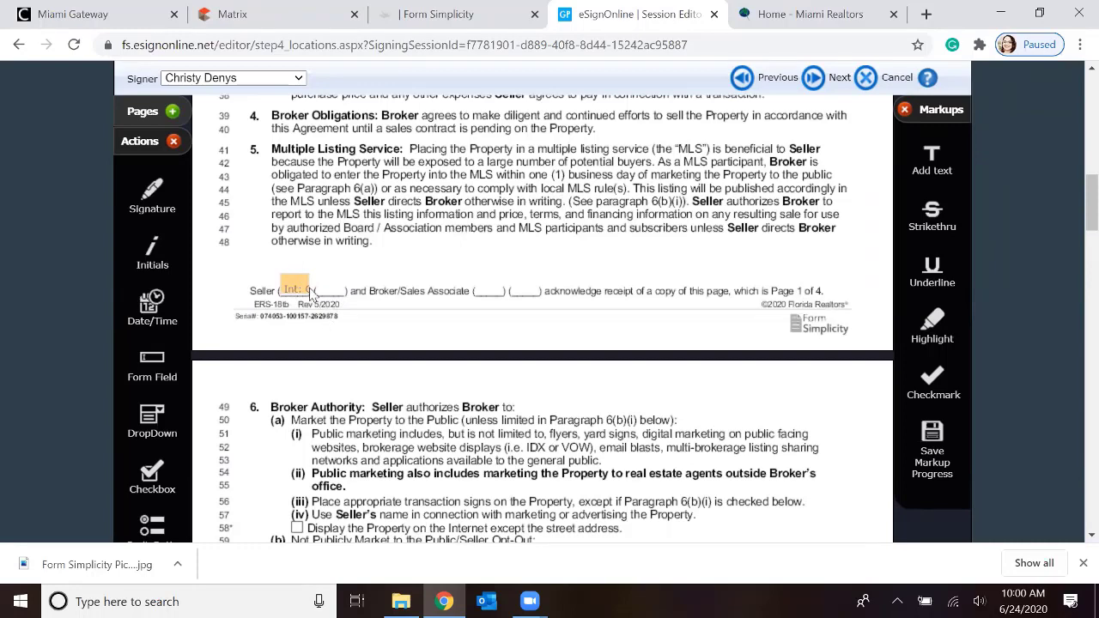
{"action": "scroll", "coordinate": [327, 320], "scroll_direction": "down", "scroll_amount": 3}
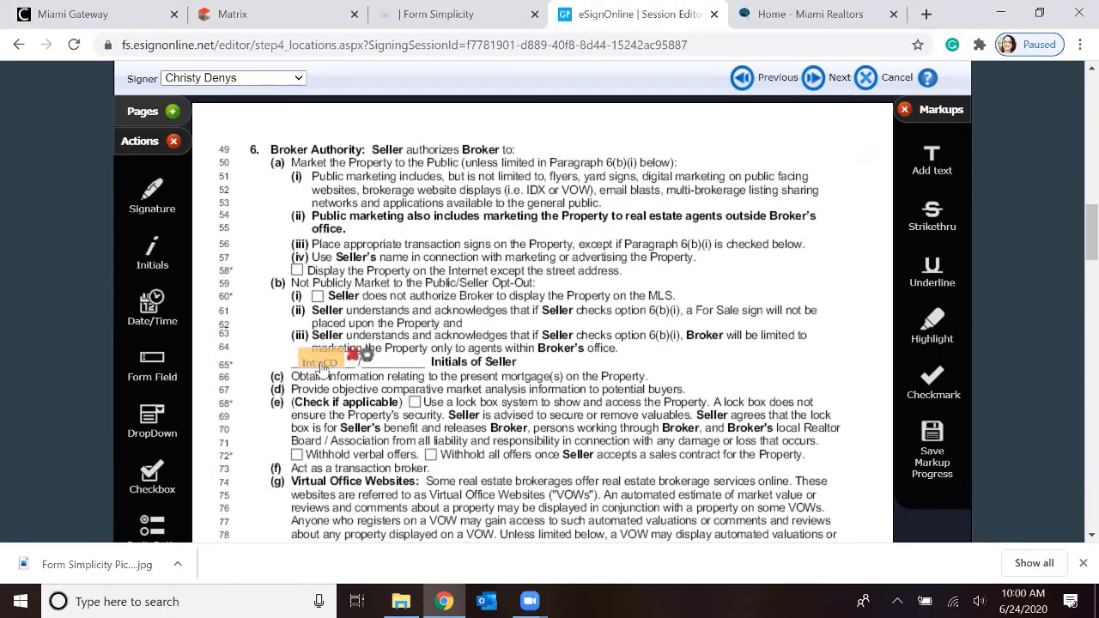
{"action": "scroll", "coordinate": [462, 311], "scroll_direction": "down", "scroll_amount": 2}
{"action": "scroll", "coordinate": [462, 311], "scroll_direction": "down", "scroll_amount": 10}
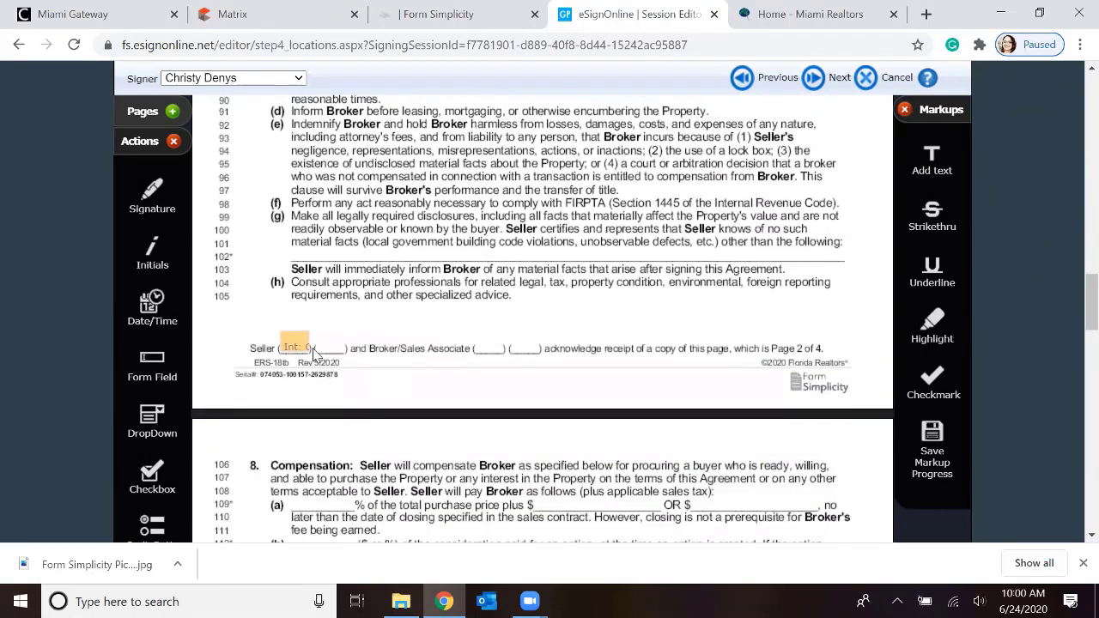
{"action": "scroll", "coordinate": [449, 317], "scroll_direction": "down", "scroll_amount": 2}
{"action": "scroll", "coordinate": [448, 317], "scroll_direction": "down", "scroll_amount": 10}
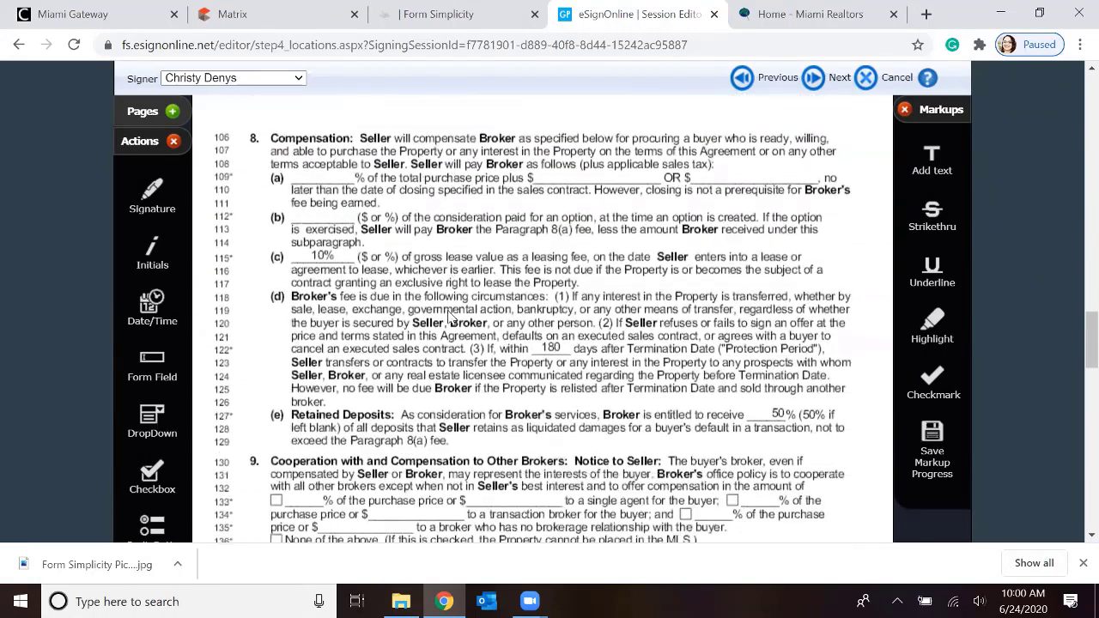
{"action": "scroll", "coordinate": [448, 317], "scroll_direction": "down", "scroll_amount": 2}
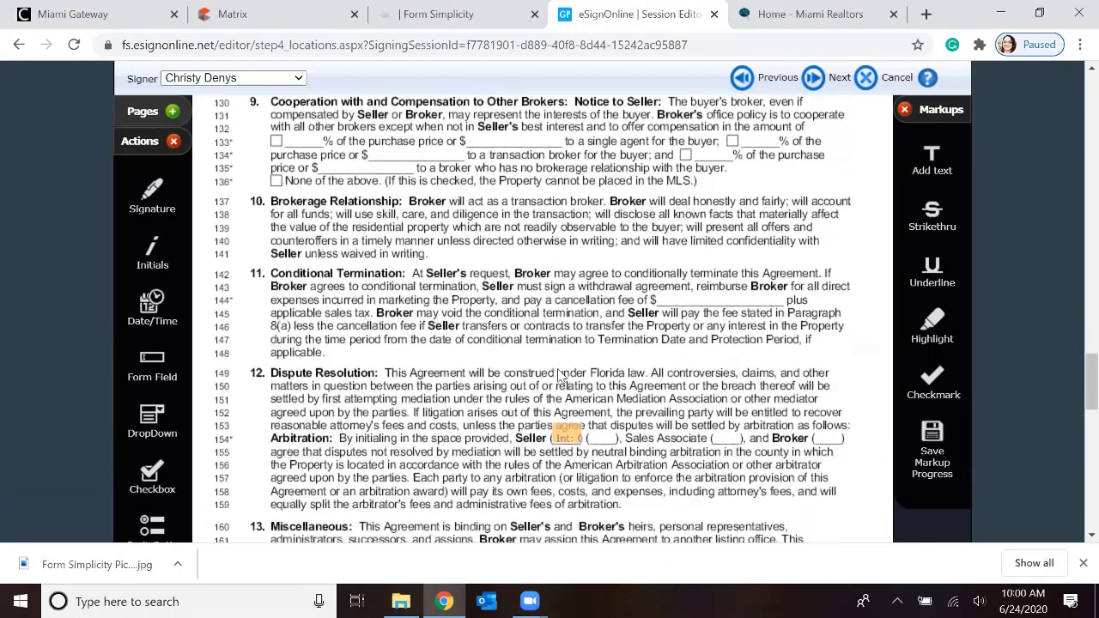
{"action": "scroll", "coordinate": [480, 375], "scroll_direction": "down", "scroll_amount": 4}
{"action": "scroll", "coordinate": [479, 374], "scroll_direction": "down", "scroll_amount": 2}
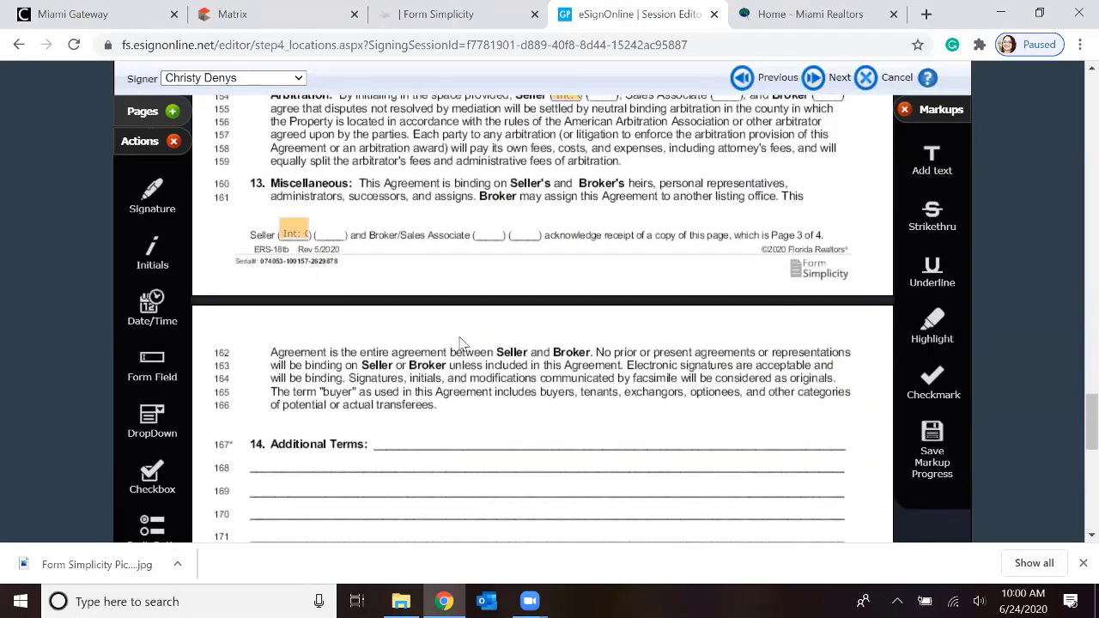
{"action": "scroll", "coordinate": [462, 245], "scroll_direction": "down", "scroll_amount": 3}
{"action": "scroll", "coordinate": [461, 245], "scroll_direction": "down", "scroll_amount": 1}
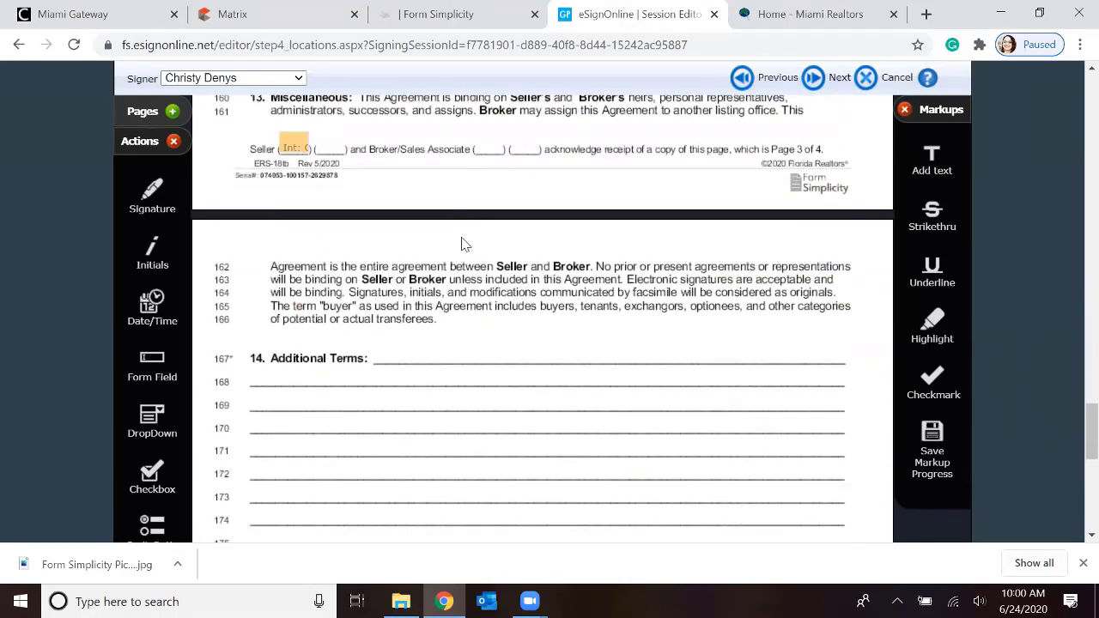
{"action": "scroll", "coordinate": [466, 233], "scroll_direction": "down", "scroll_amount": 1}
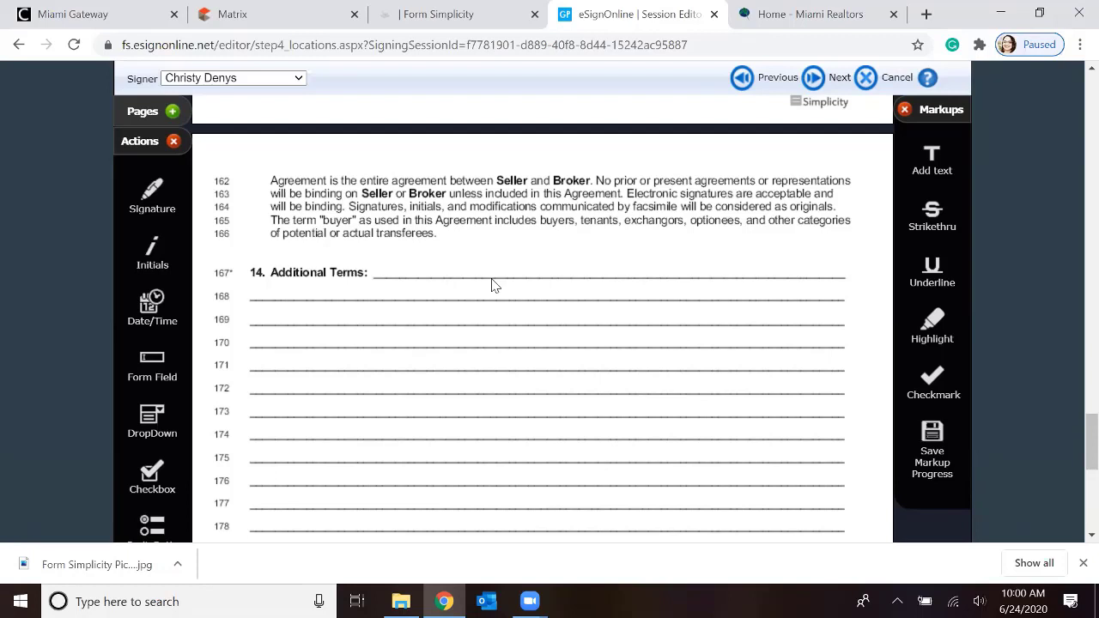
{"action": "scroll", "coordinate": [494, 286], "scroll_direction": "up", "scroll_amount": 15}
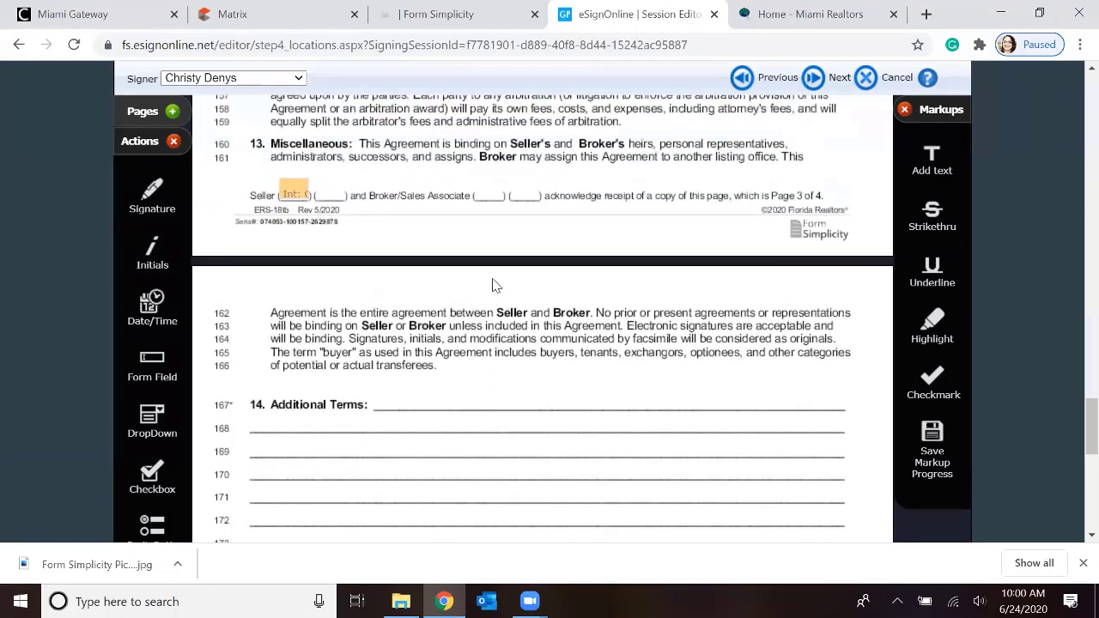
{"action": "scroll", "coordinate": [483, 286], "scroll_direction": "up", "scroll_amount": 15}
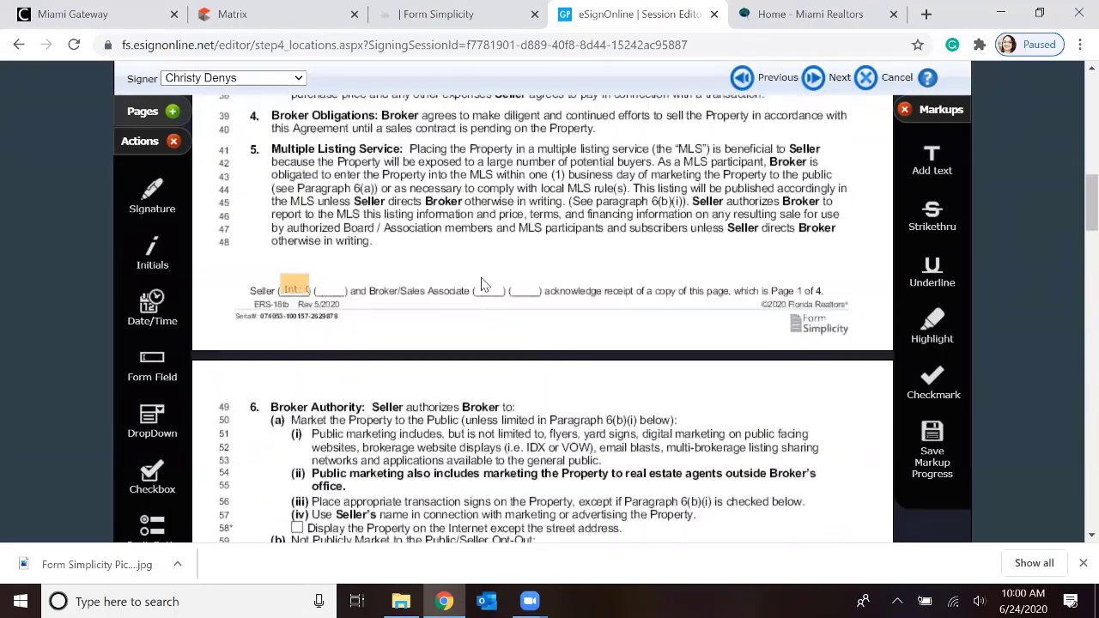
{"action": "scroll", "coordinate": [477, 292], "scroll_direction": "down", "scroll_amount": 5}
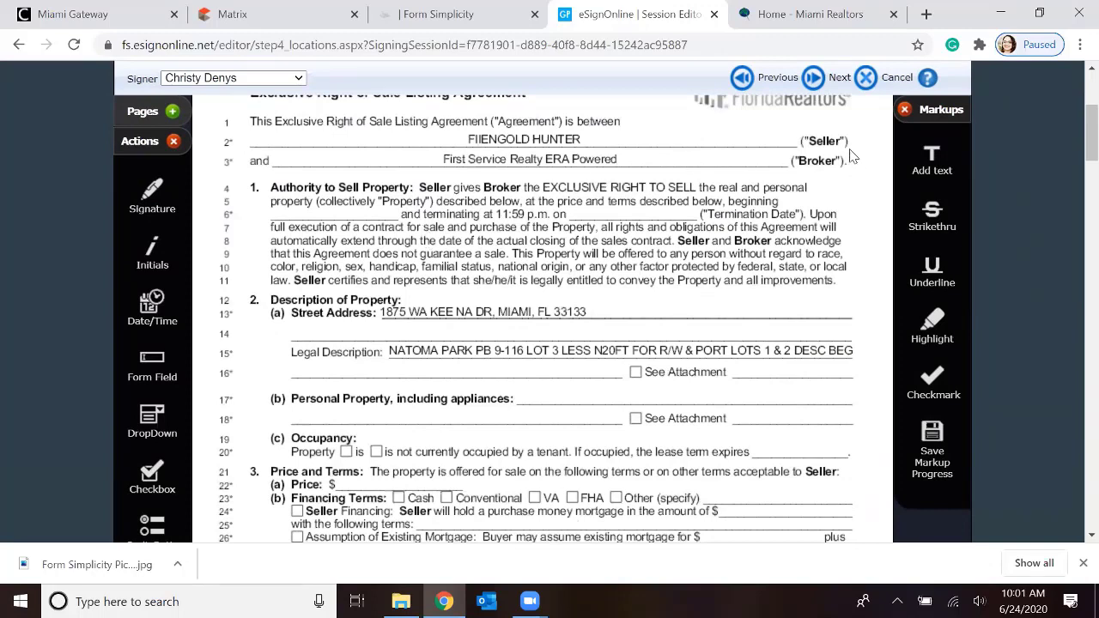
Add a text markup reading "Washer, Dryer" on the Personal Property, including appliances line of the agreement
{"action": "left_click_drag", "start_coordinate": [936, 161], "coordinate": [926, 151]}
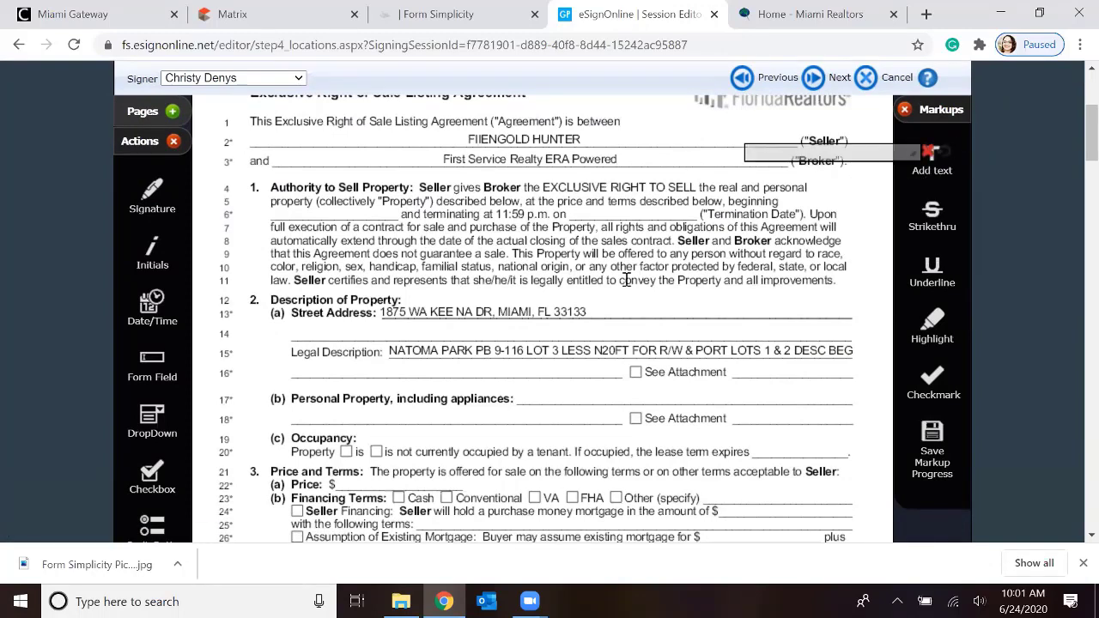
{"action": "left_click_drag", "start_coordinate": [553, 312], "coordinate": [702, 404]}
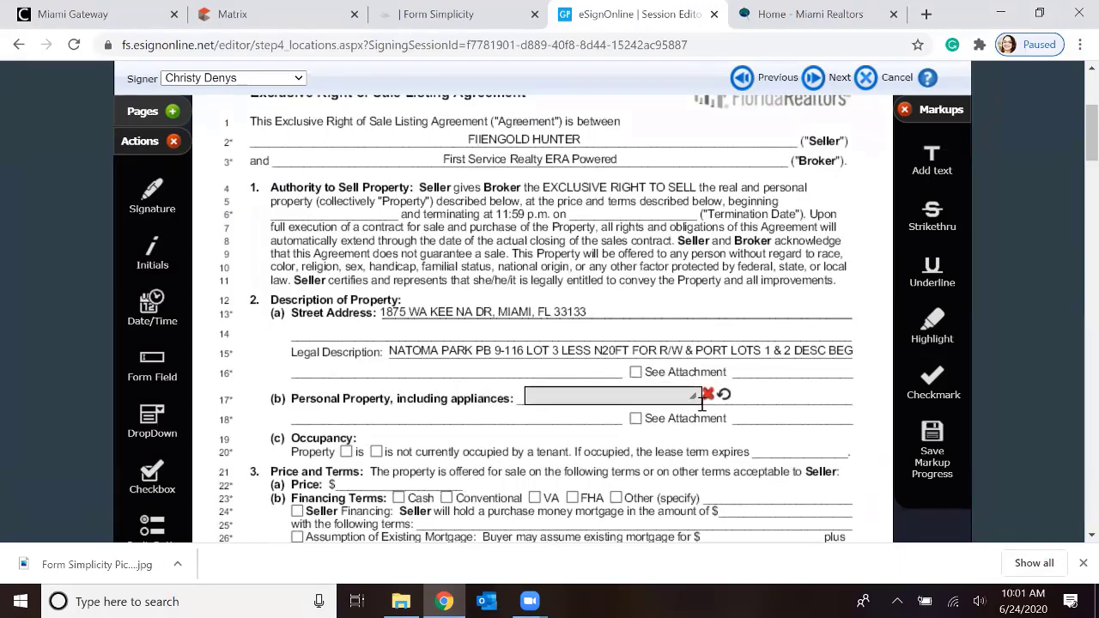
{"action": "left_click", "coordinate": [580, 395]}
{"action": "type", "text": "Washer, Dryer, an"}
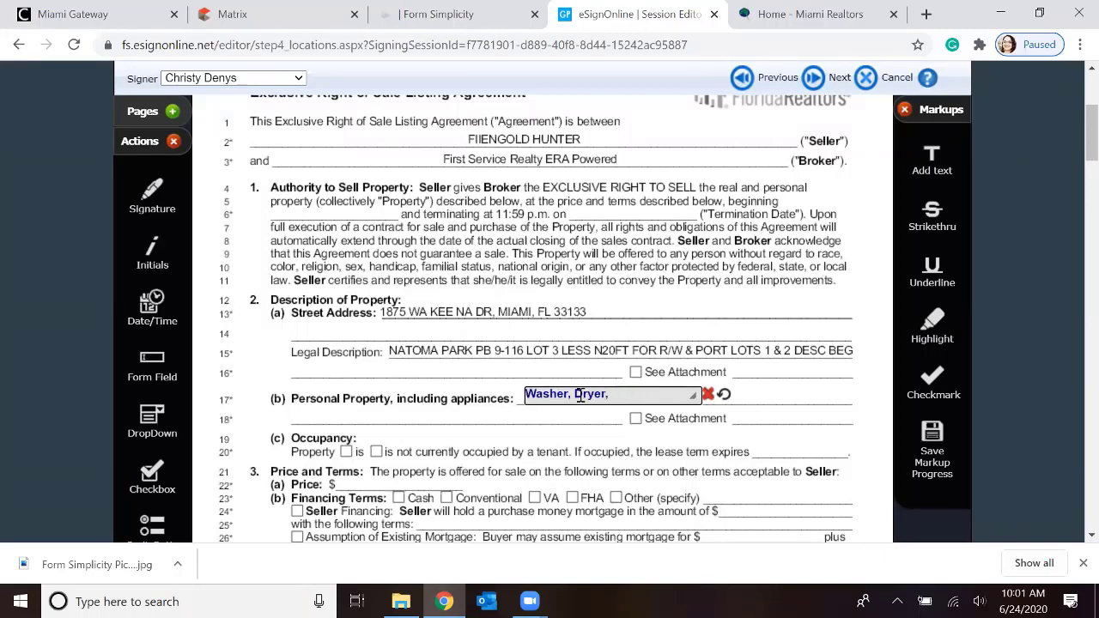
{"action": "key", "text": "BackSpace"}
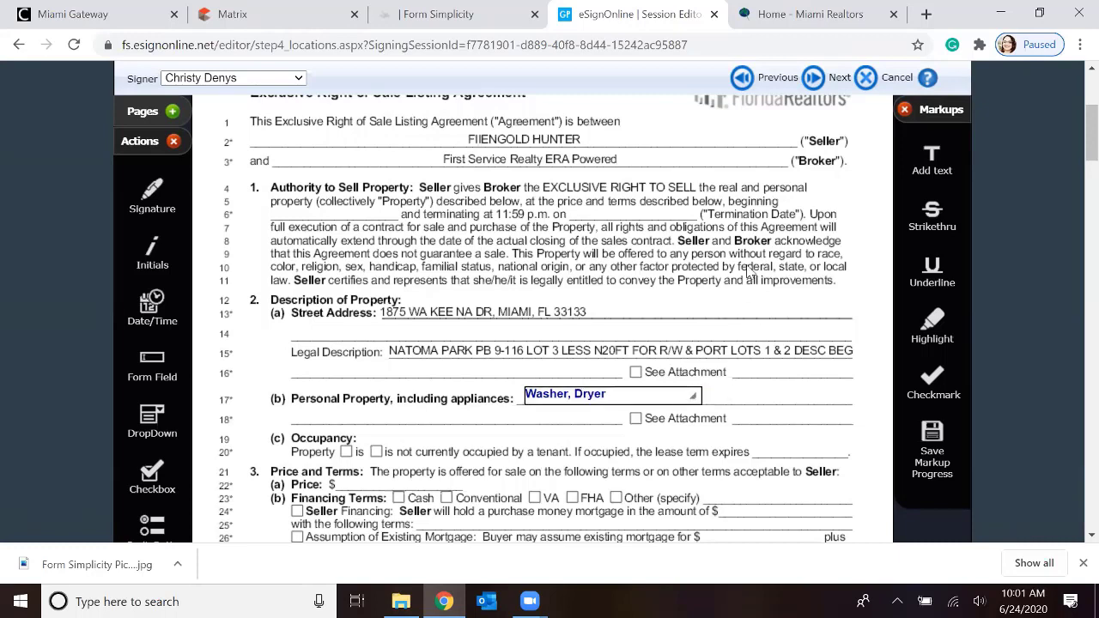
Strike through the seller's name on line 2 and add an underline markup beneath the termination time on line 6
{"action": "left_click", "coordinate": [936, 225]}
{"action": "left_click_drag", "start_coordinate": [433, 137], "coordinate": [616, 137]}
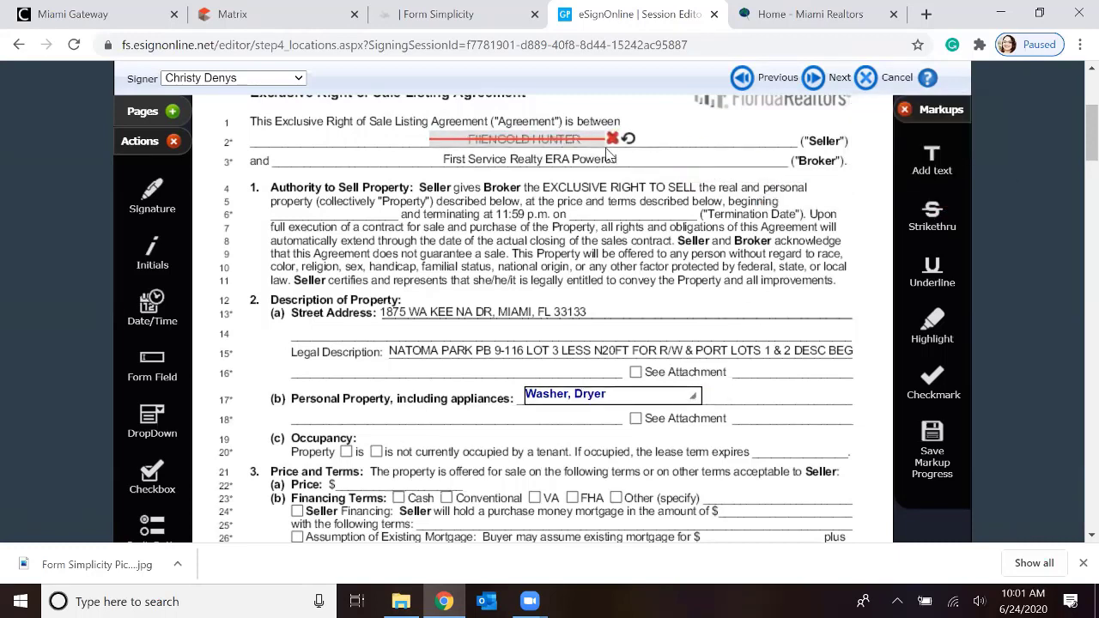
{"action": "left_click", "coordinate": [936, 273]}
{"action": "left_click_drag", "start_coordinate": [423, 243], "coordinate": [678, 233]}
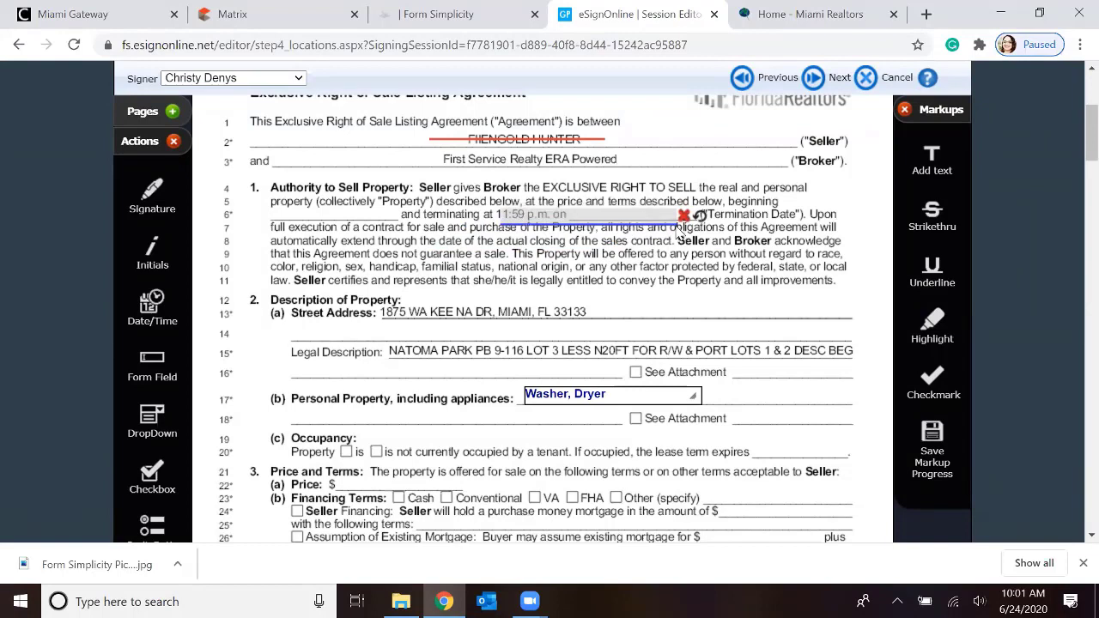
Highlight the property's street address on line 13 and place a checkmark at the end of the Financing Terms line
{"action": "left_click", "coordinate": [929, 329]}
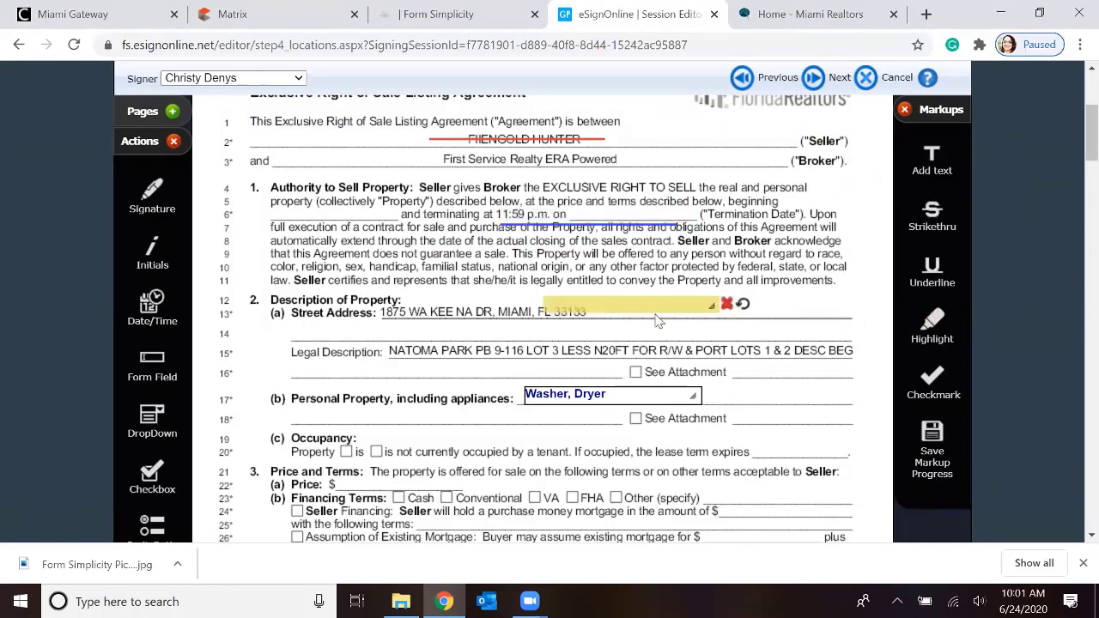
{"action": "left_click_drag", "start_coordinate": [657, 320], "coordinate": [558, 327]}
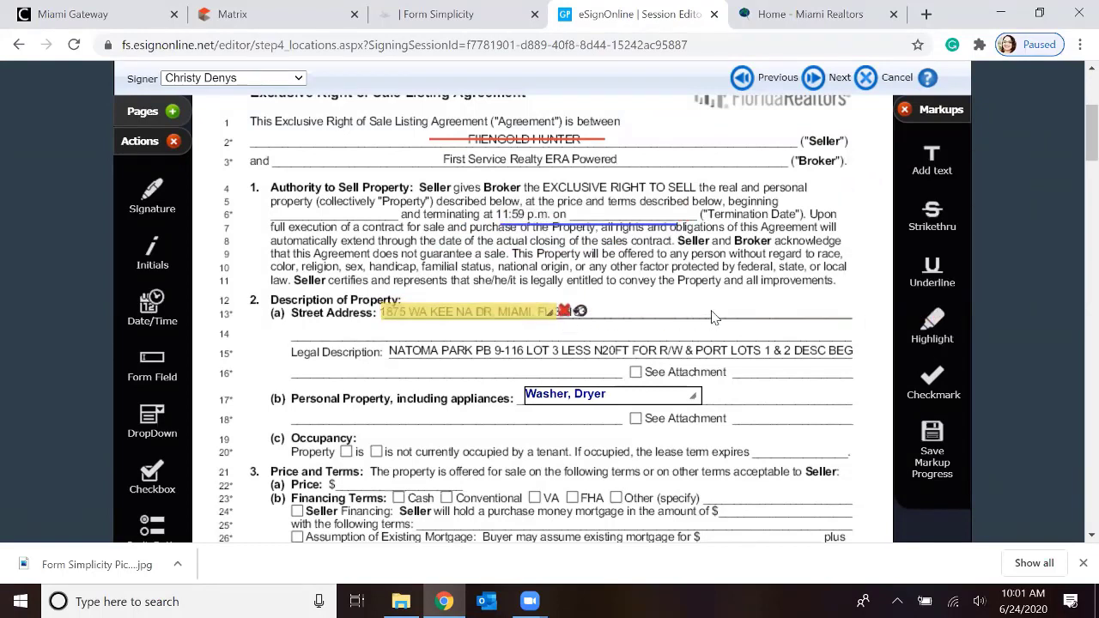
{"action": "left_click_drag", "start_coordinate": [936, 378], "coordinate": [853, 512]}
Place the signer's signature field on line 25, an initials field after paragraph 4, and a Date/Time field above page 1's seller initials line
{"action": "scroll", "coordinate": [252, 221], "scroll_direction": "down", "scroll_amount": 1}
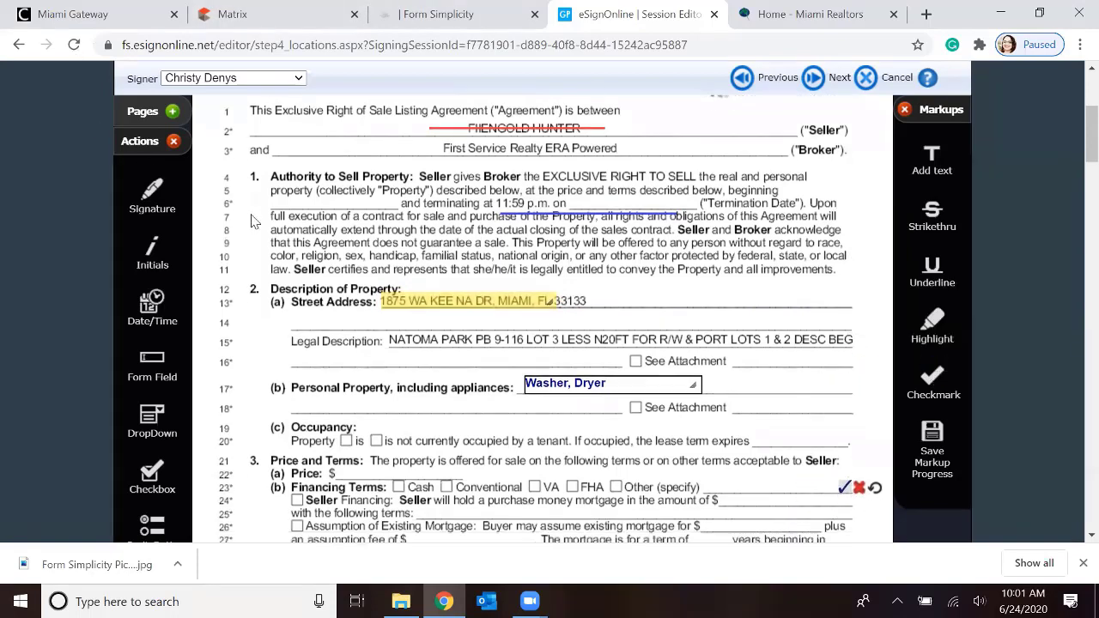
{"action": "scroll", "coordinate": [292, 240], "scroll_direction": "down", "scroll_amount": 3}
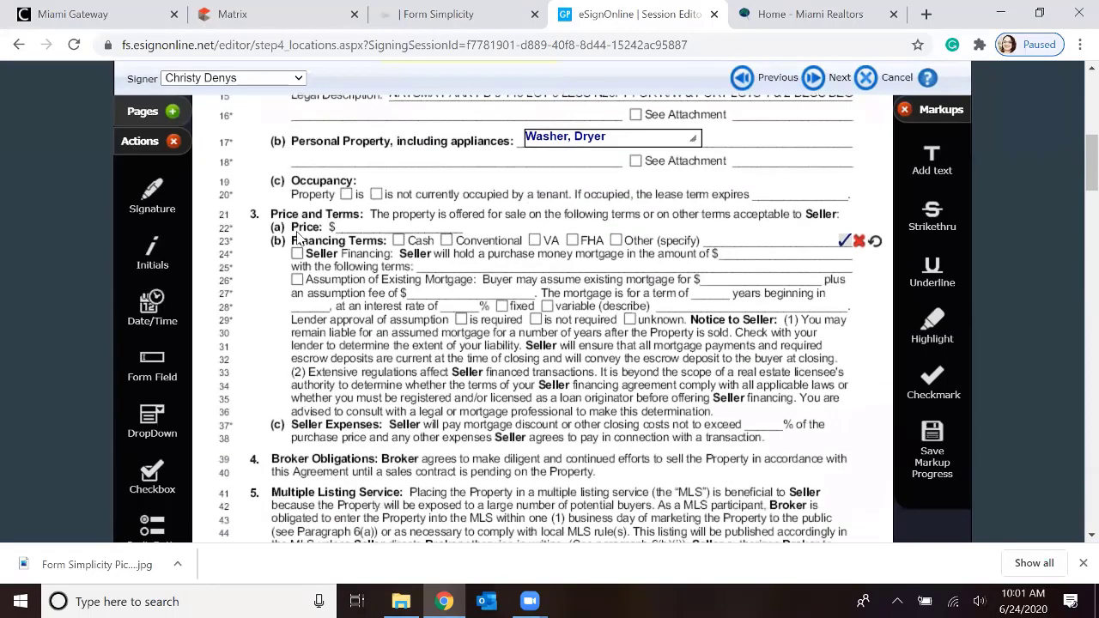
{"action": "mouse_move", "coordinate": [147, 194]}
{"action": "left_mouse_down"}
{"action": "mouse_move", "coordinate": [706, 184]}
{"action": "mouse_move", "coordinate": [684, 186]}
{"action": "mouse_move", "coordinate": [693, 193]}
{"action": "left_mouse_up"}
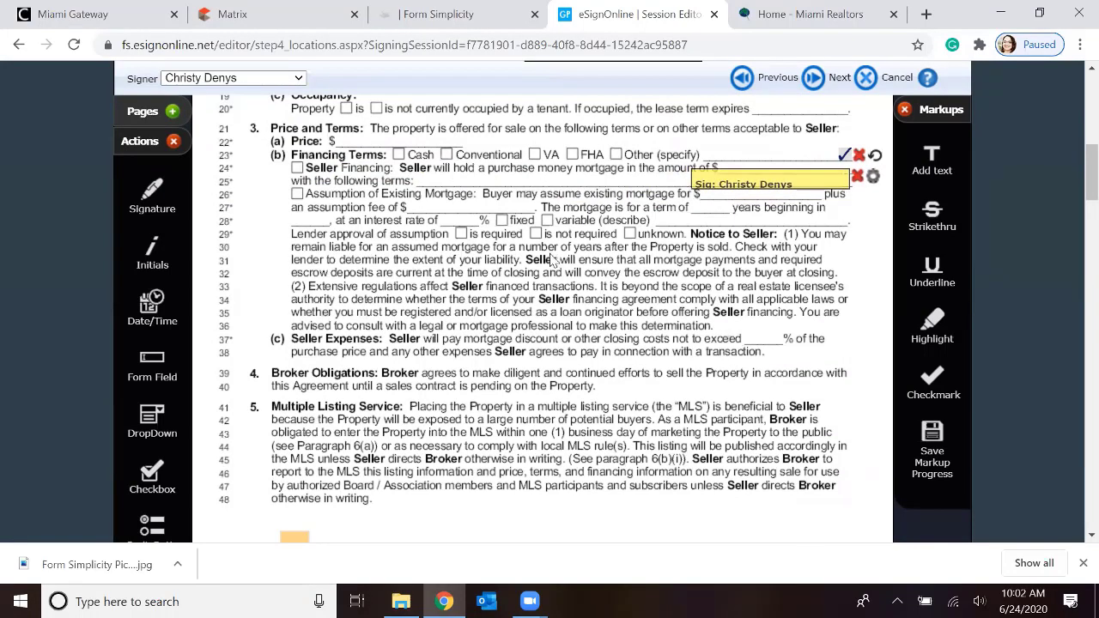
{"action": "left_click_drag", "start_coordinate": [152, 249], "coordinate": [599, 399]}
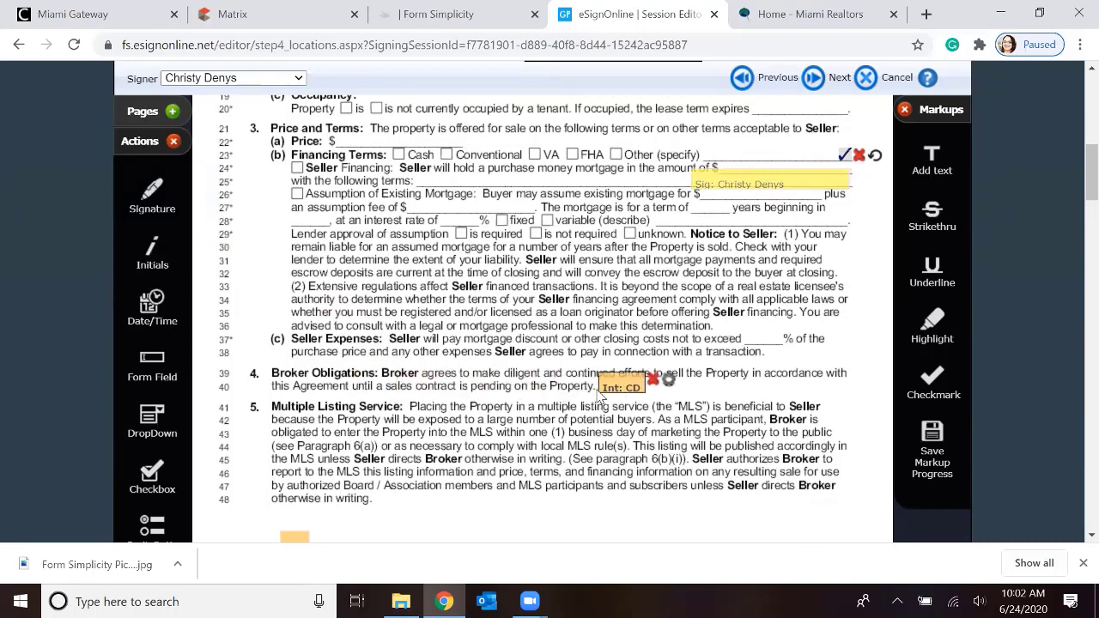
{"action": "scroll", "coordinate": [198, 221], "scroll_direction": "down", "scroll_amount": 1}
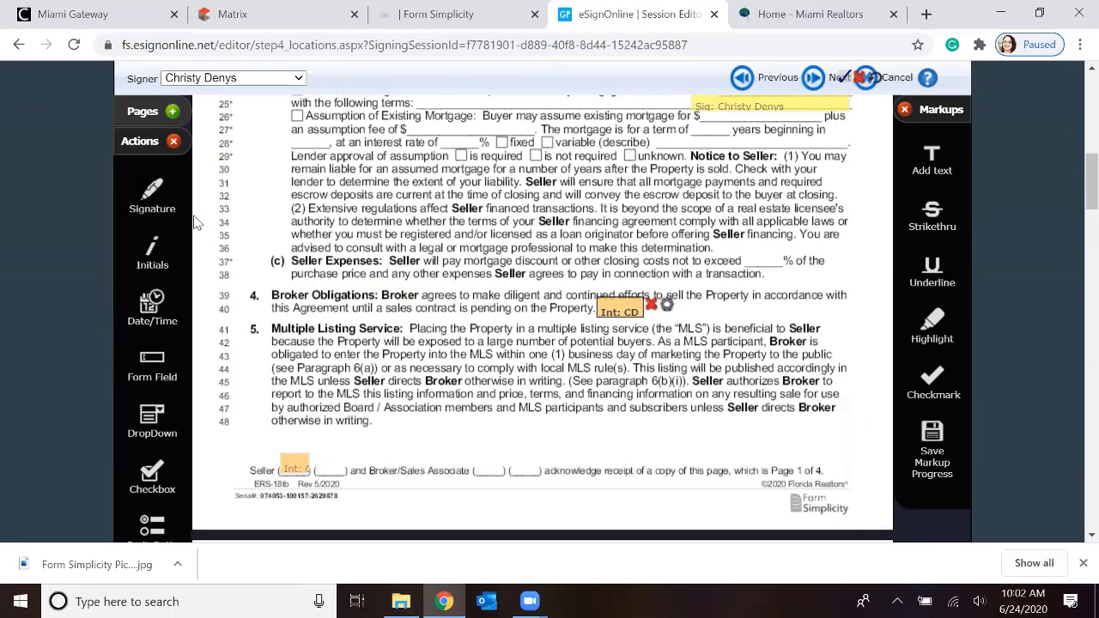
{"action": "left_click_drag", "start_coordinate": [146, 311], "coordinate": [354, 454]}
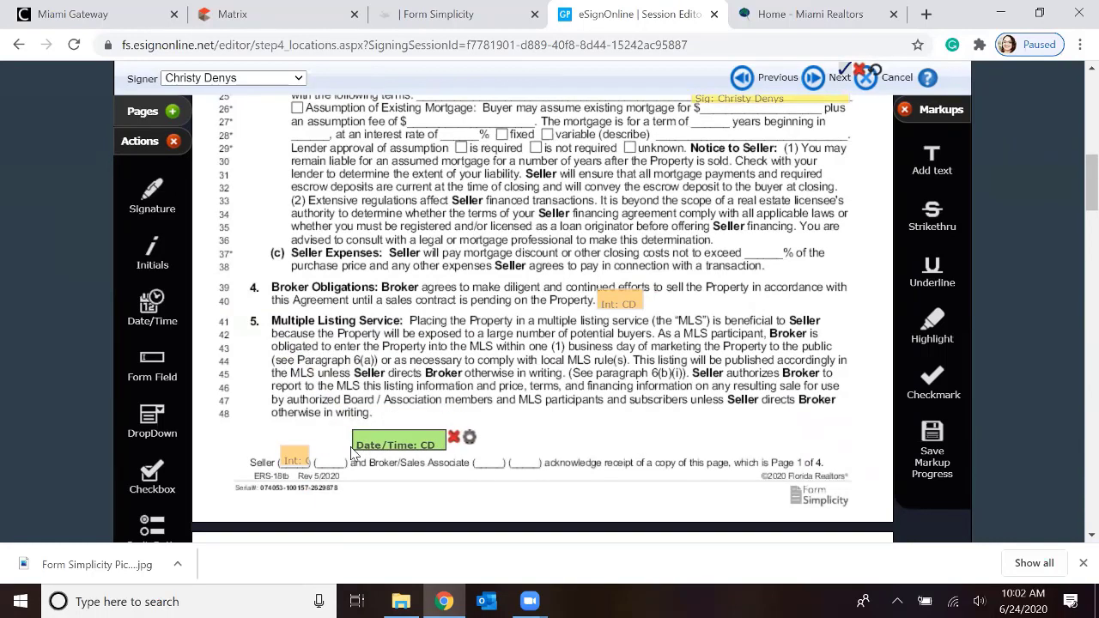
Save the markup progress into the original document, accepting that the change is permanent, and check the markups on page 1
{"action": "scroll", "coordinate": [303, 307], "scroll_direction": "down", "scroll_amount": 2}
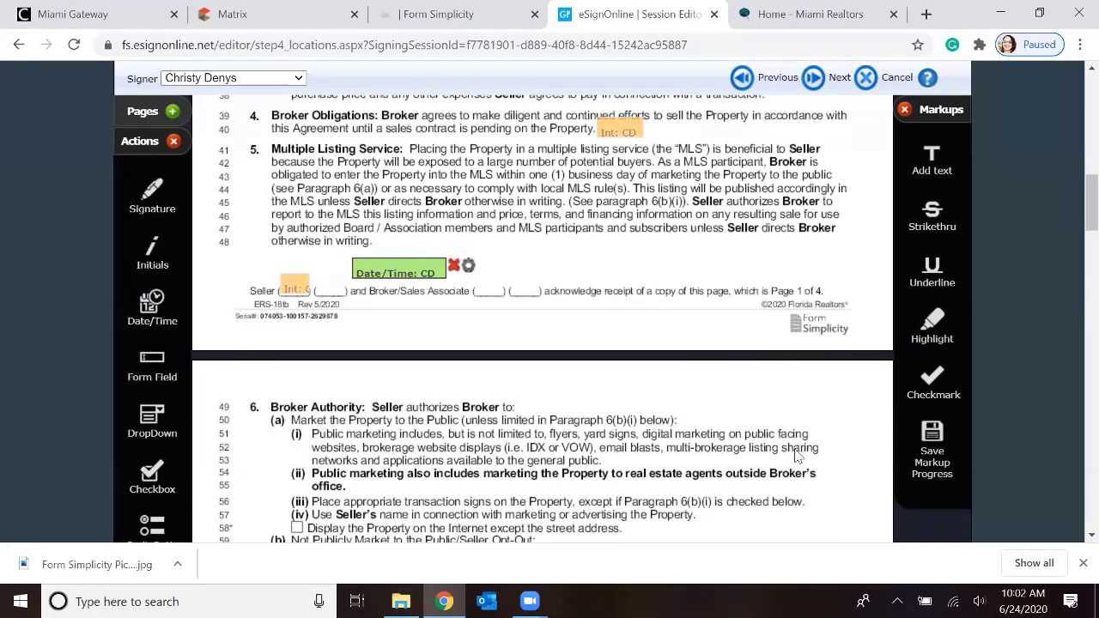
{"action": "scroll", "coordinate": [653, 386], "scroll_direction": "down", "scroll_amount": 1}
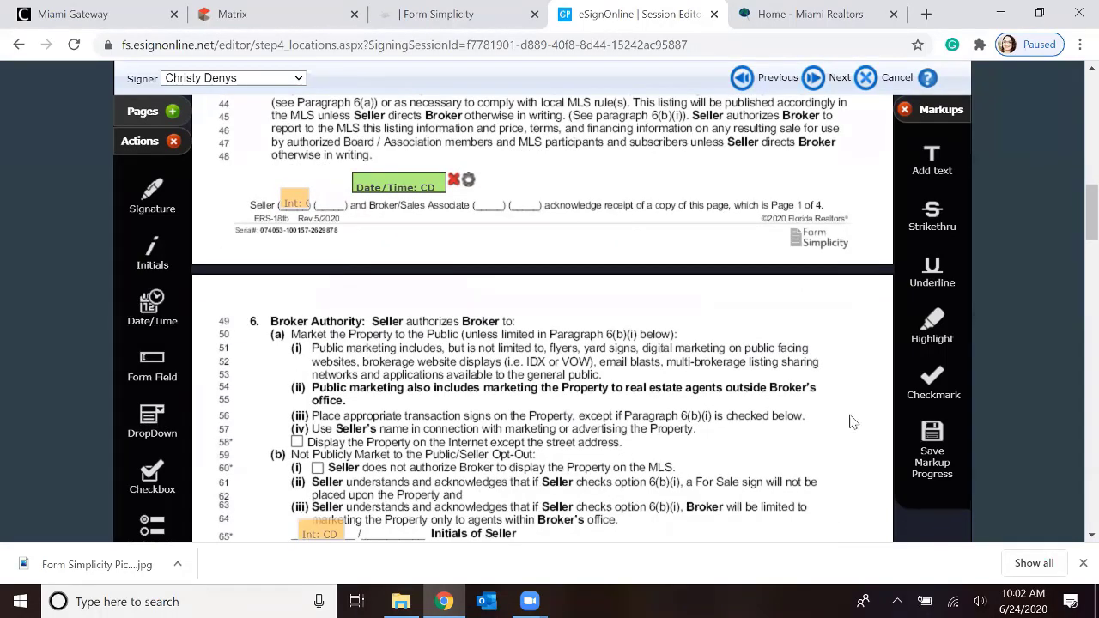
{"action": "left_click", "coordinate": [933, 448]}
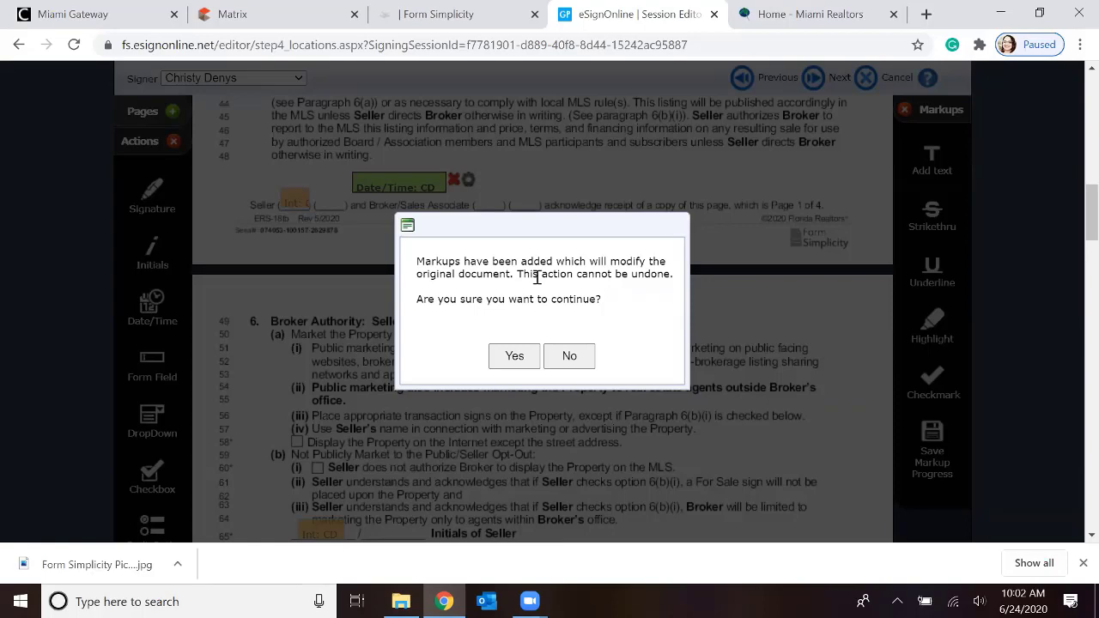
{"action": "left_click", "coordinate": [511, 356]}
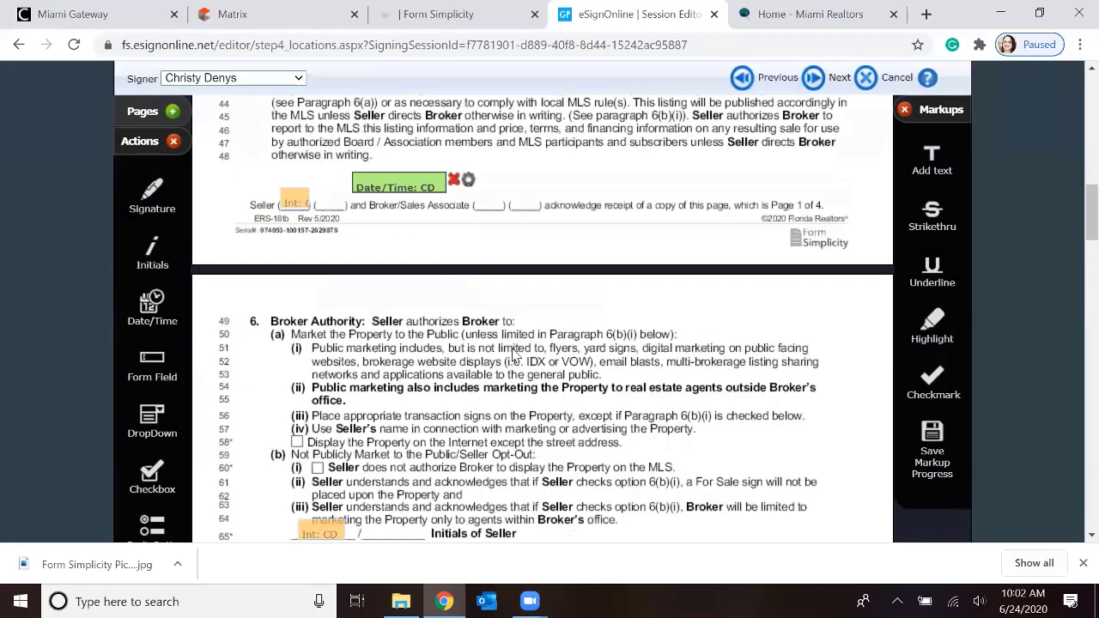
{"action": "scroll", "coordinate": [544, 379], "scroll_direction": "up", "scroll_amount": 10}
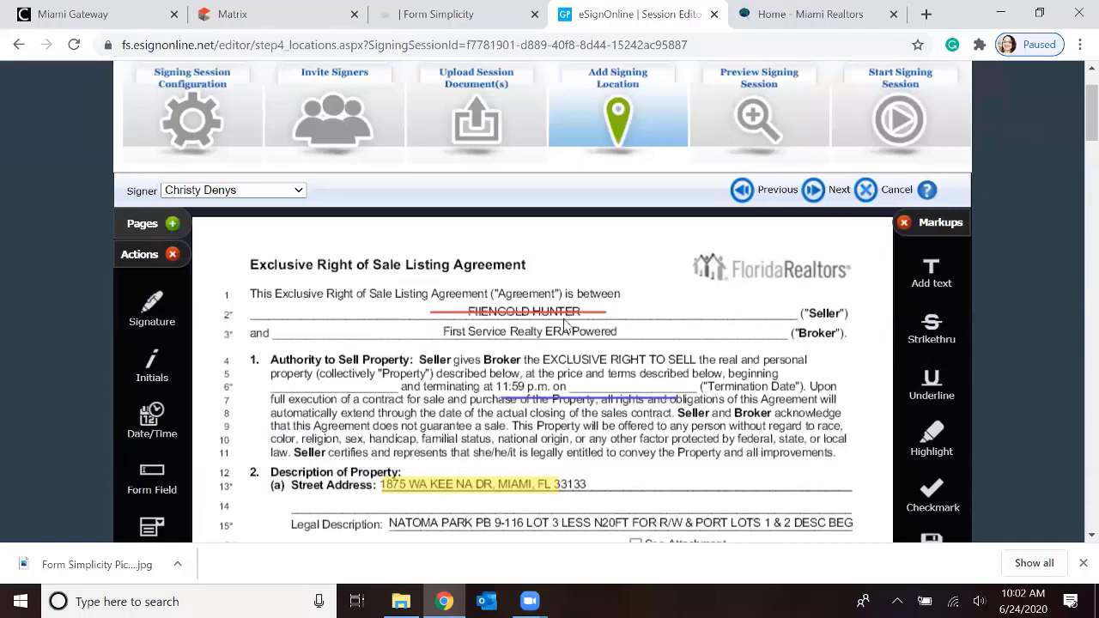
Proceed to Preview Signing Session and review the marked-up first page of the agreement
{"action": "left_click", "coordinate": [814, 190]}
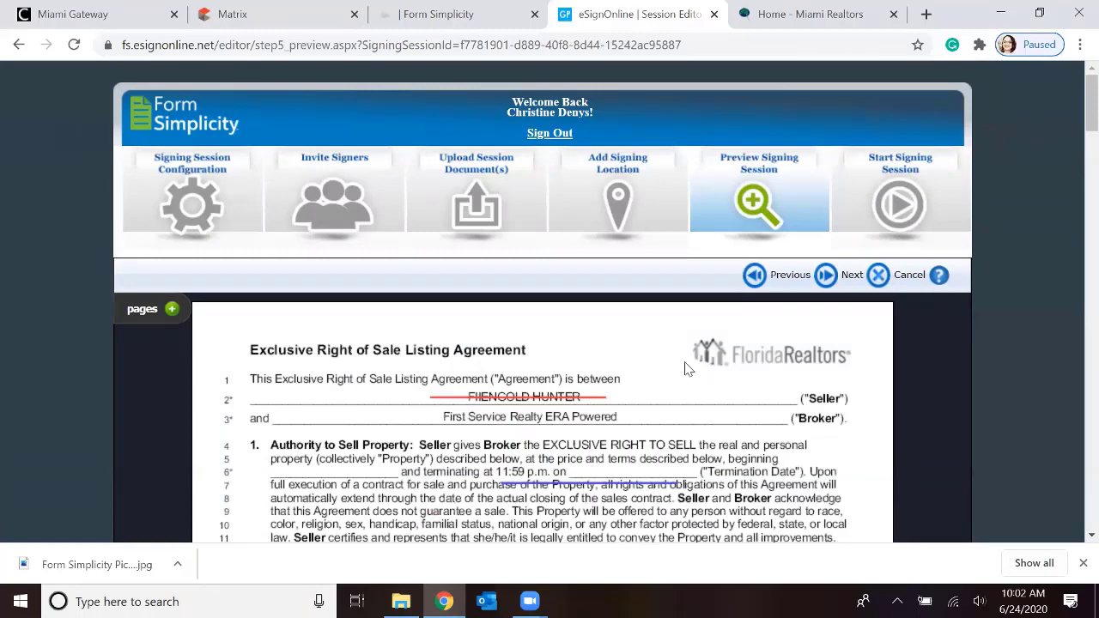
{"action": "scroll", "coordinate": [651, 361], "scroll_direction": "down", "scroll_amount": 1}
{"action": "scroll", "coordinate": [651, 361], "scroll_direction": "down", "scroll_amount": 1}
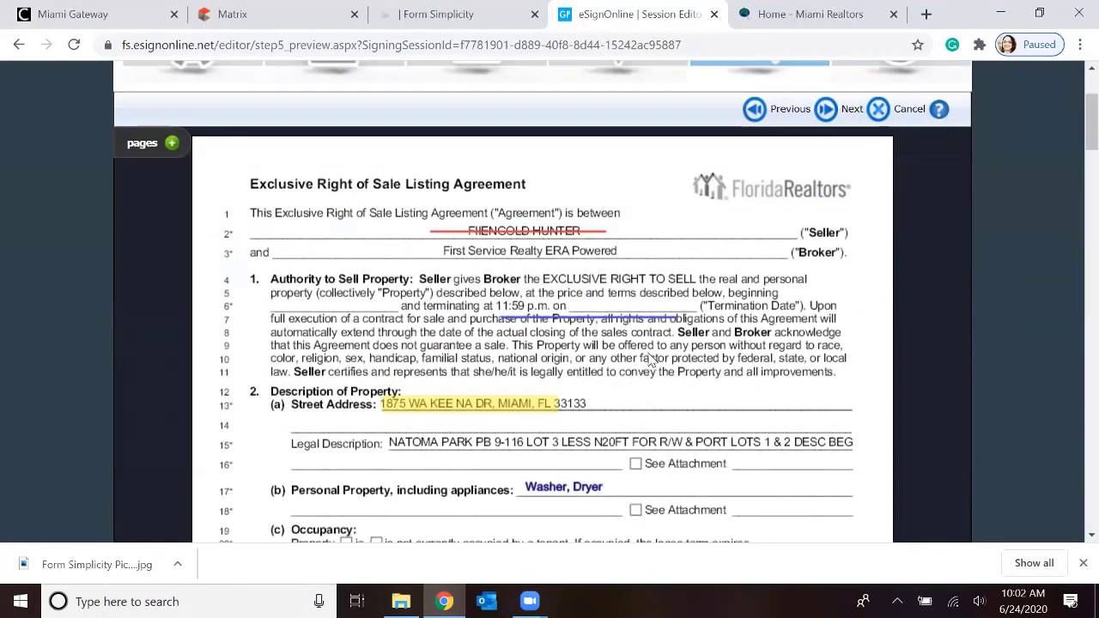
Proceed to Start Signing Session, check the personal note to the signers, and finish setting up the session
{"action": "scroll", "coordinate": [651, 360], "scroll_direction": "up", "scroll_amount": 1}
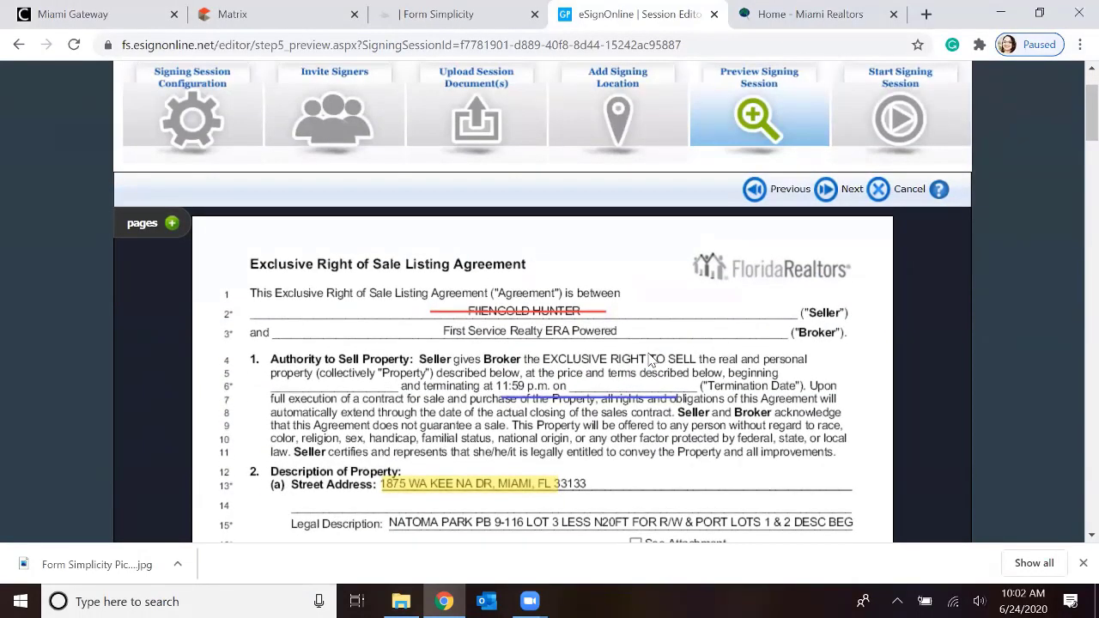
{"action": "left_click", "coordinate": [826, 189]}
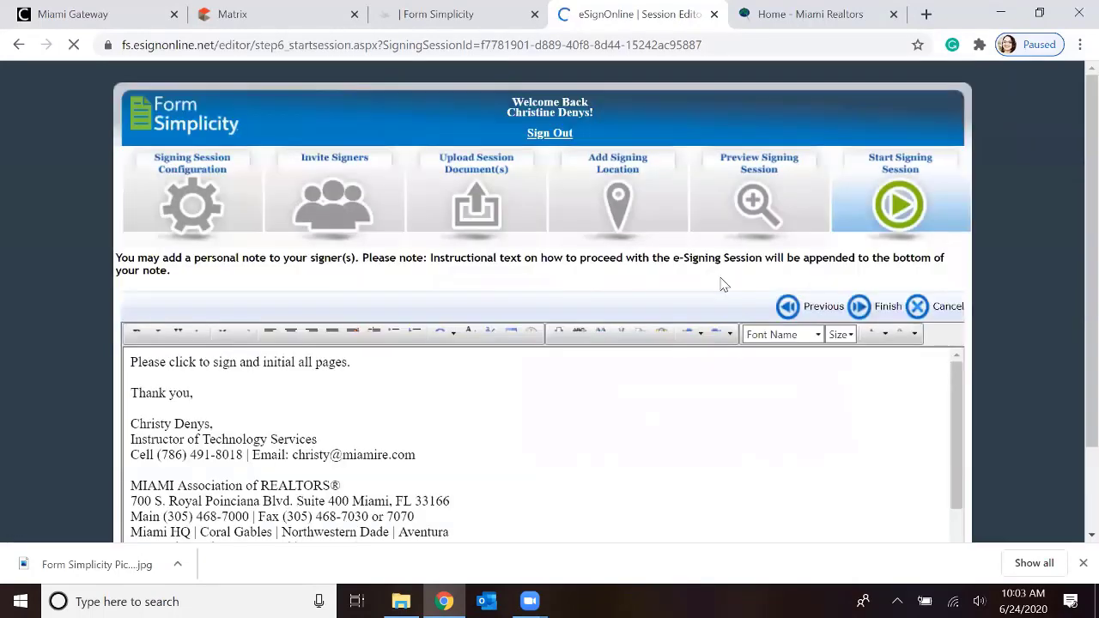
{"action": "scroll", "coordinate": [633, 397], "scroll_direction": "down", "scroll_amount": 1}
{"action": "scroll", "coordinate": [633, 397], "scroll_direction": "up", "scroll_amount": 1}
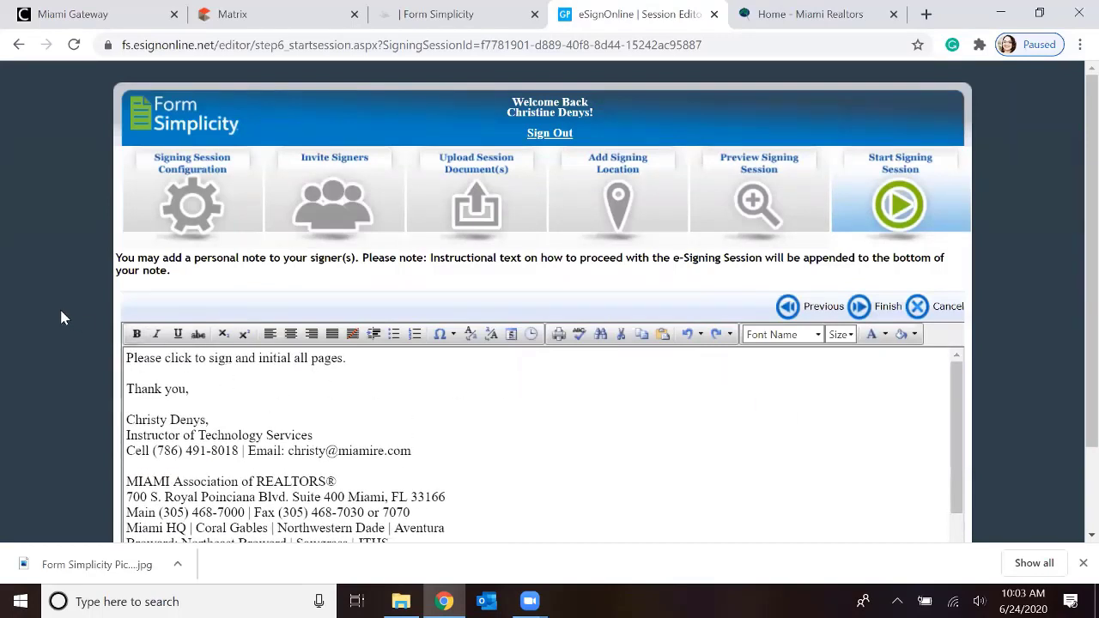
{"action": "scroll", "coordinate": [24, 296], "scroll_direction": "down", "scroll_amount": 1}
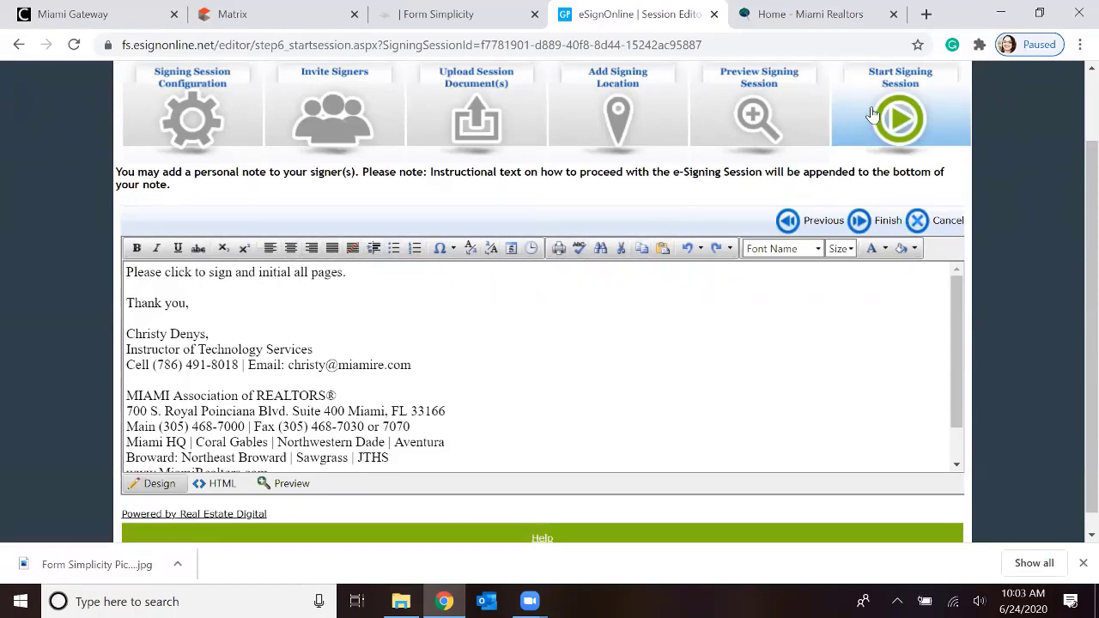
{"action": "scroll", "coordinate": [897, 124], "scroll_direction": "up", "scroll_amount": 1}
{"action": "left_click", "coordinate": [858, 308]}
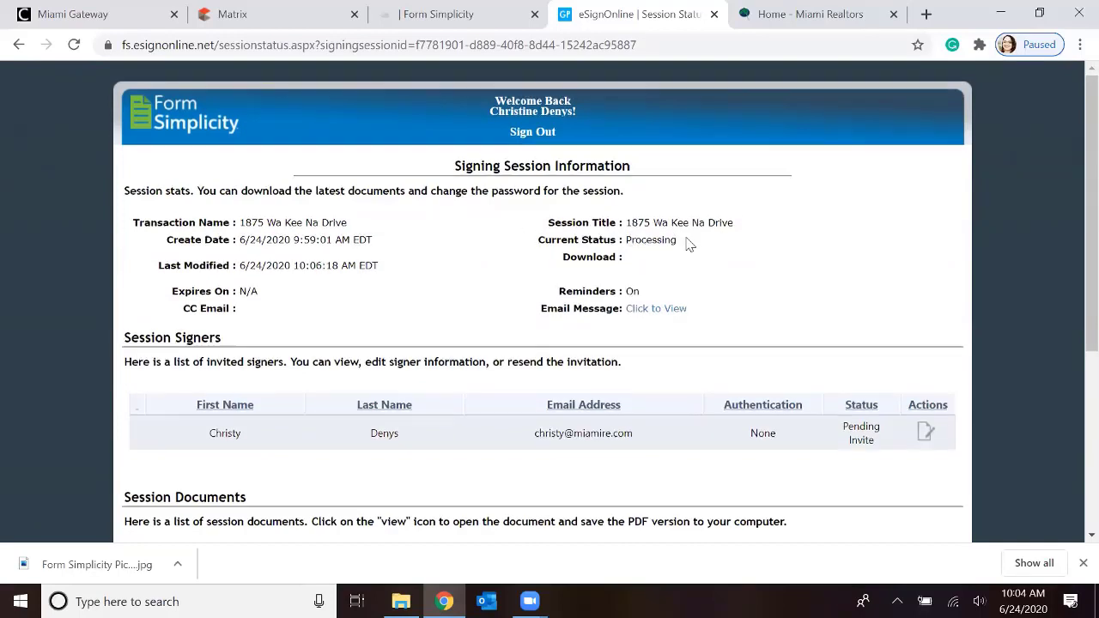
Review the signing session information, including the email message sent to the signer, the session documents and the activity log
{"action": "scroll", "coordinate": [531, 209], "scroll_direction": "down", "scroll_amount": 1}
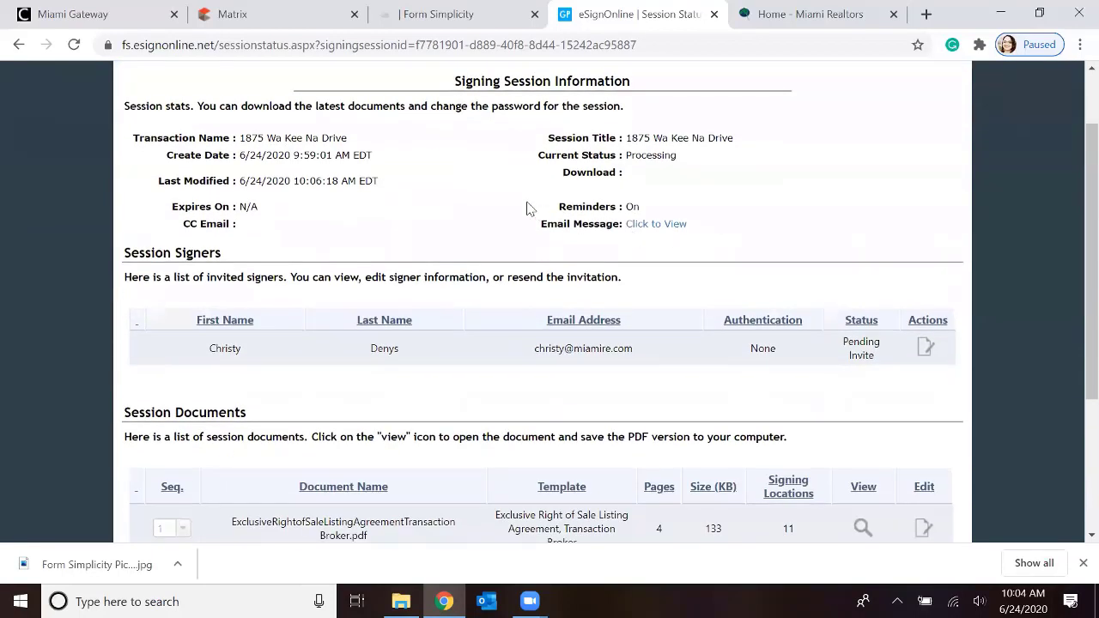
{"action": "left_click", "coordinate": [658, 225]}
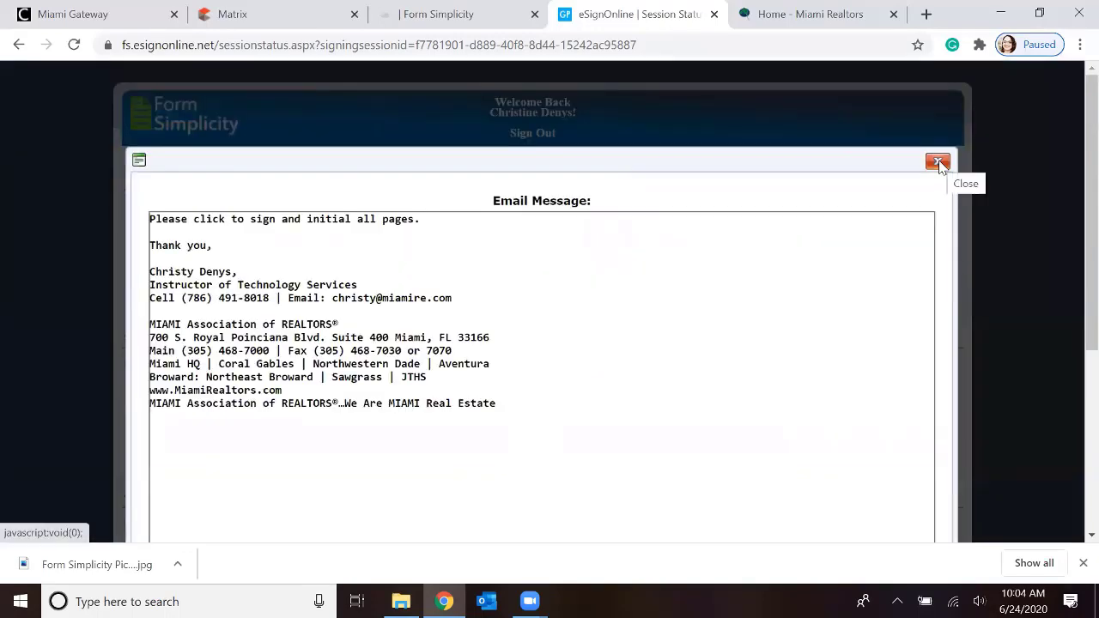
{"action": "left_click", "coordinate": [938, 162]}
{"action": "scroll", "coordinate": [767, 217], "scroll_direction": "down", "scroll_amount": 4}
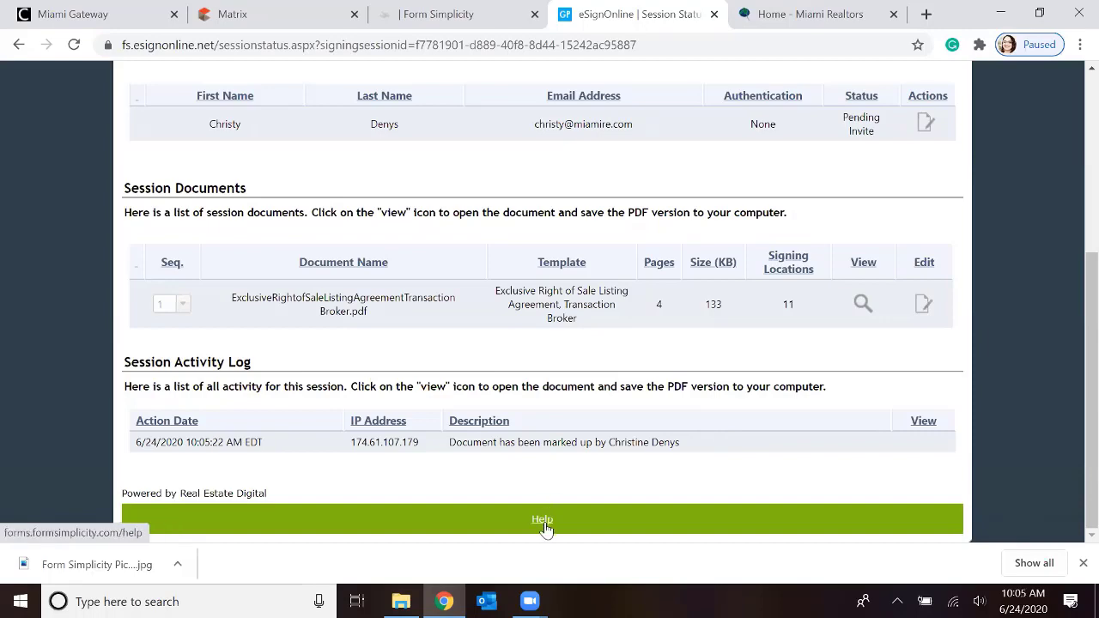
{"action": "scroll", "coordinate": [640, 421], "scroll_direction": "up", "scroll_amount": 5}
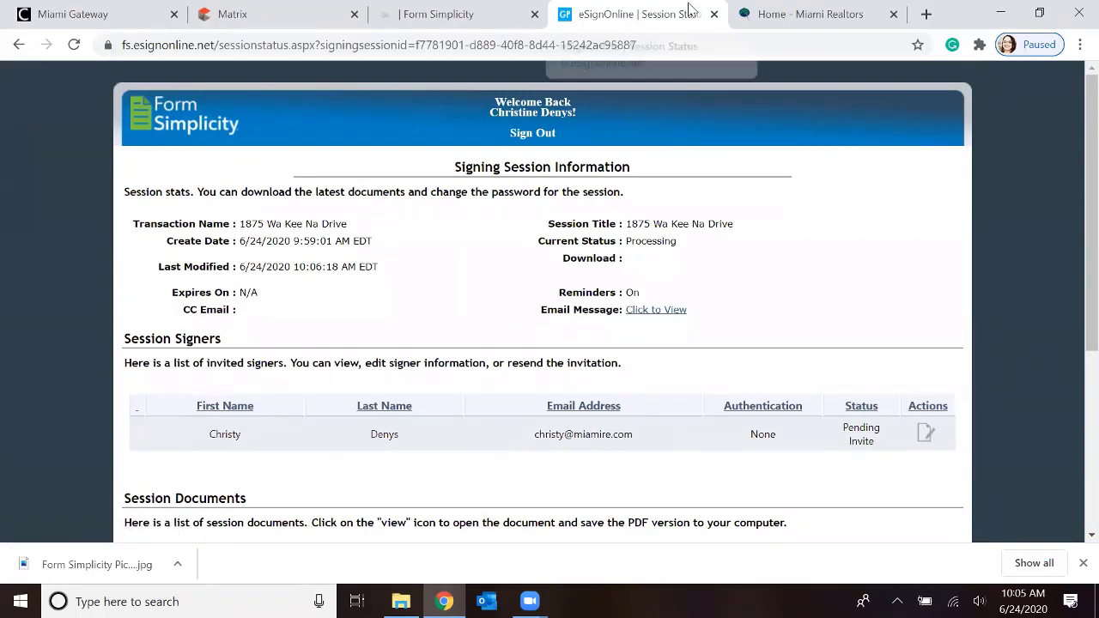
Close the signing session page, return to the Form Simplicity home page, and view the residential listing transaction's sharing options
{"action": "left_click", "coordinate": [713, 14]}
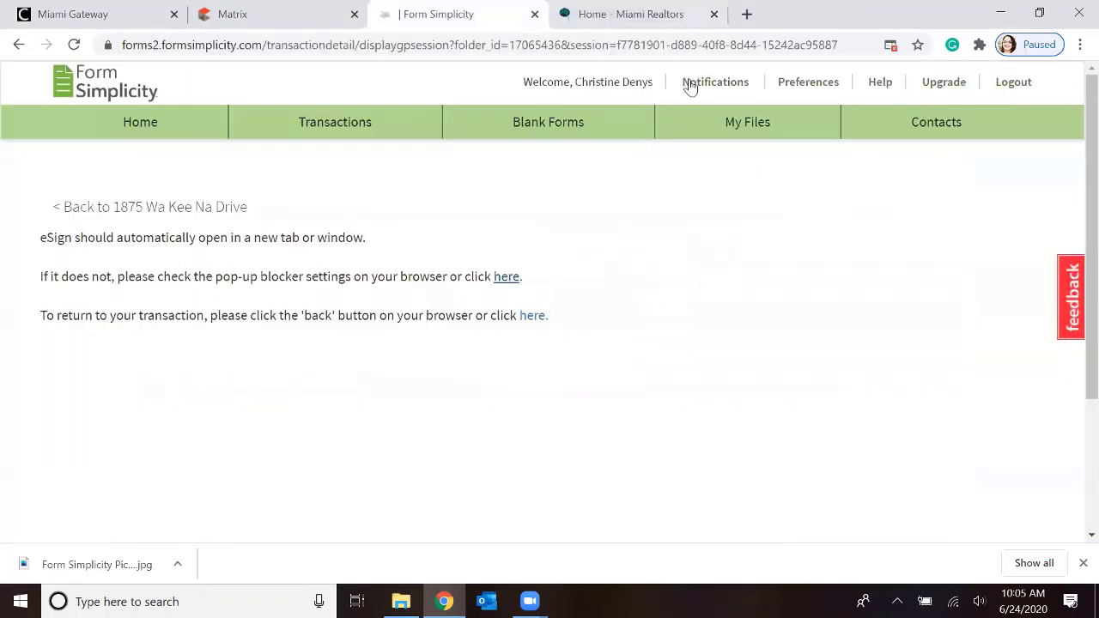
{"action": "left_click", "coordinate": [148, 124]}
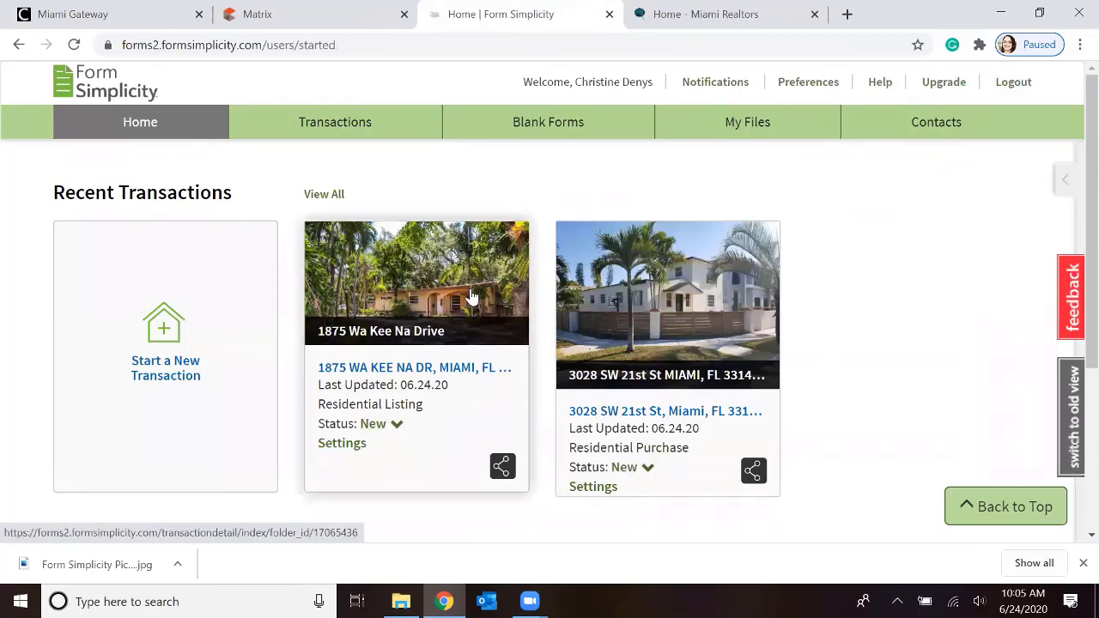
{"action": "left_click", "coordinate": [502, 467]}
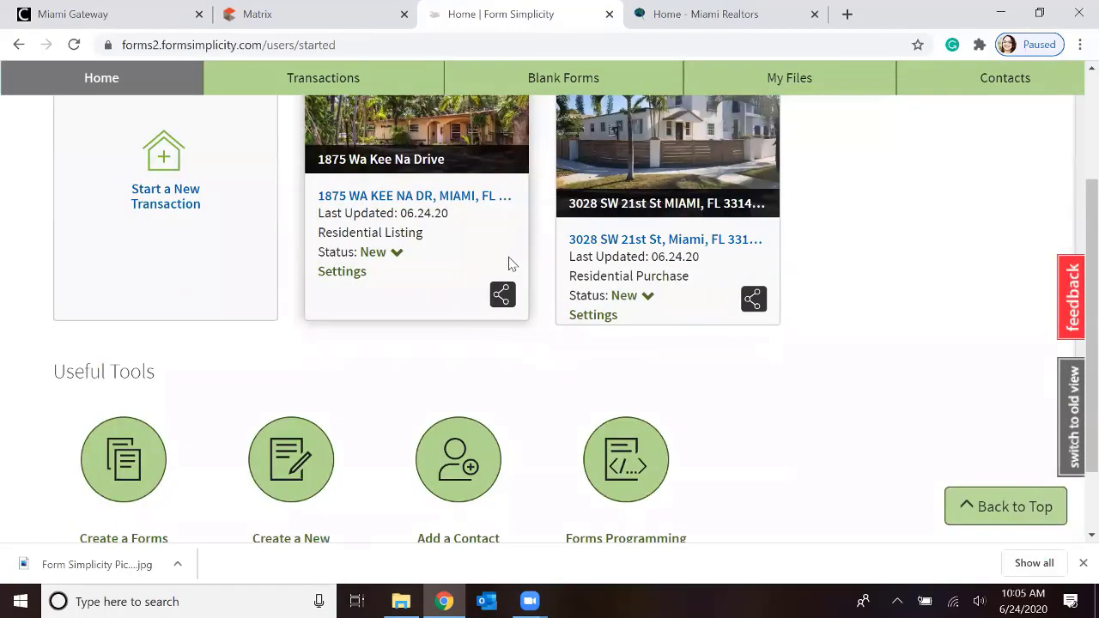
{"action": "scroll", "coordinate": [511, 263], "scroll_direction": "up", "scroll_amount": 1}
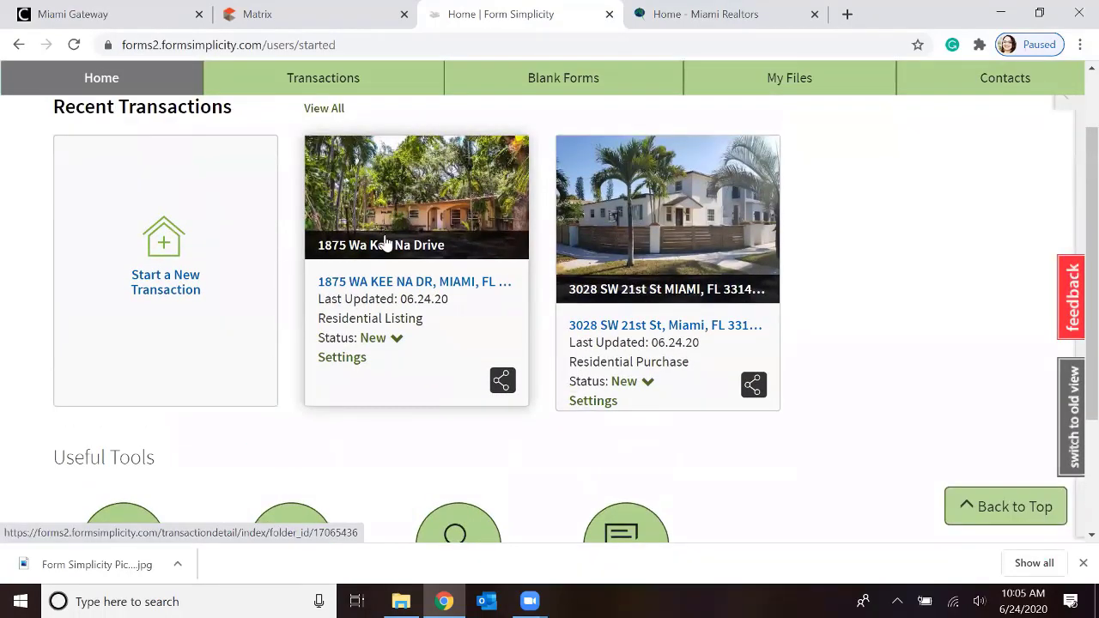
{"action": "scroll", "coordinate": [406, 276], "scroll_direction": "up", "scroll_amount": 1}
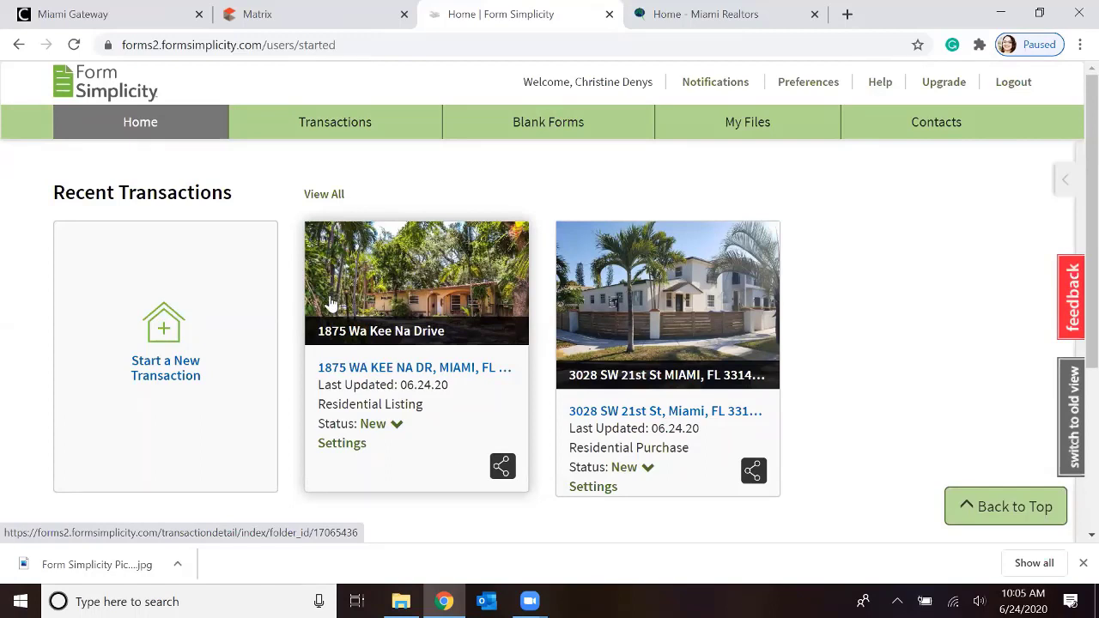
Look through the available status choices for the residential listing transaction
{"action": "left_click", "coordinate": [396, 429]}
{"action": "scroll", "coordinate": [398, 429], "scroll_direction": "down", "scroll_amount": 2}
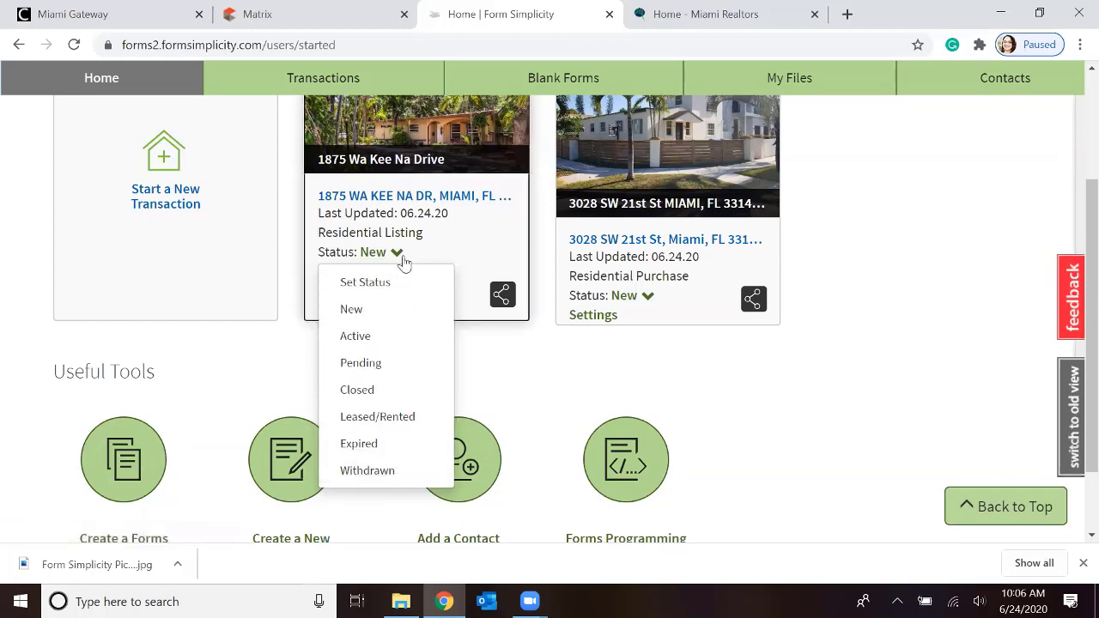
{"action": "scroll", "coordinate": [819, 383], "scroll_direction": "up", "scroll_amount": 2}
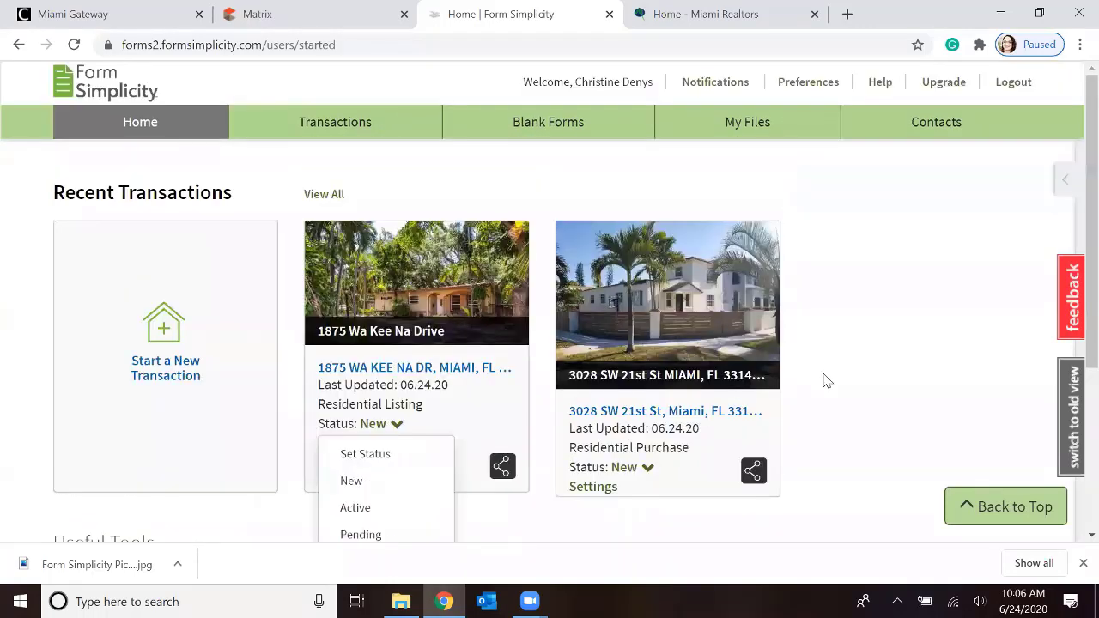
Start a new contact in the contacts list and enter the contact's first and last name
{"action": "left_click", "coordinate": [943, 129]}
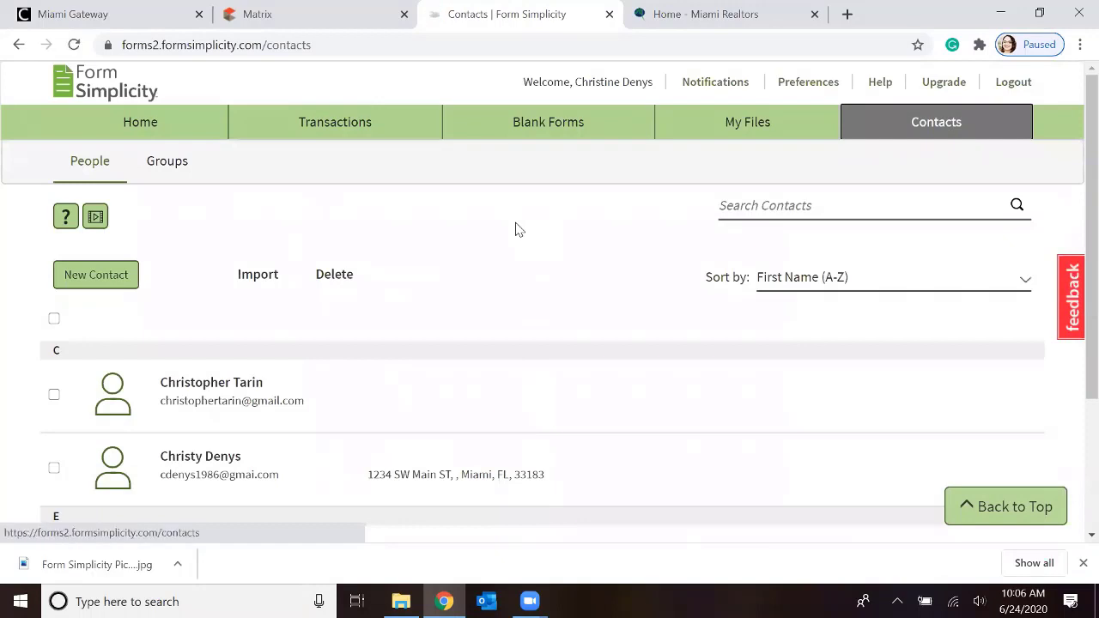
{"action": "scroll", "coordinate": [516, 229], "scroll_direction": "down", "scroll_amount": 1}
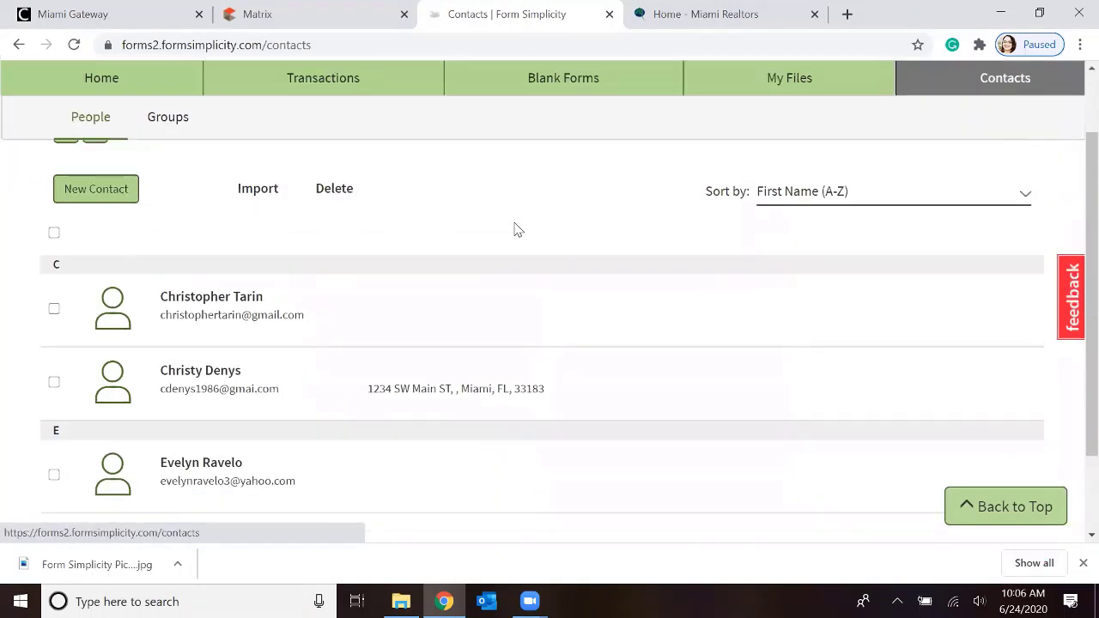
{"action": "scroll", "coordinate": [516, 229], "scroll_direction": "up", "scroll_amount": 1}
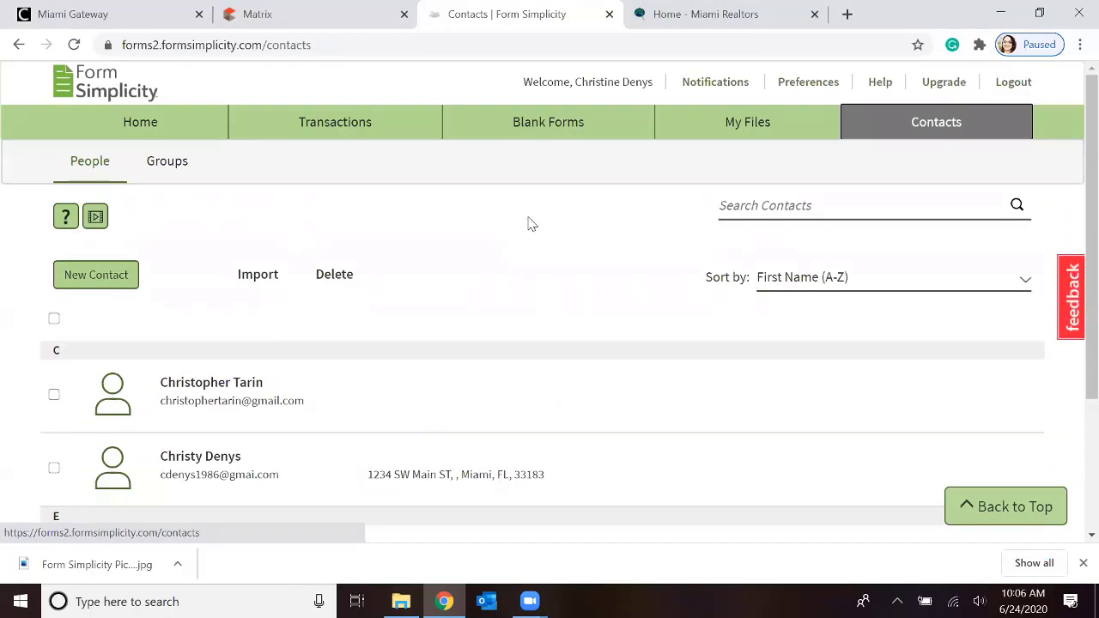
{"action": "left_click", "coordinate": [92, 273]}
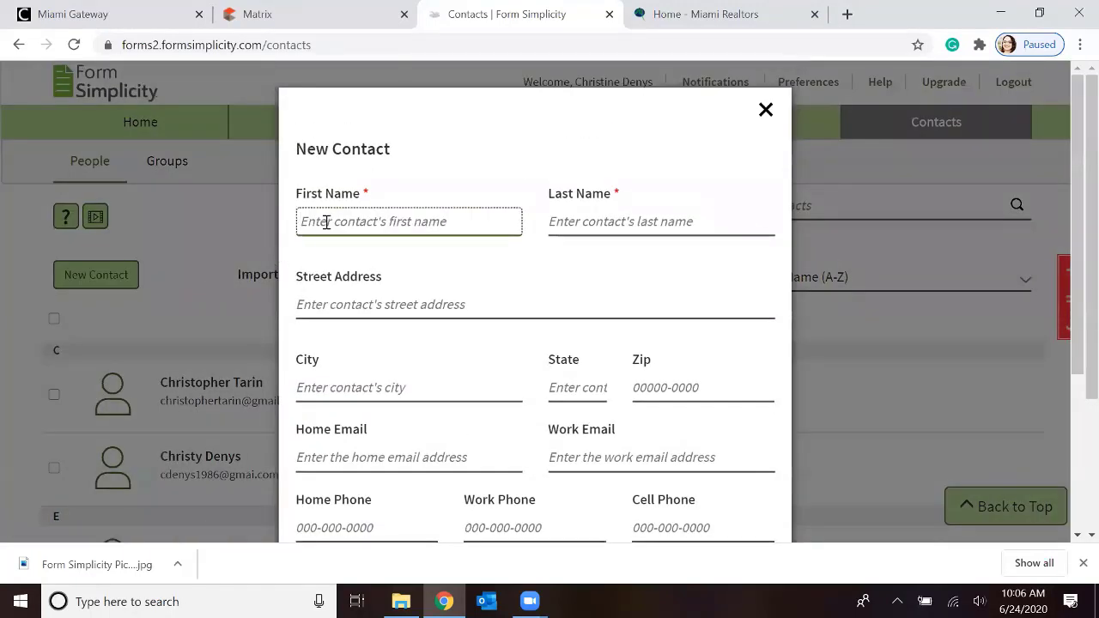
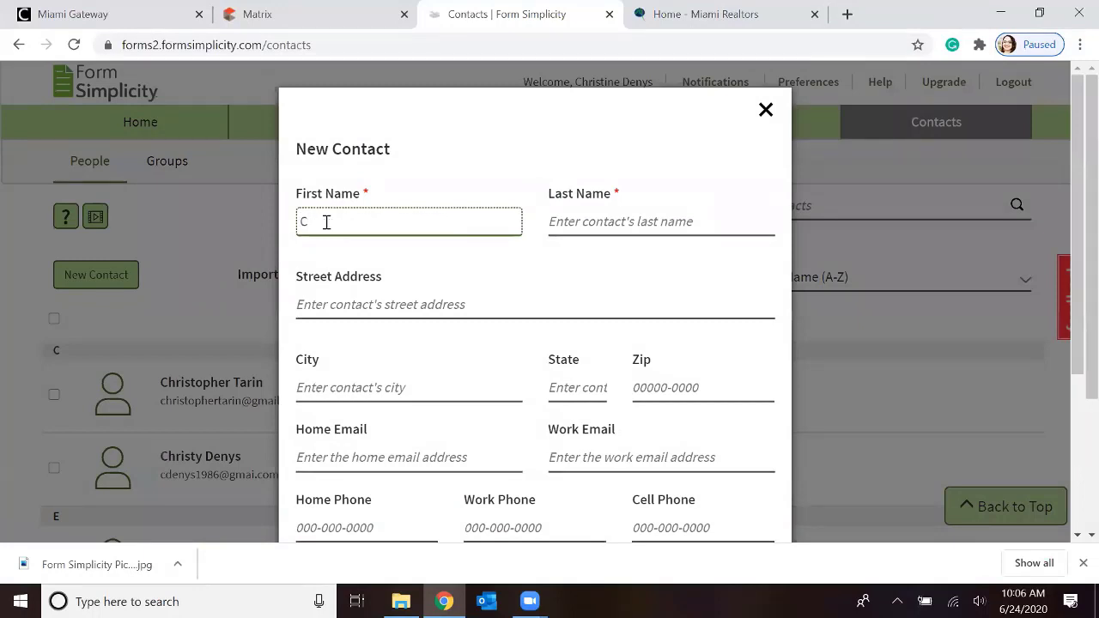
{"action": "left_click", "coordinate": [592, 223]}
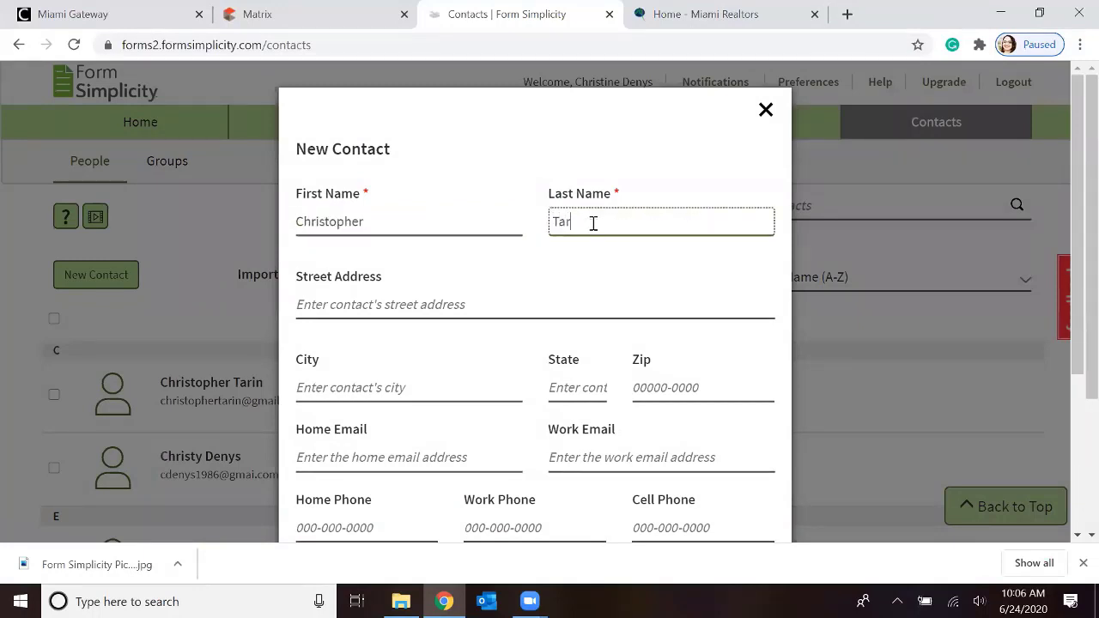
Fill in the contact's home email and cell phone number, and create the contact
{"action": "scroll", "coordinate": [481, 322], "scroll_direction": "down", "scroll_amount": 1}
{"action": "left_click", "coordinate": [312, 372]}
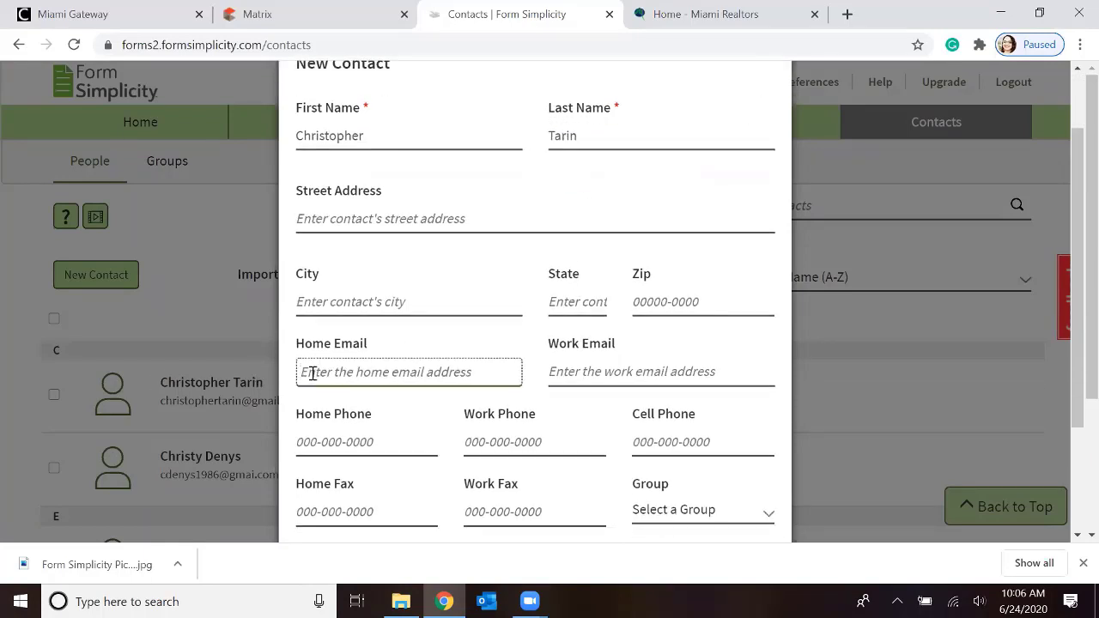
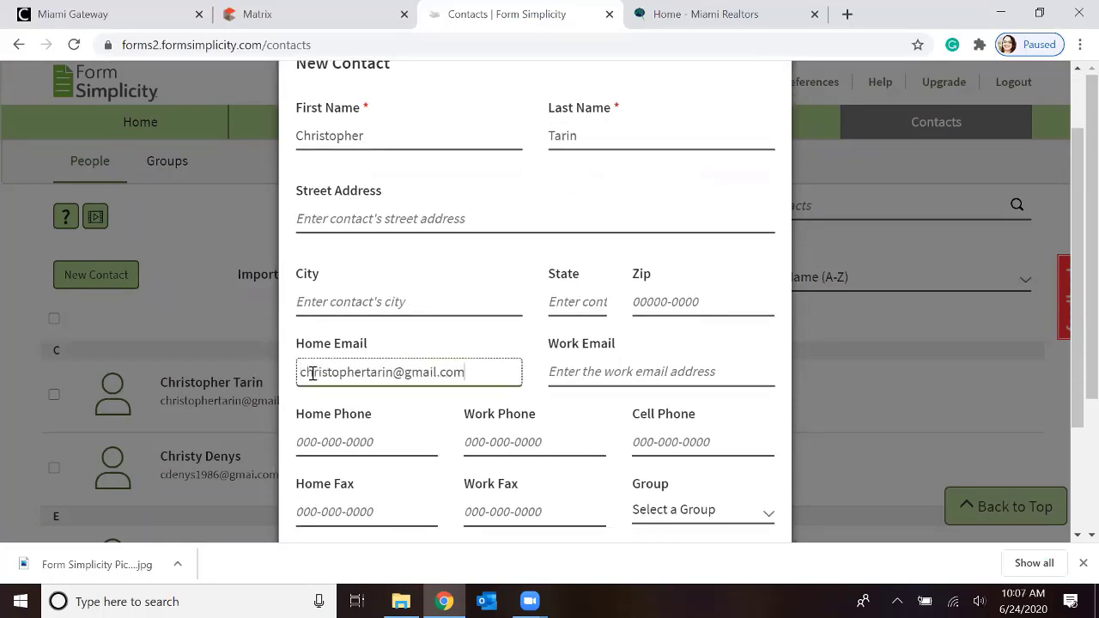
{"action": "left_click", "coordinate": [327, 441]}
{"action": "left_click", "coordinate": [658, 441]}
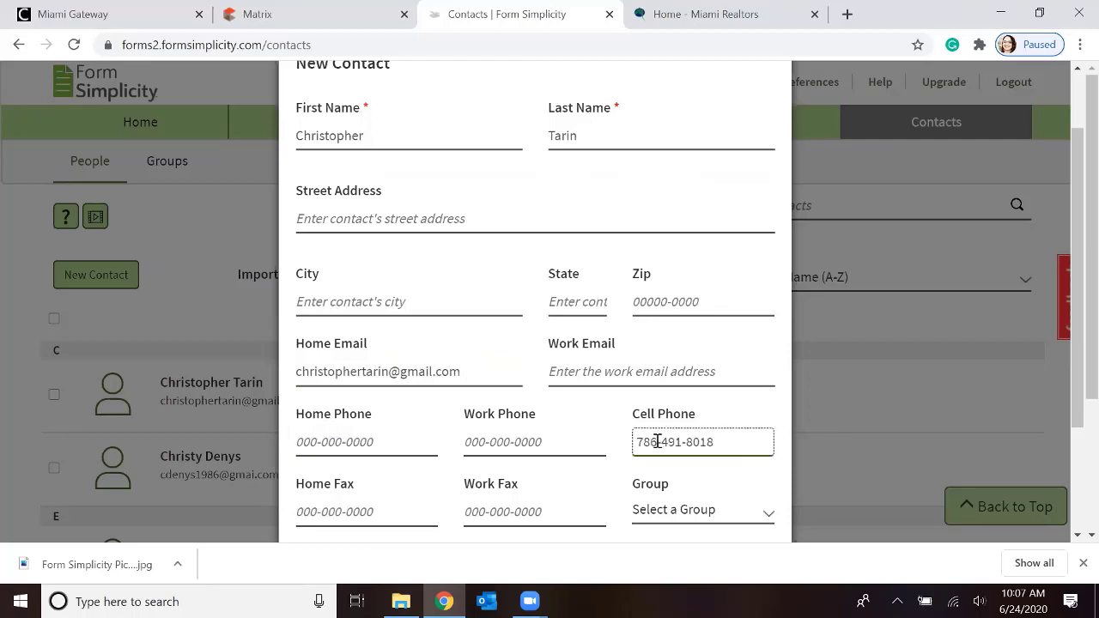
{"action": "scroll", "coordinate": [658, 441], "scroll_direction": "down", "scroll_amount": 2}
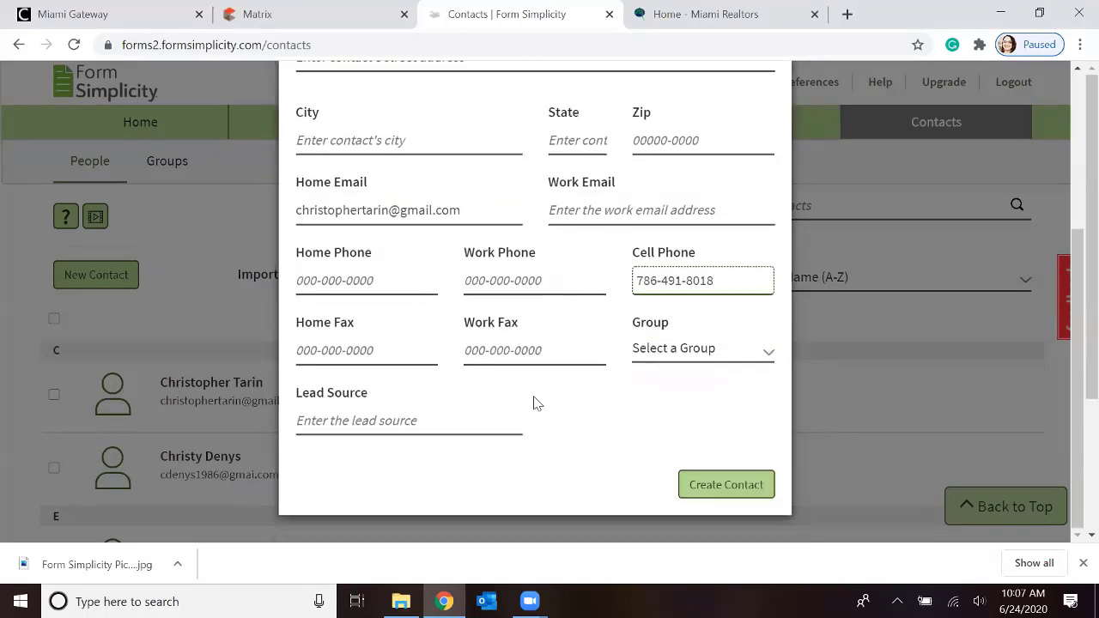
{"action": "left_click", "coordinate": [724, 486]}
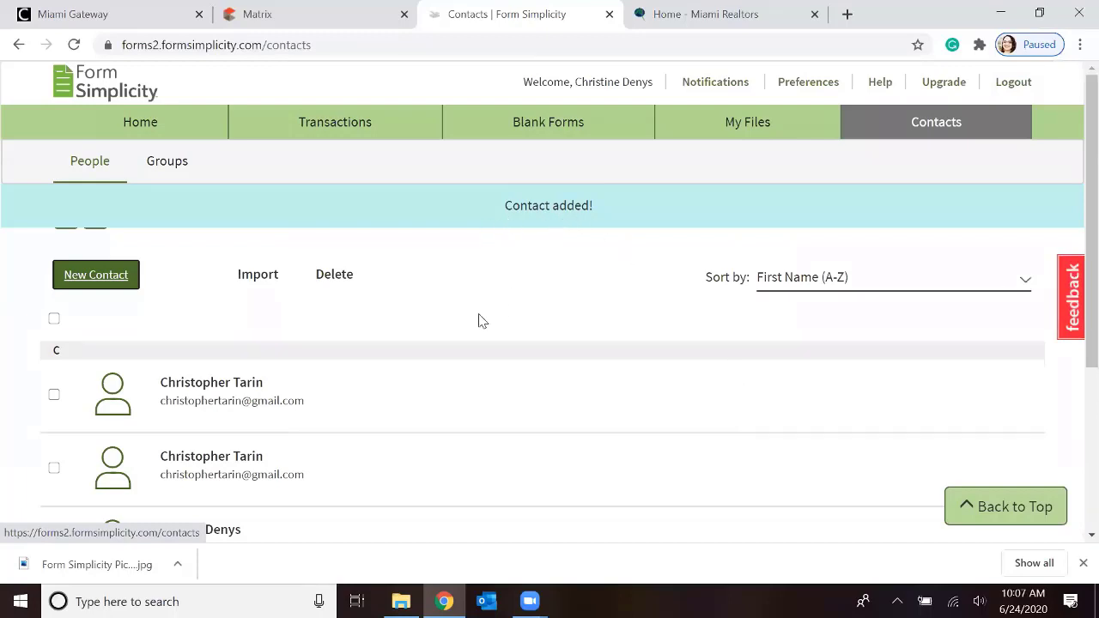
Delete the first of the two duplicate contacts at the start of the list
{"action": "scroll", "coordinate": [248, 343], "scroll_direction": "down", "scroll_amount": 1}
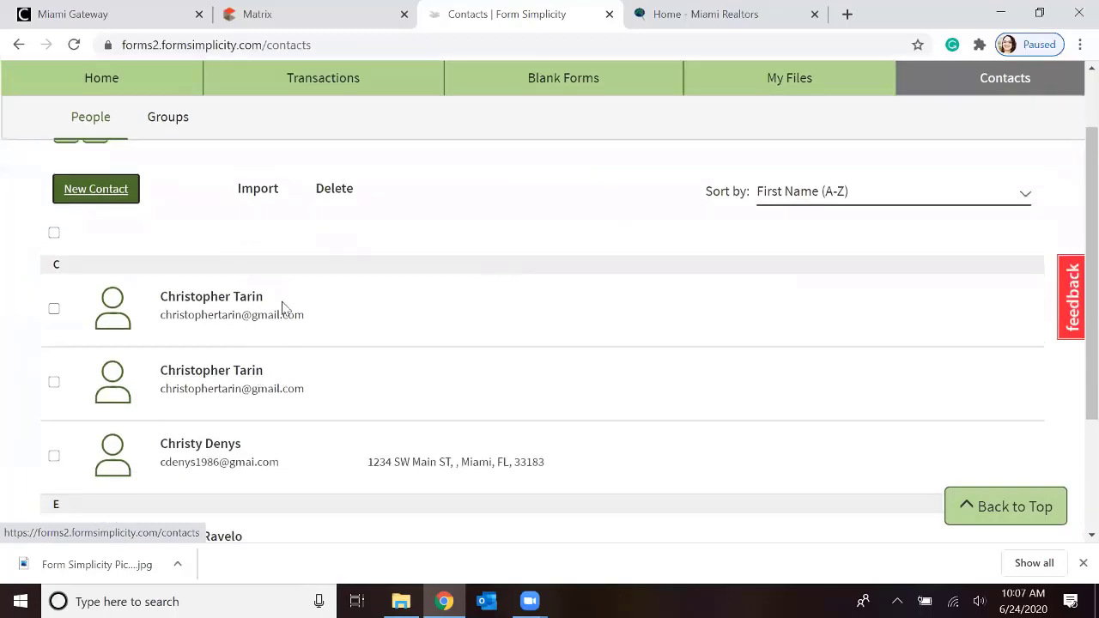
{"action": "scroll", "coordinate": [384, 330], "scroll_direction": "down", "scroll_amount": 3}
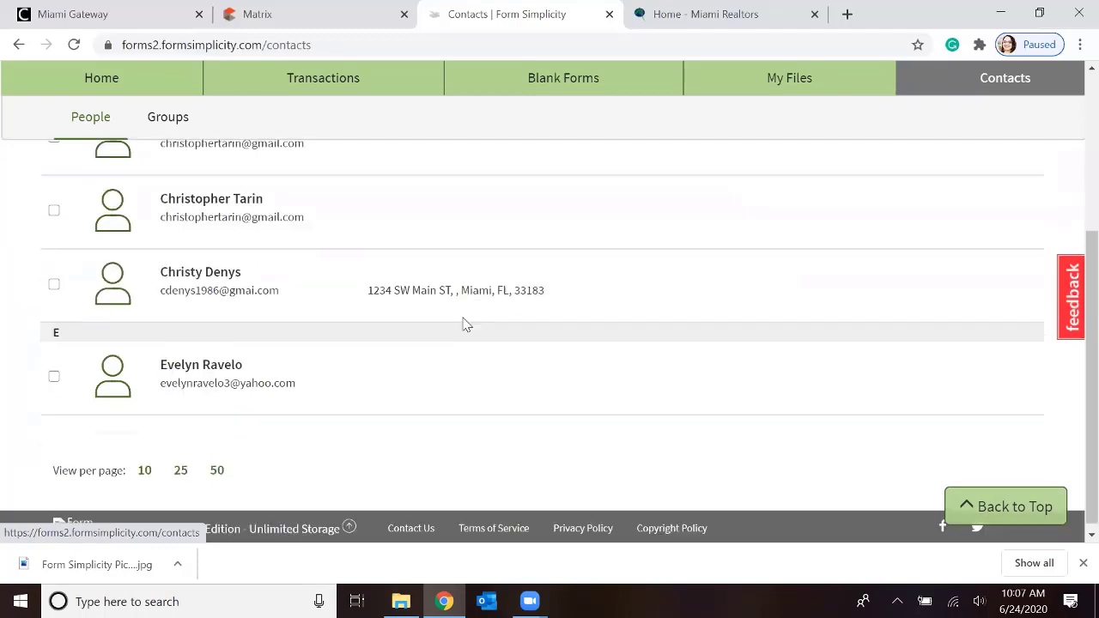
{"action": "scroll", "coordinate": [118, 252], "scroll_direction": "up", "scroll_amount": 5}
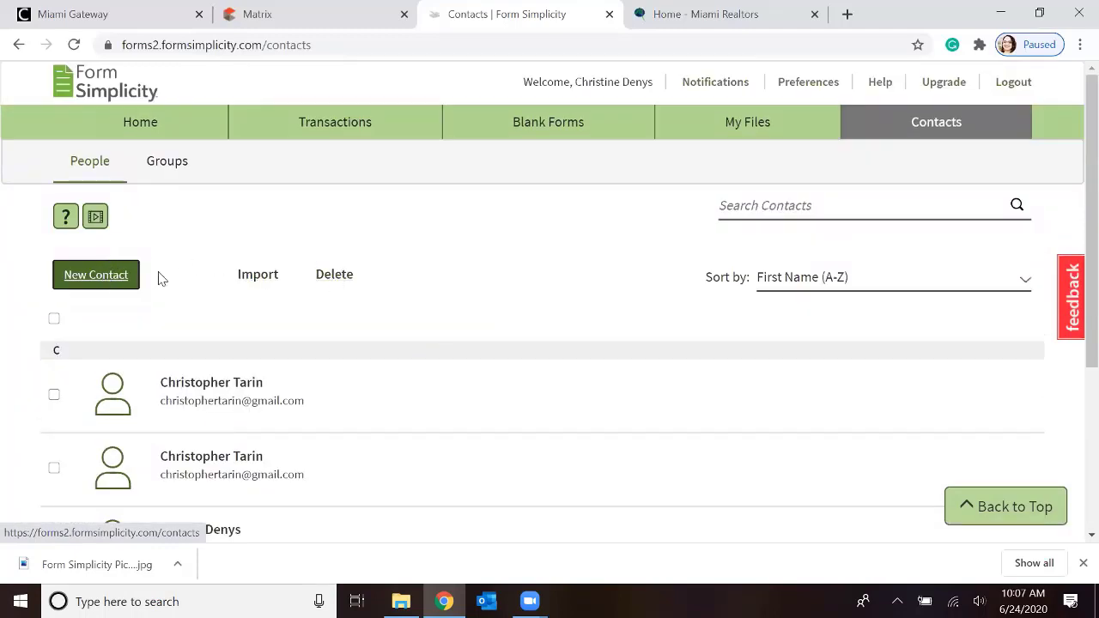
{"action": "left_click", "coordinate": [53, 397]}
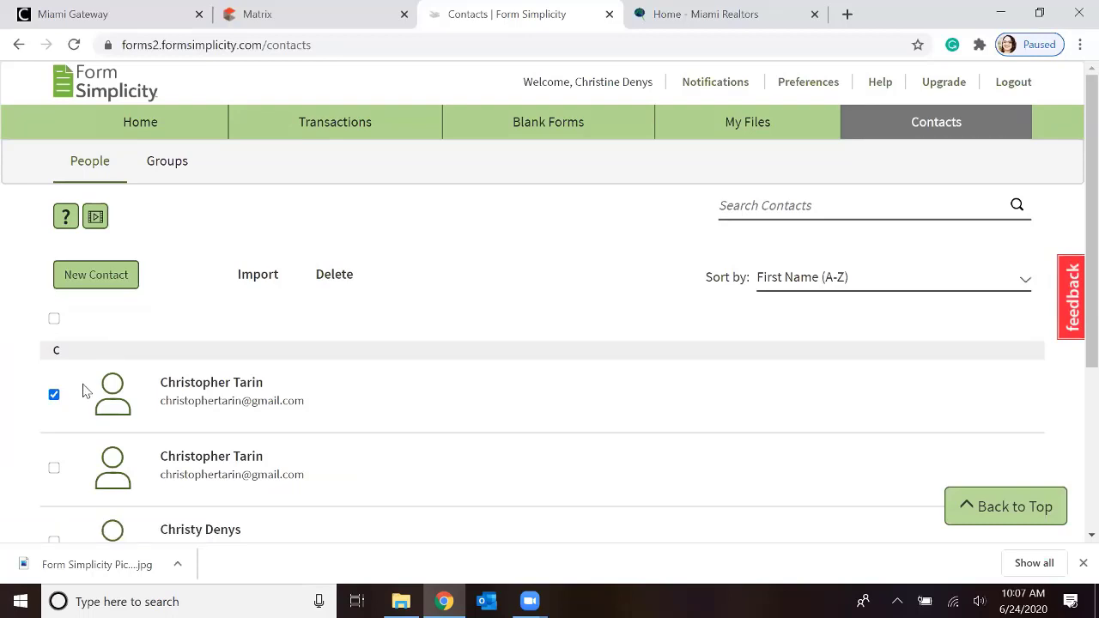
{"action": "left_click", "coordinate": [331, 277]}
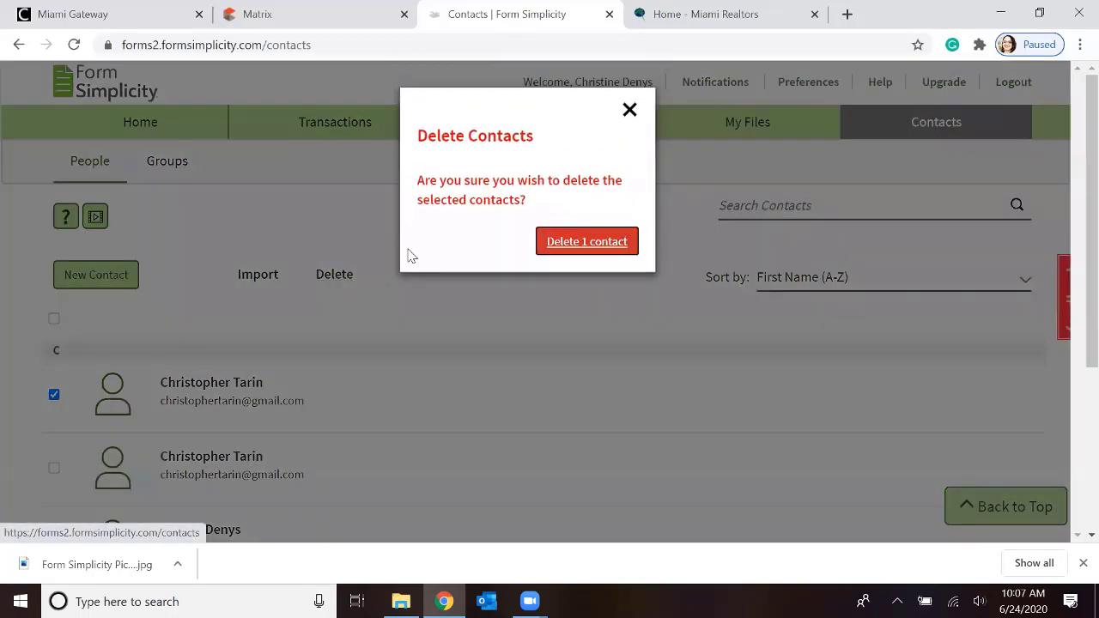
{"action": "left_click", "coordinate": [582, 243]}
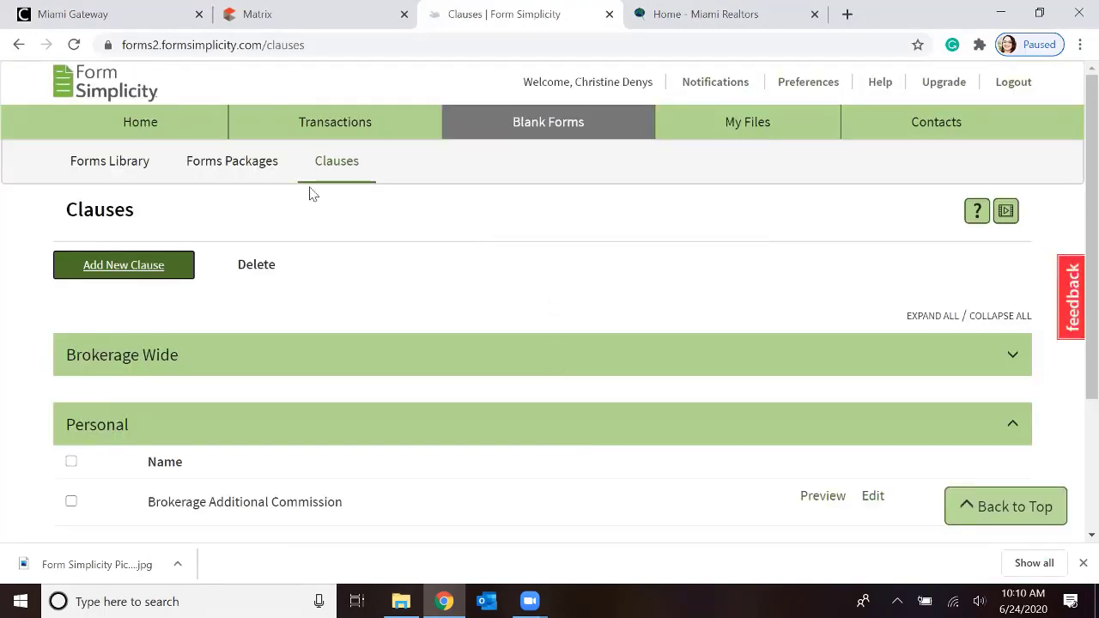
Return to the home page and view the Useful Tools section
{"action": "left_click", "coordinate": [149, 123]}
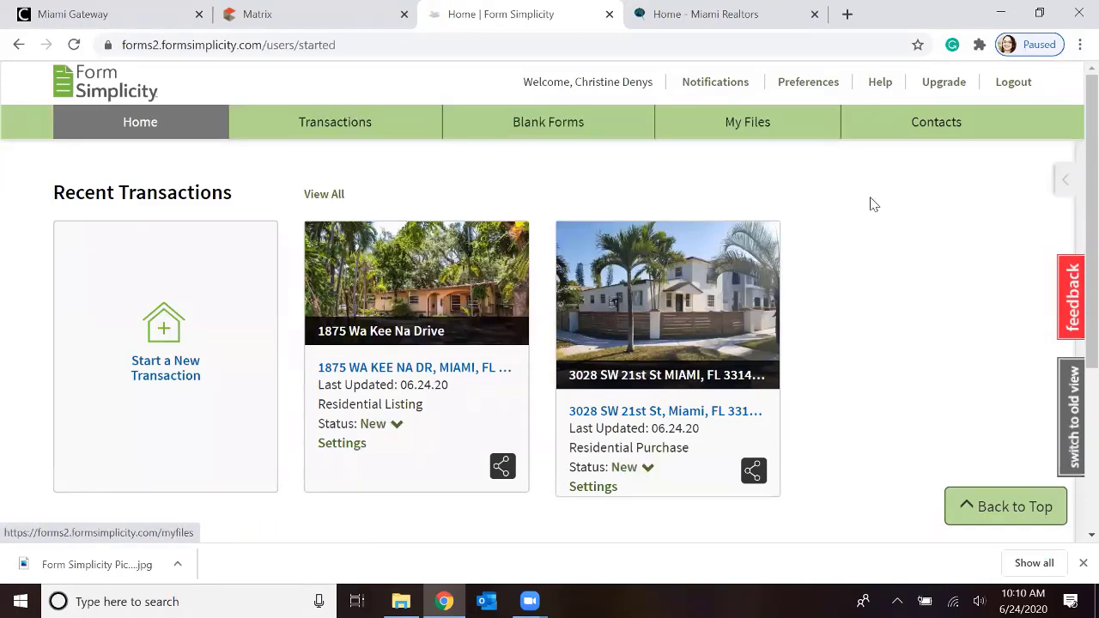
{"action": "scroll", "coordinate": [882, 206], "scroll_direction": "down", "scroll_amount": 4}
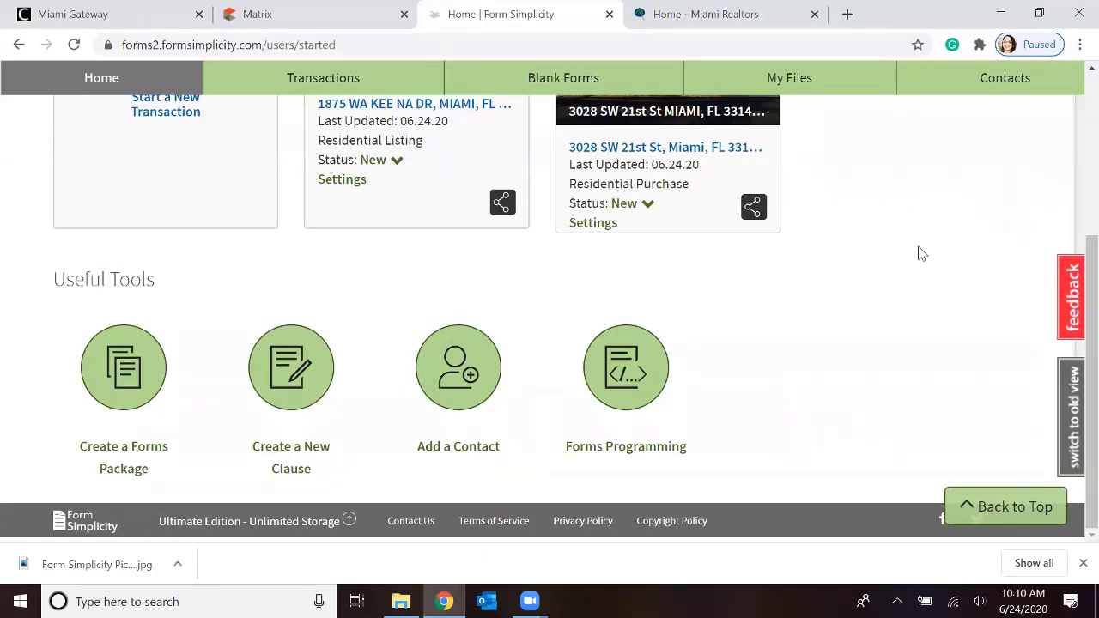
View the My Files page, and return to the home page's Useful Tools section
{"action": "scroll", "coordinate": [932, 256], "scroll_direction": "up", "scroll_amount": 2}
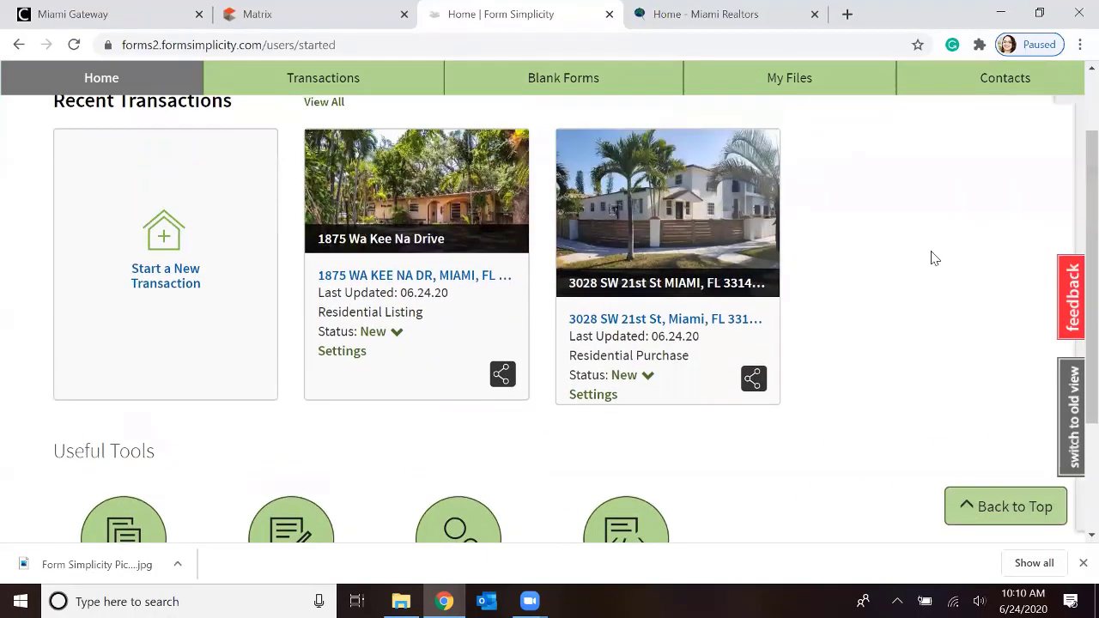
{"action": "left_click", "coordinate": [803, 86]}
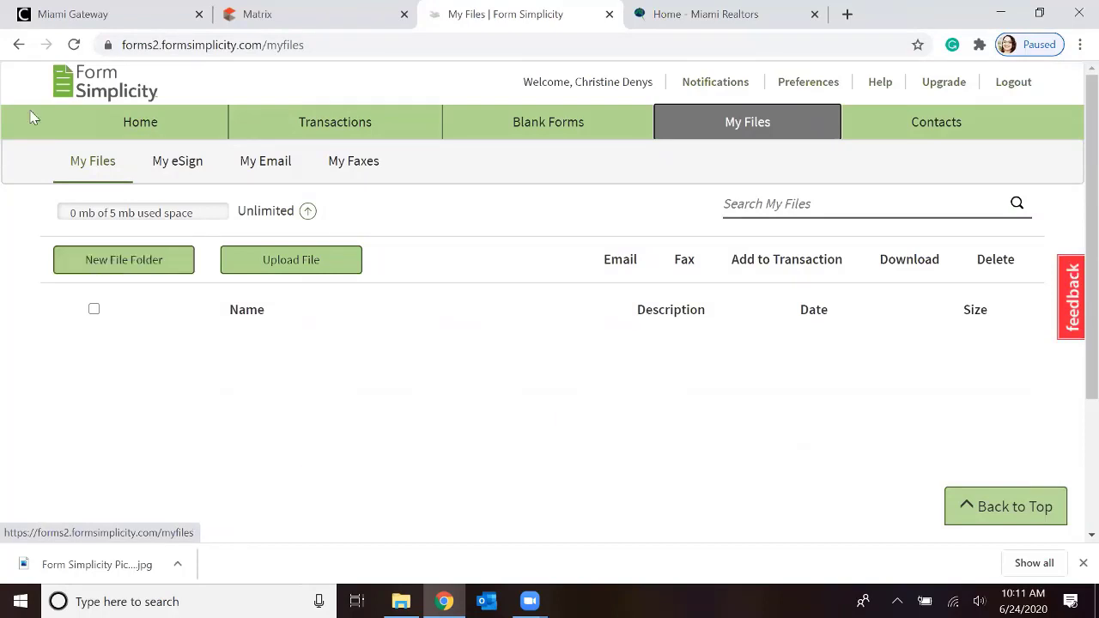
{"action": "left_click", "coordinate": [135, 125]}
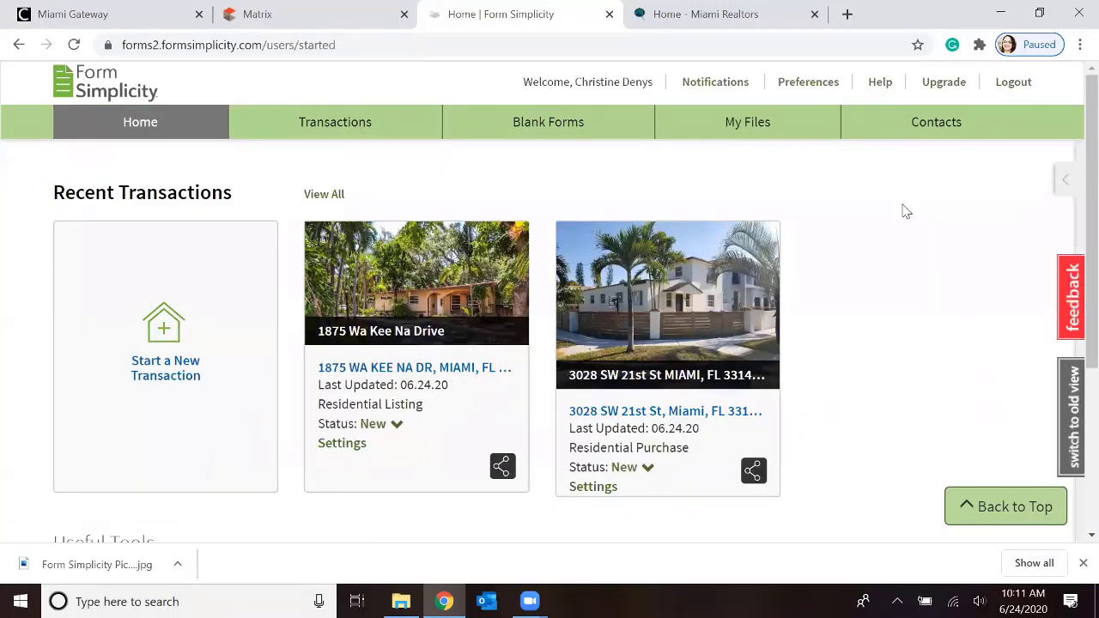
{"action": "scroll", "coordinate": [915, 227], "scroll_direction": "down", "scroll_amount": 2}
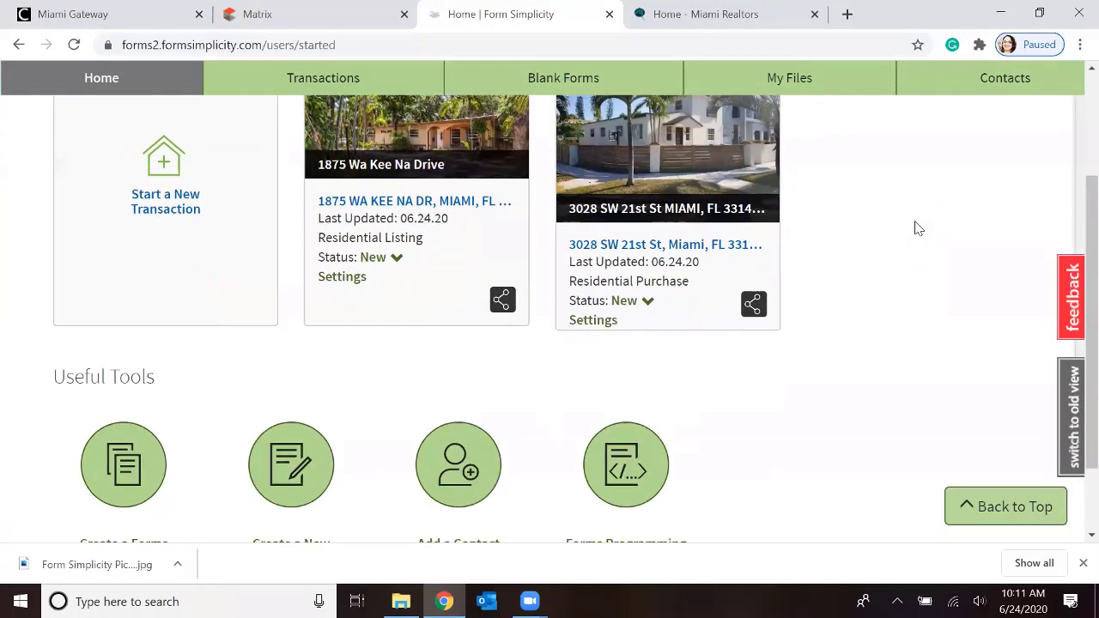
{"action": "scroll", "coordinate": [915, 226], "scroll_direction": "down", "scroll_amount": 1}
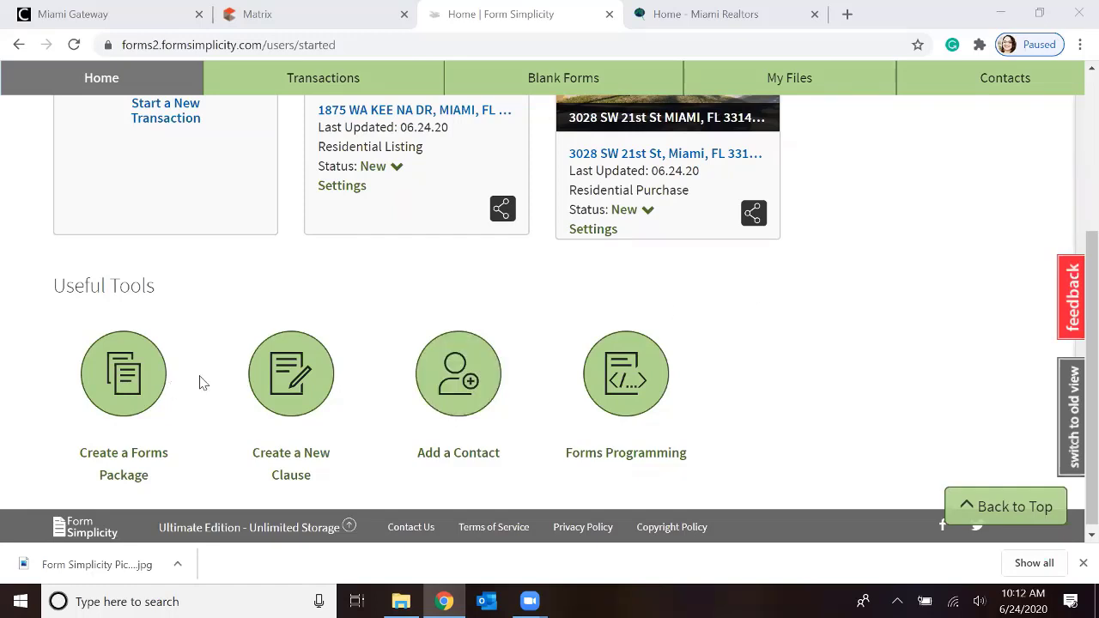
Search the blank forms library for "commercial" and look through the matching Florida forms
{"action": "scroll", "coordinate": [201, 383], "scroll_direction": "up", "scroll_amount": 3}
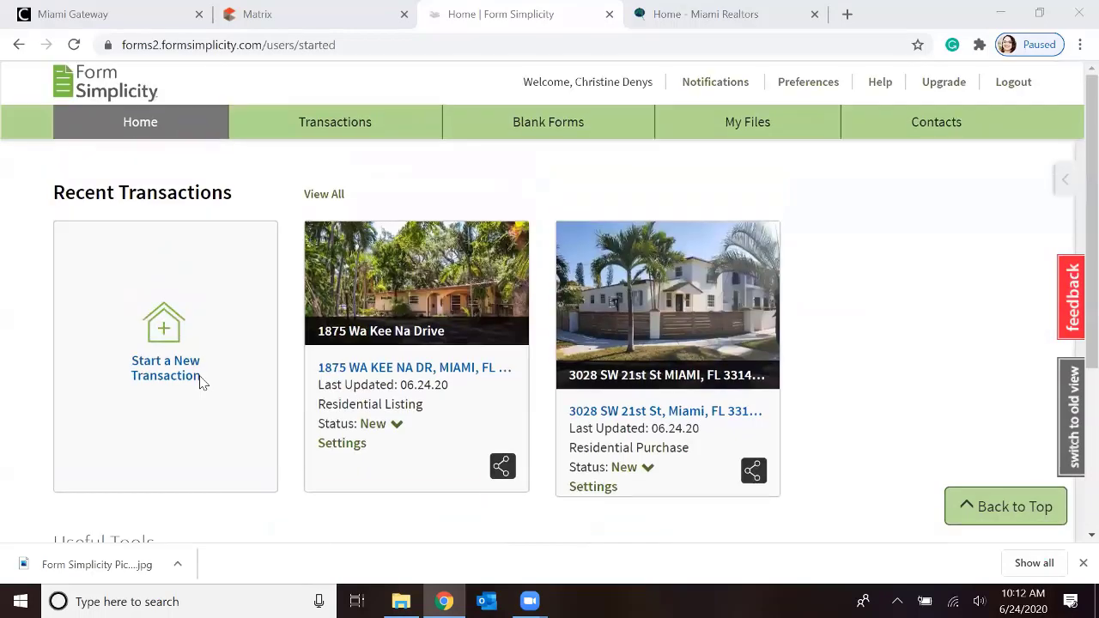
{"action": "left_click", "coordinate": [546, 131]}
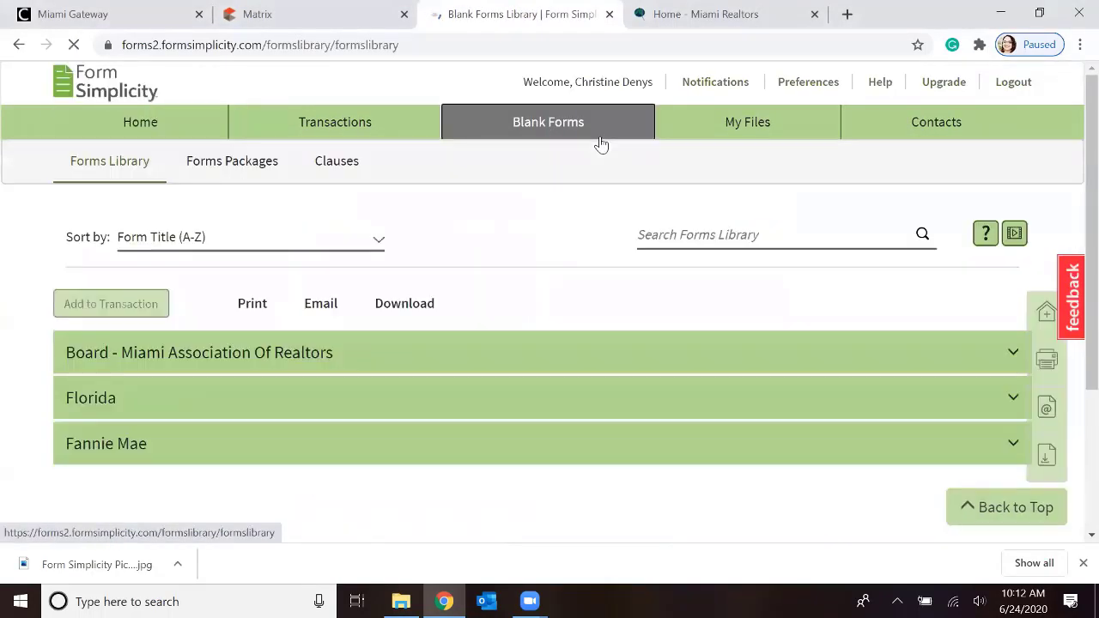
{"action": "left_click", "coordinate": [773, 233]}
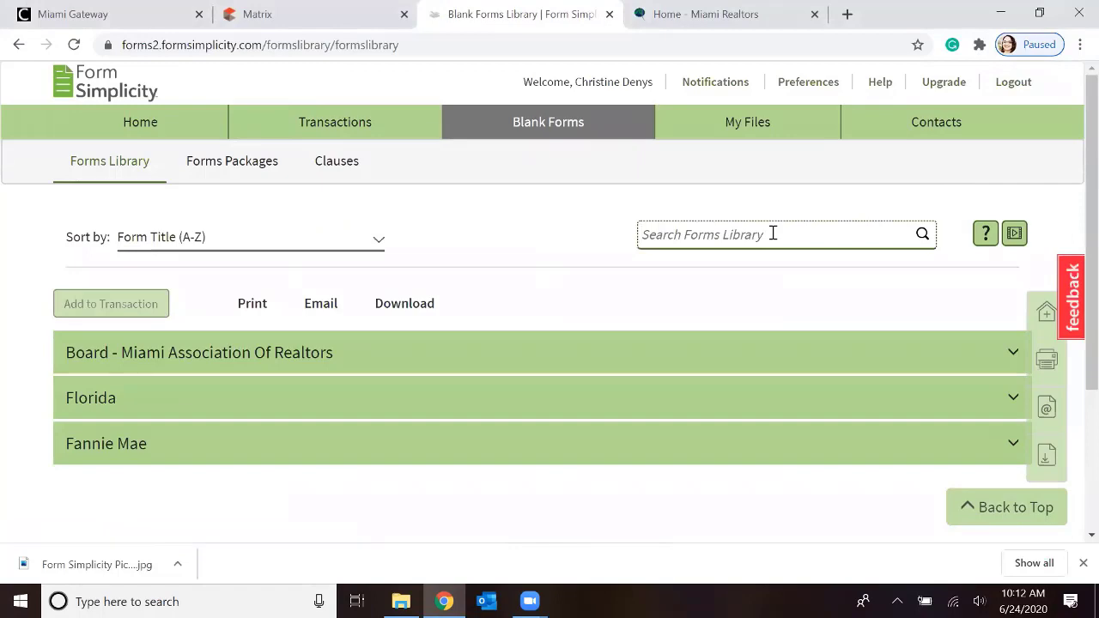
{"action": "type", "text": "commer"}
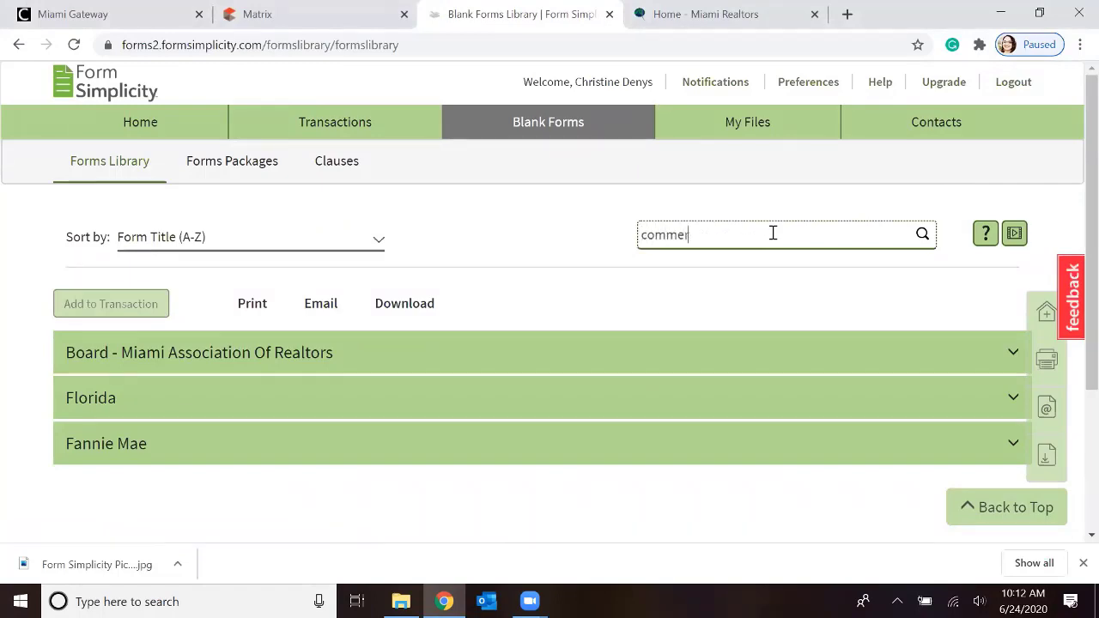
{"action": "type", "text": "cial"}
{"action": "left_click", "coordinate": [922, 235]}
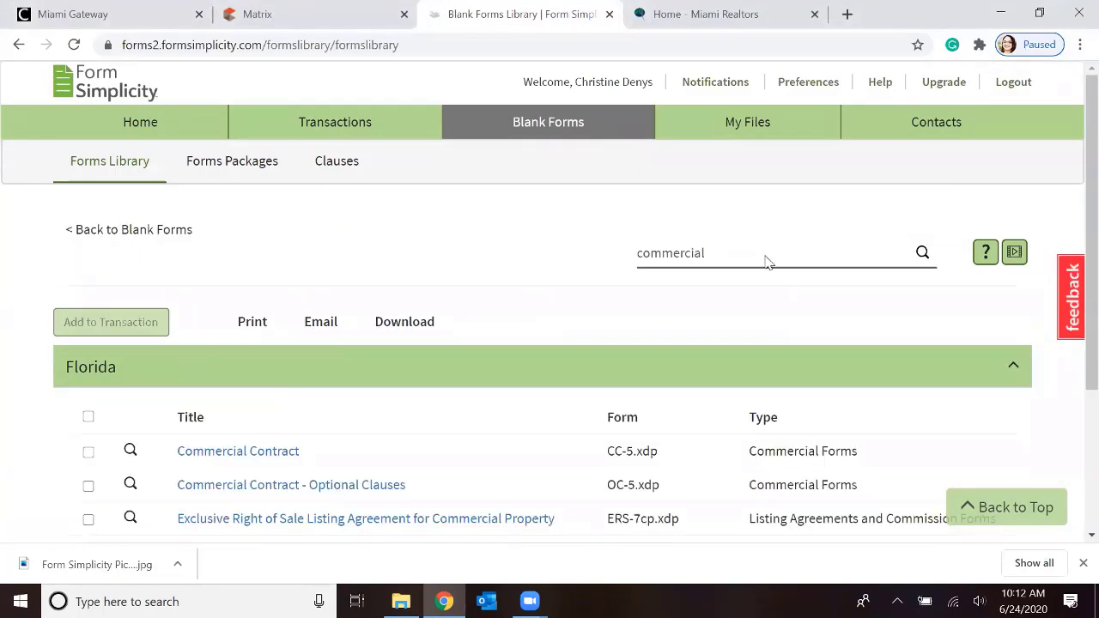
{"action": "scroll", "coordinate": [751, 262], "scroll_direction": "down", "scroll_amount": 2}
{"action": "scroll", "coordinate": [699, 169], "scroll_direction": "up", "scroll_amount": 2}
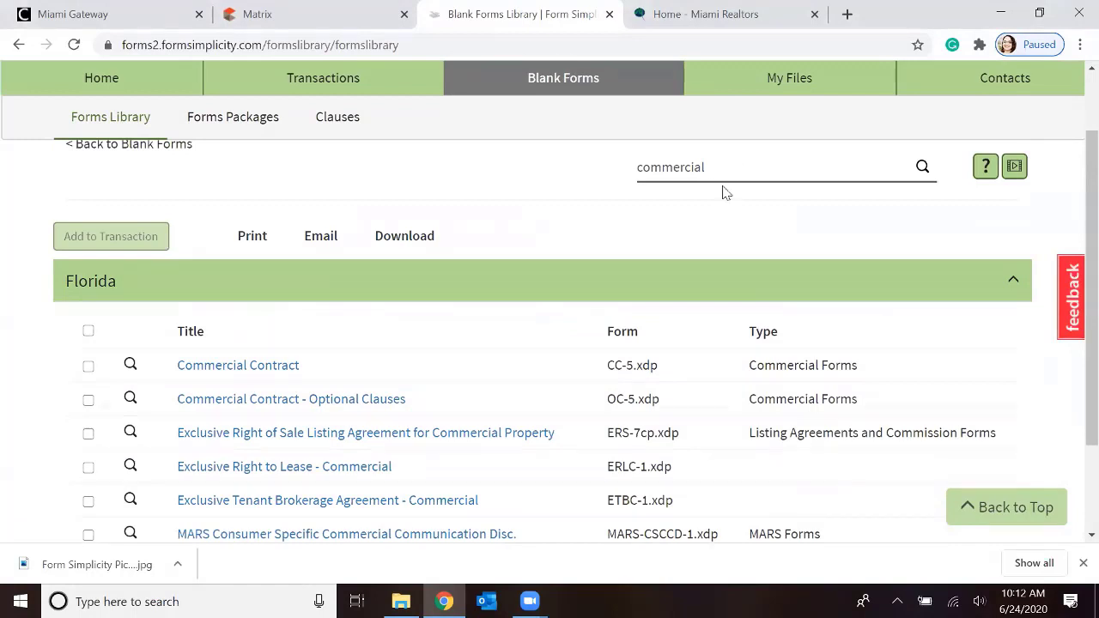
{"action": "scroll", "coordinate": [719, 195], "scroll_direction": "down", "scroll_amount": 2}
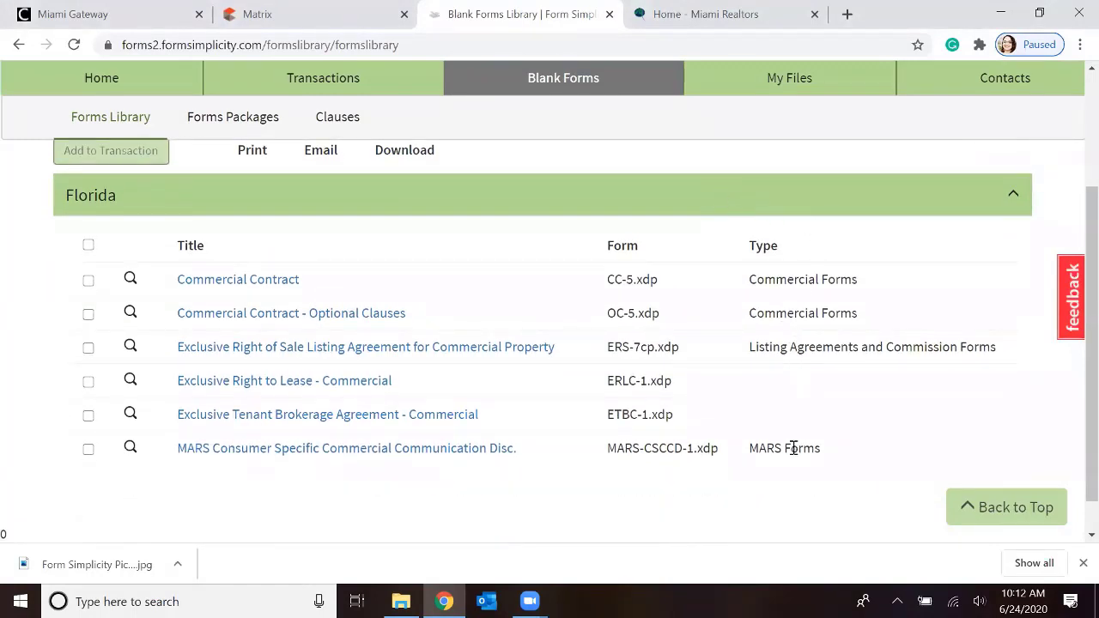
{"action": "scroll", "coordinate": [792, 314], "scroll_direction": "up", "scroll_amount": 1}
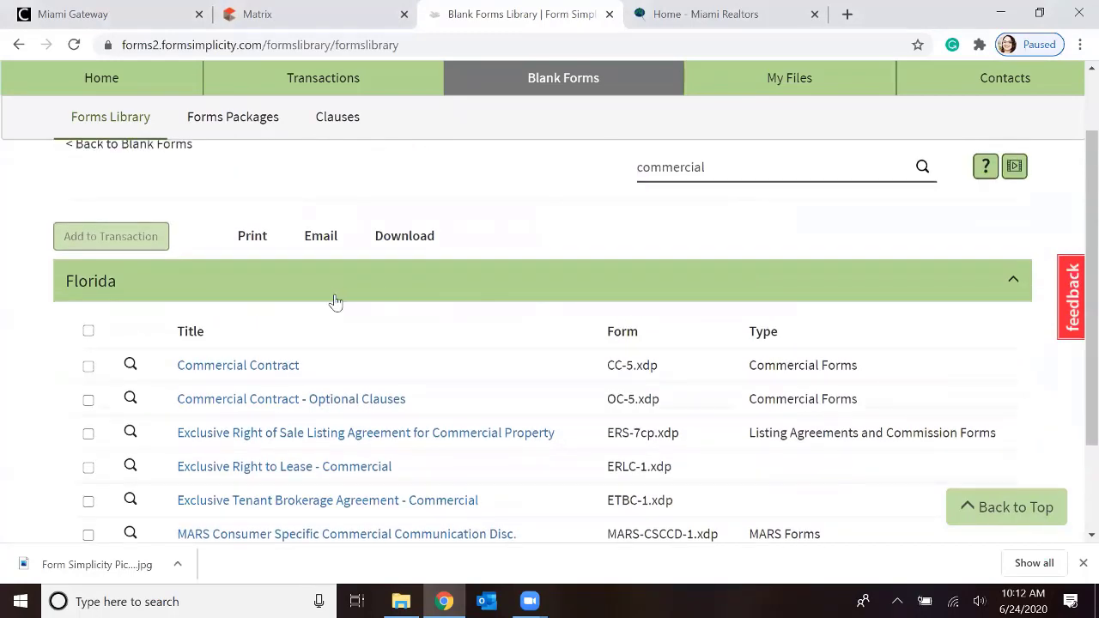
{"action": "scroll", "coordinate": [330, 300], "scroll_direction": "up", "scroll_amount": 1}
{"action": "scroll", "coordinate": [326, 300], "scroll_direction": "down", "scroll_amount": 1}
{"action": "scroll", "coordinate": [324, 300], "scroll_direction": "down", "scroll_amount": 1}
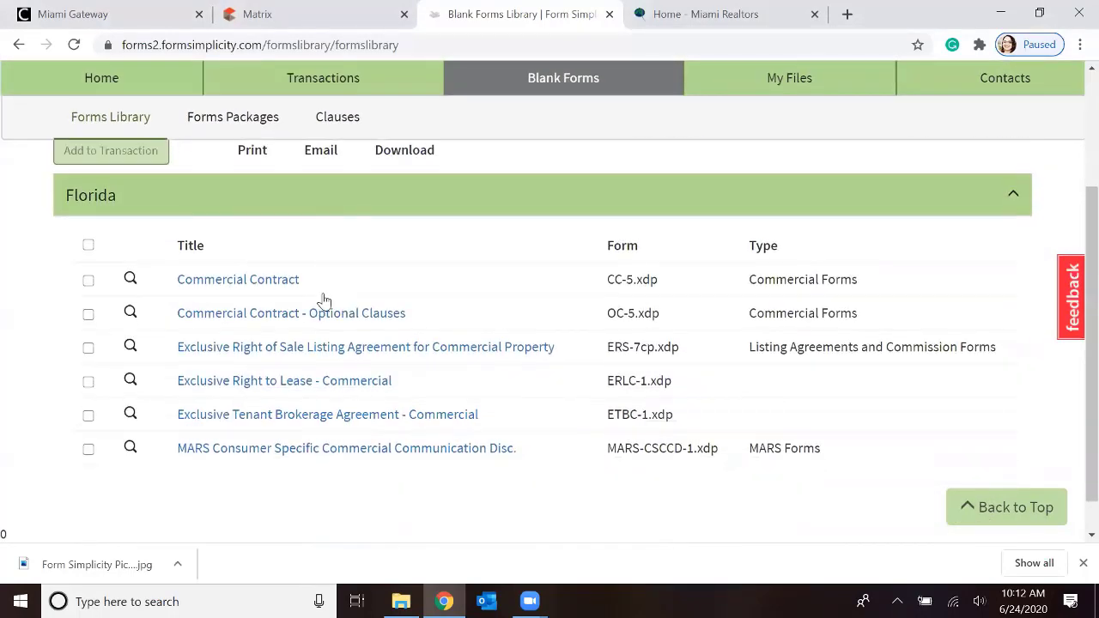
{"action": "left_click", "coordinate": [87, 280]}
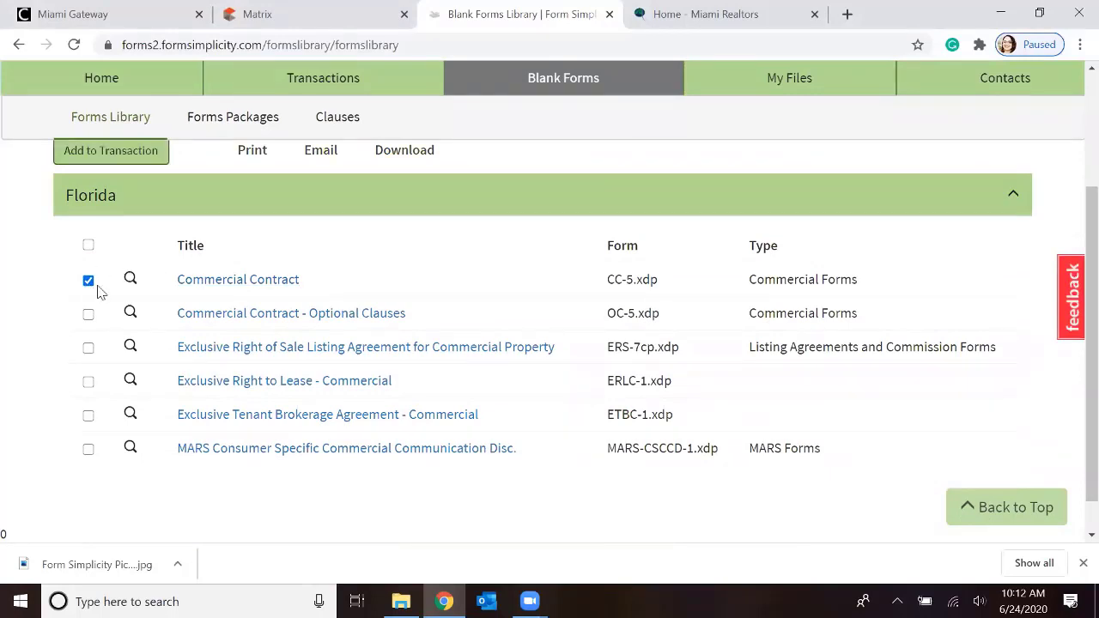
{"action": "scroll", "coordinate": [97, 292], "scroll_direction": "up", "scroll_amount": 1}
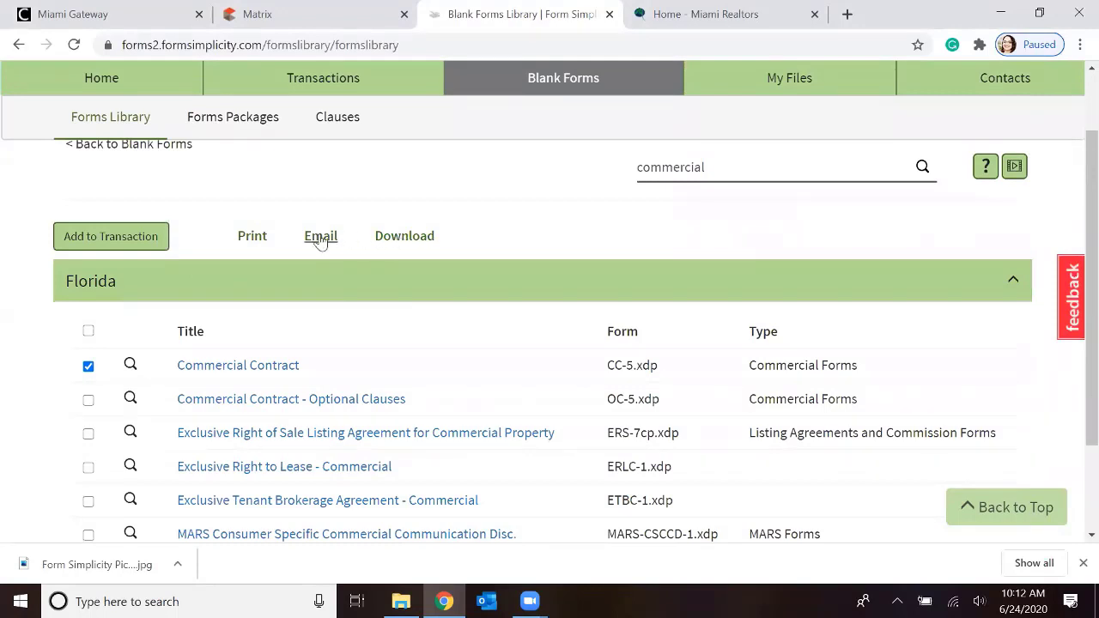
{"action": "scroll", "coordinate": [314, 254], "scroll_direction": "down", "scroll_amount": 1}
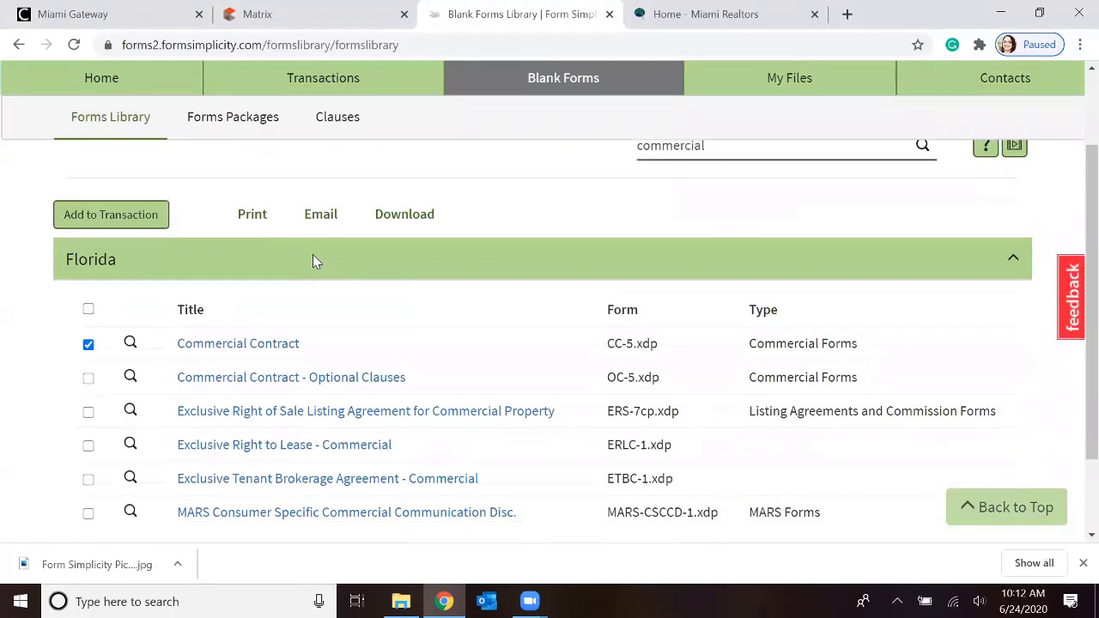
{"action": "left_click", "coordinate": [88, 280]}
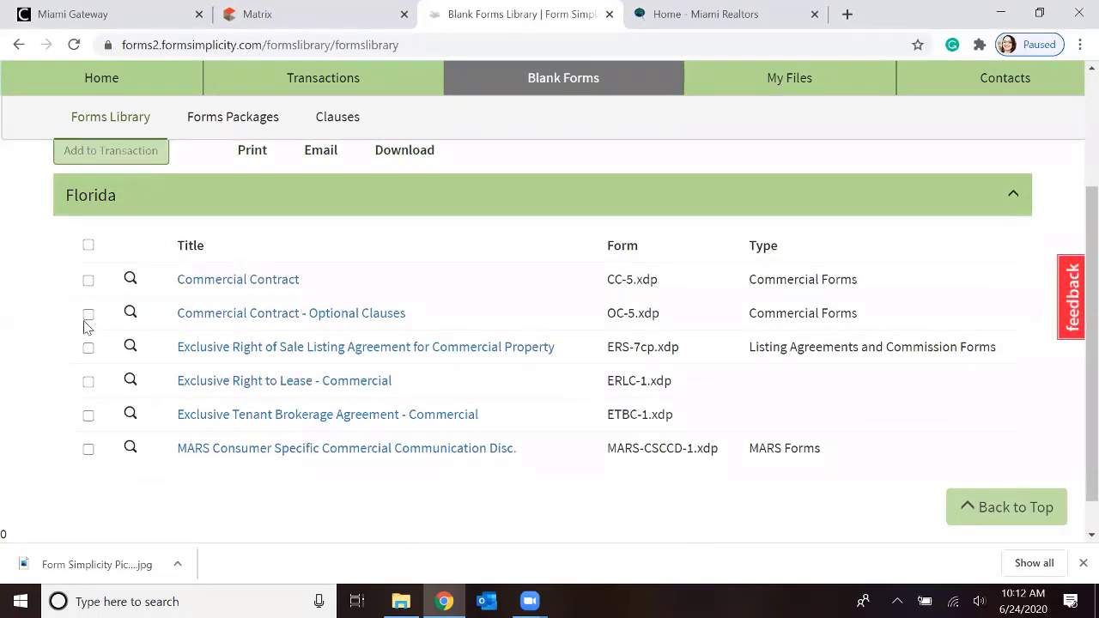
Select the Commercial Contract - Optional Clauses form and preview its first page
{"action": "left_click", "coordinate": [88, 315]}
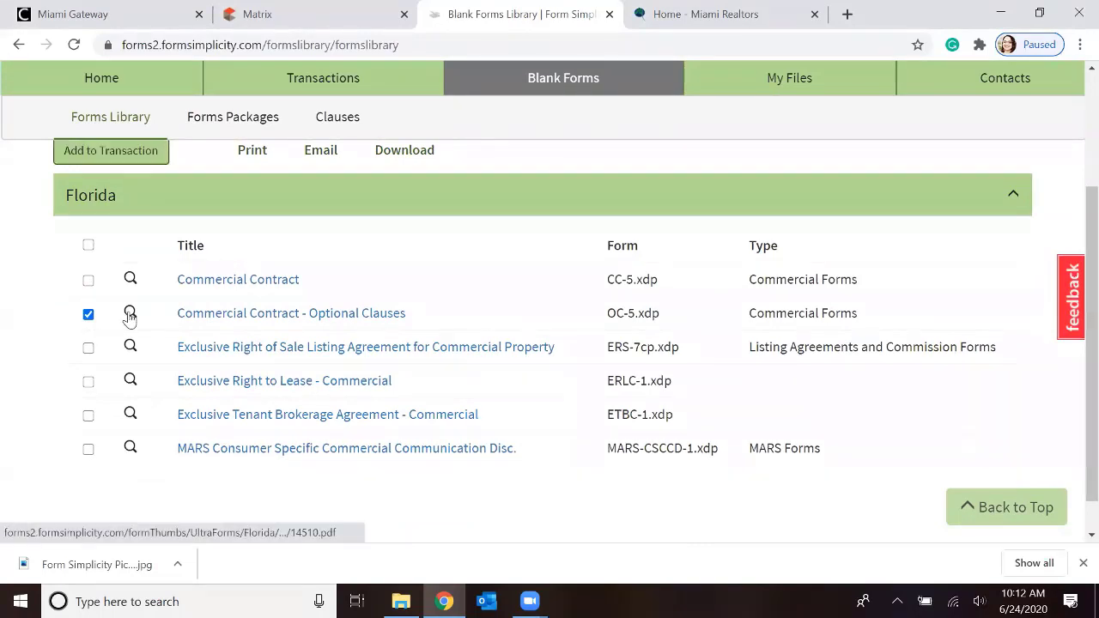
{"action": "left_click", "coordinate": [130, 314]}
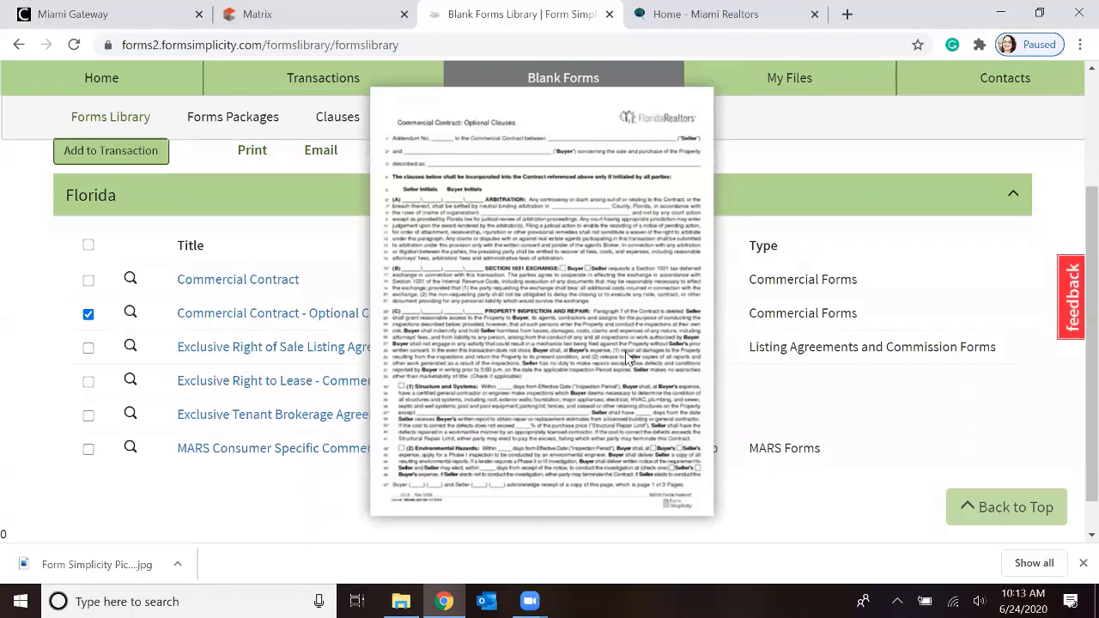
{"action": "scroll", "coordinate": [622, 276], "scroll_direction": "down", "scroll_amount": 1}
{"action": "scroll", "coordinate": [628, 244], "scroll_direction": "up", "scroll_amount": 2}
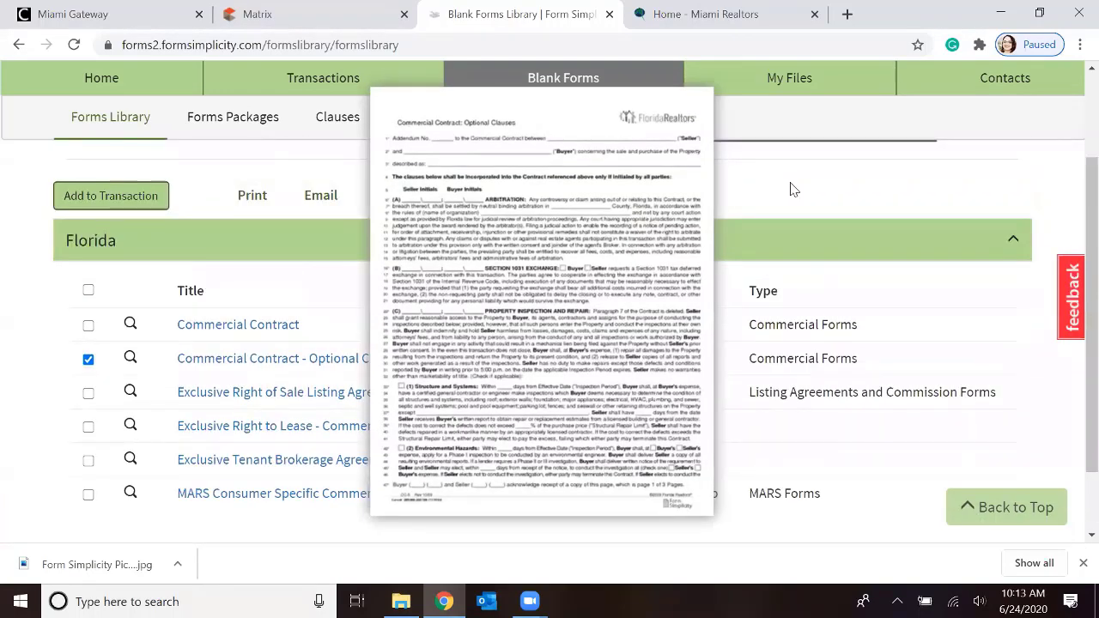
{"action": "scroll", "coordinate": [645, 235], "scroll_direction": "up", "scroll_amount": 3}
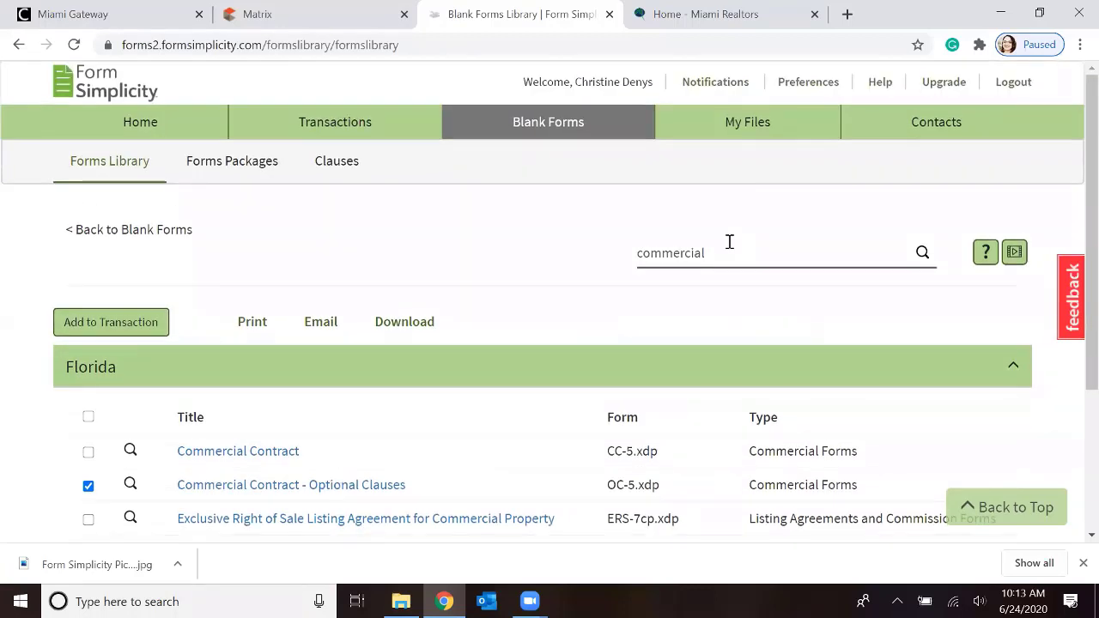
Replace the forms library search term with "Hoa" and run the search
{"action": "left_click_drag", "start_coordinate": [726, 248], "coordinate": [613, 253]}
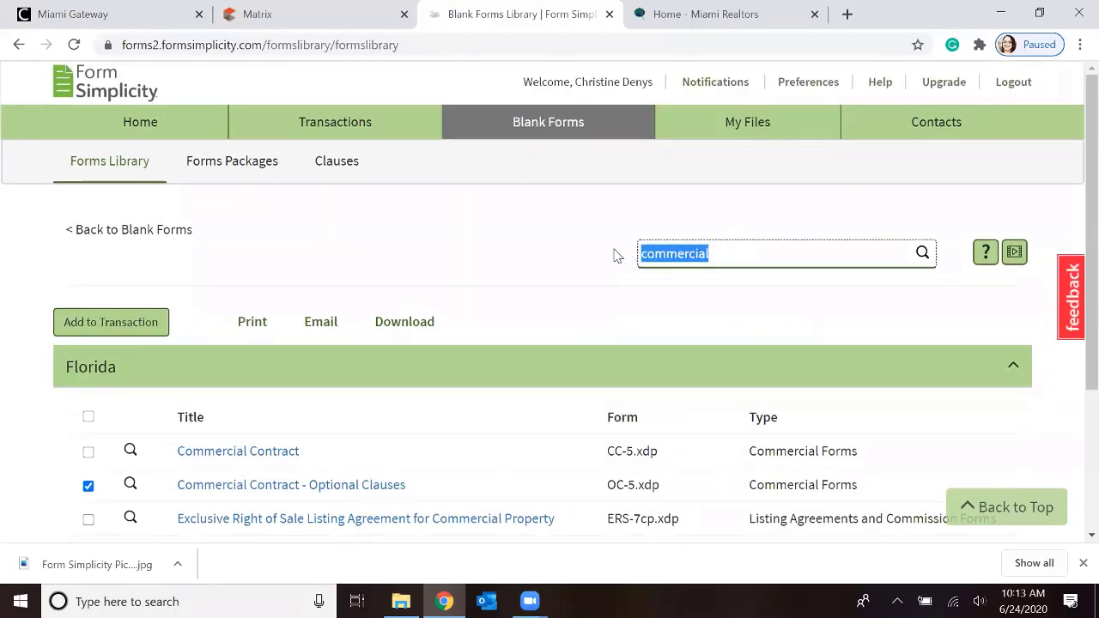
{"action": "key", "text": "BackSpace"}
{"action": "left_click", "coordinate": [870, 415]}
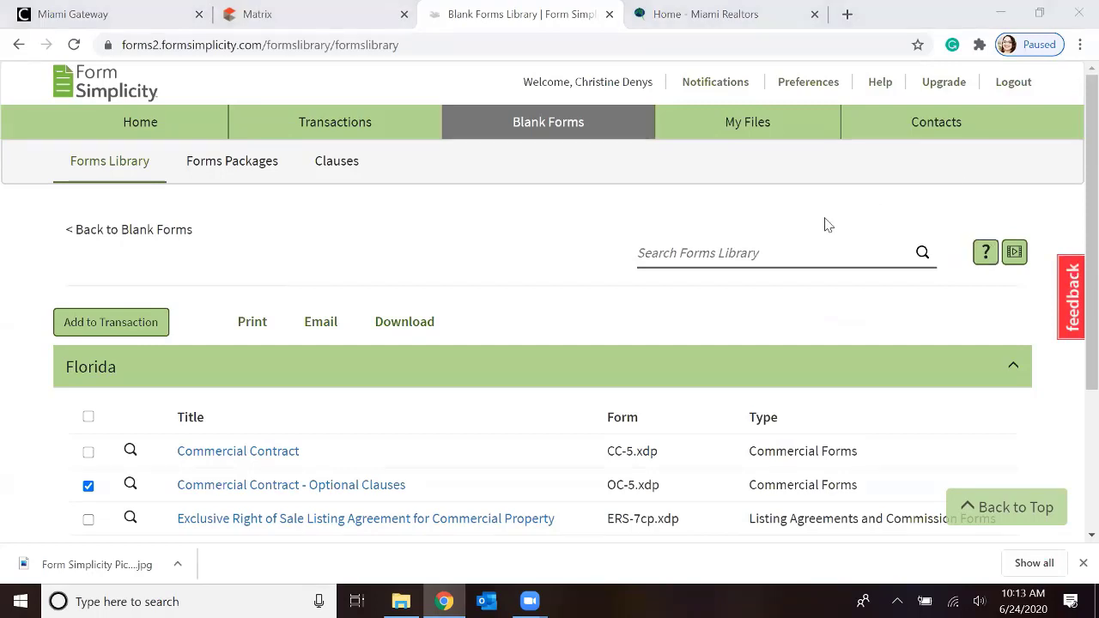
{"action": "left_click", "coordinate": [769, 256]}
{"action": "scroll", "coordinate": [900, 276], "scroll_direction": "up", "scroll_amount": 1}
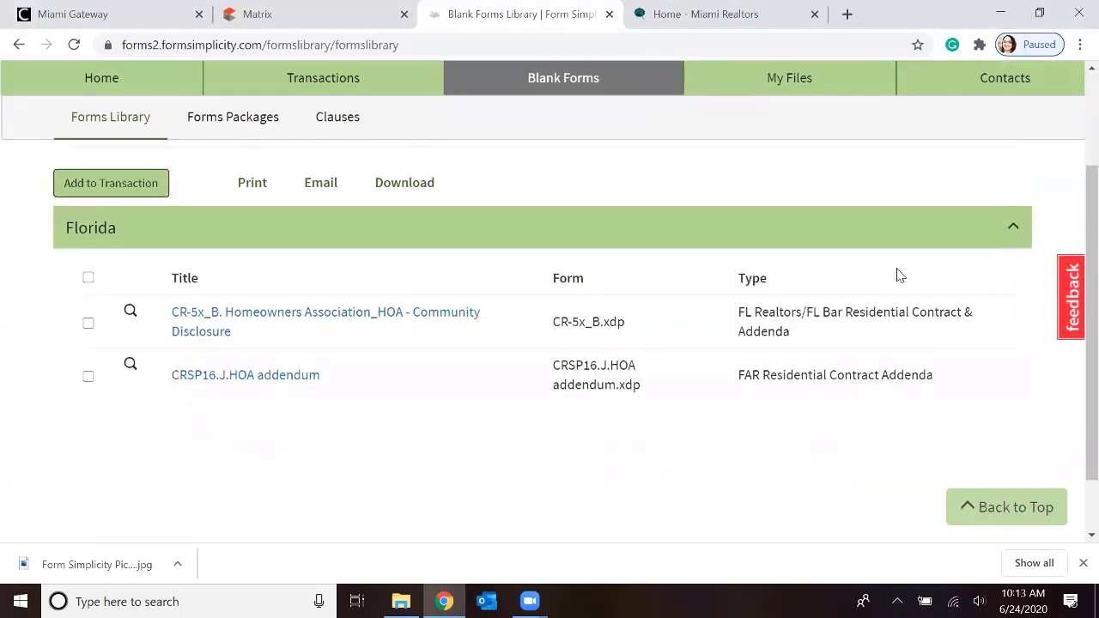
{"action": "scroll", "coordinate": [900, 276], "scroll_direction": "up", "scroll_amount": 1}
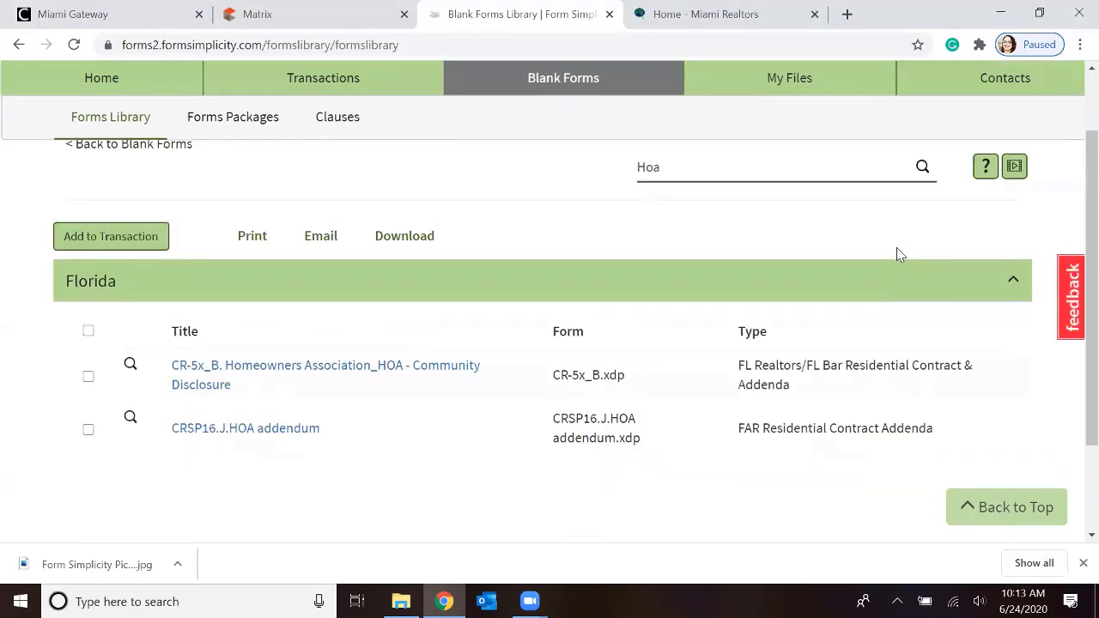
{"action": "left_click", "coordinate": [89, 431]}
{"action": "left_click", "coordinate": [141, 240]}
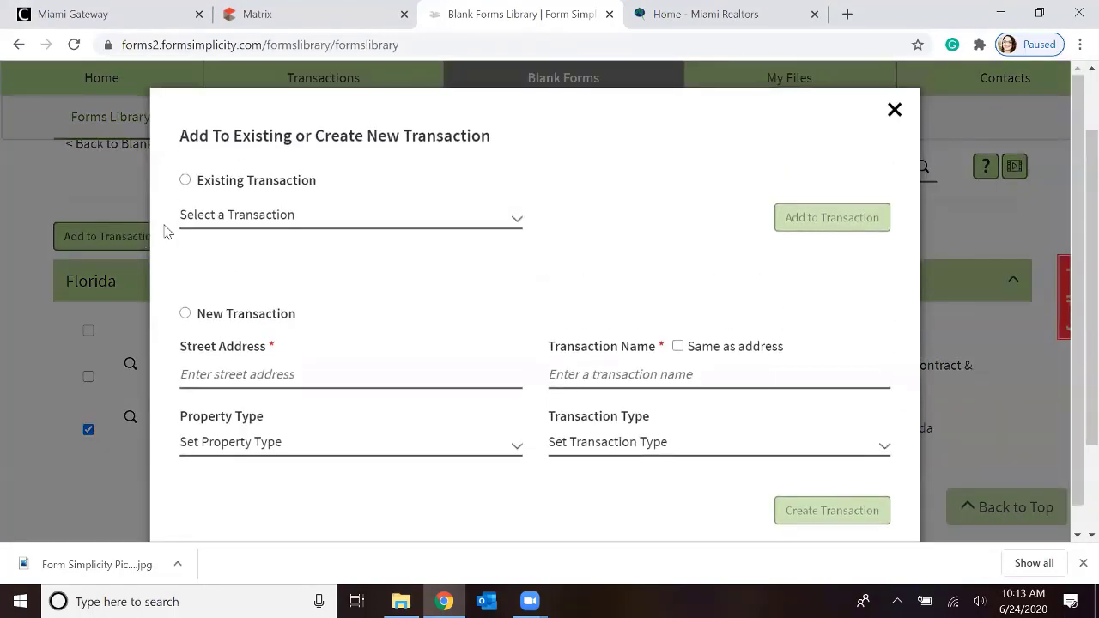
{"action": "left_click", "coordinate": [195, 186]}
{"action": "left_click", "coordinate": [519, 220]}
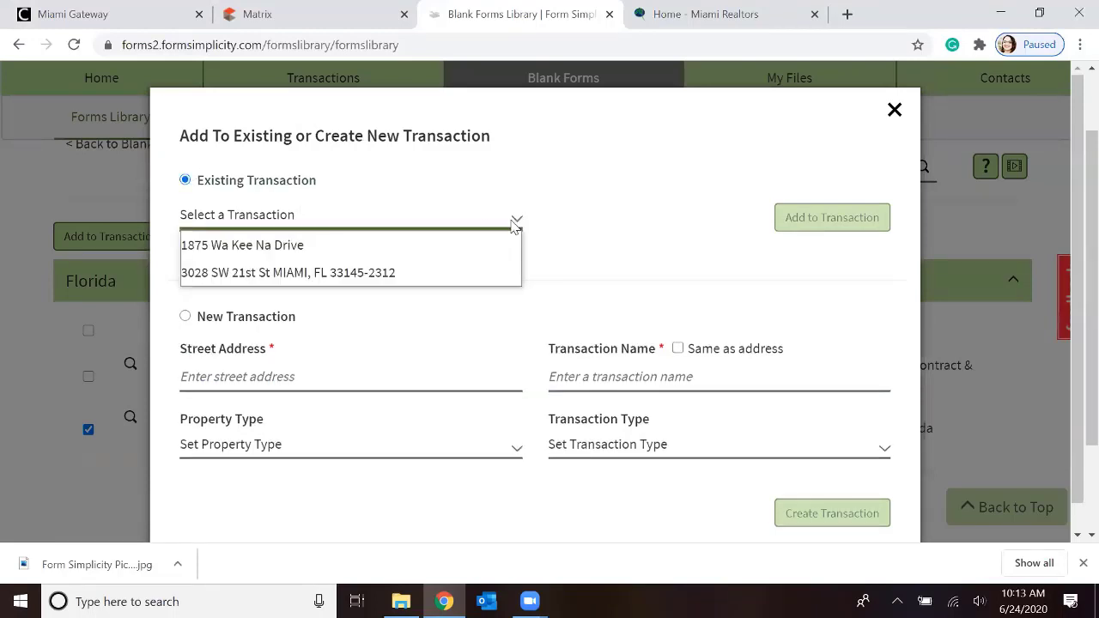
{"action": "left_click", "coordinate": [314, 247]}
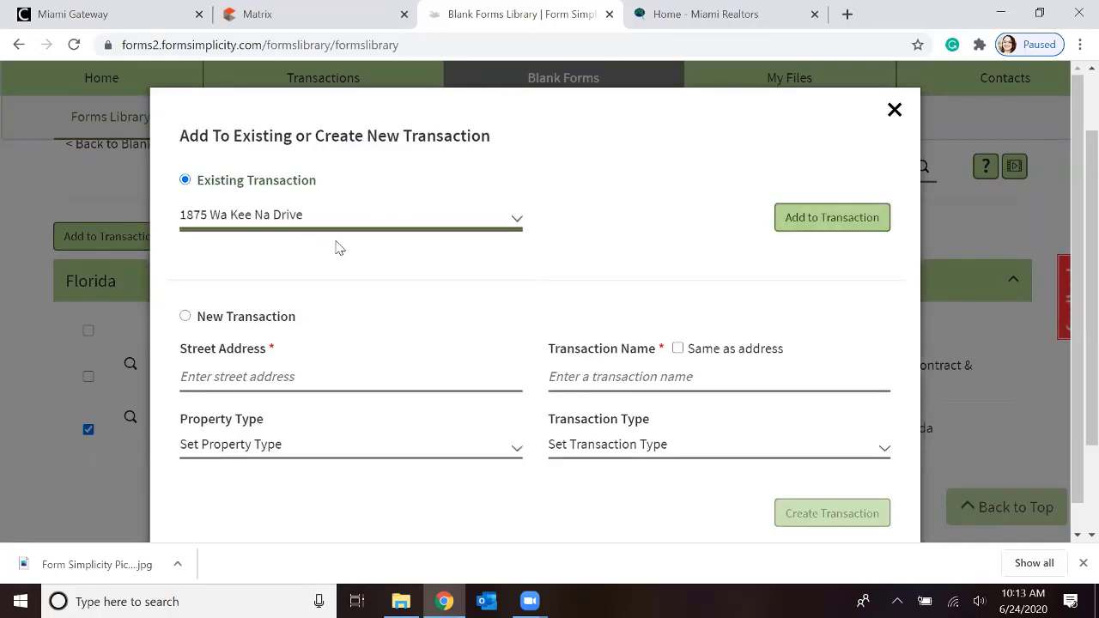
{"action": "left_click", "coordinate": [822, 218]}
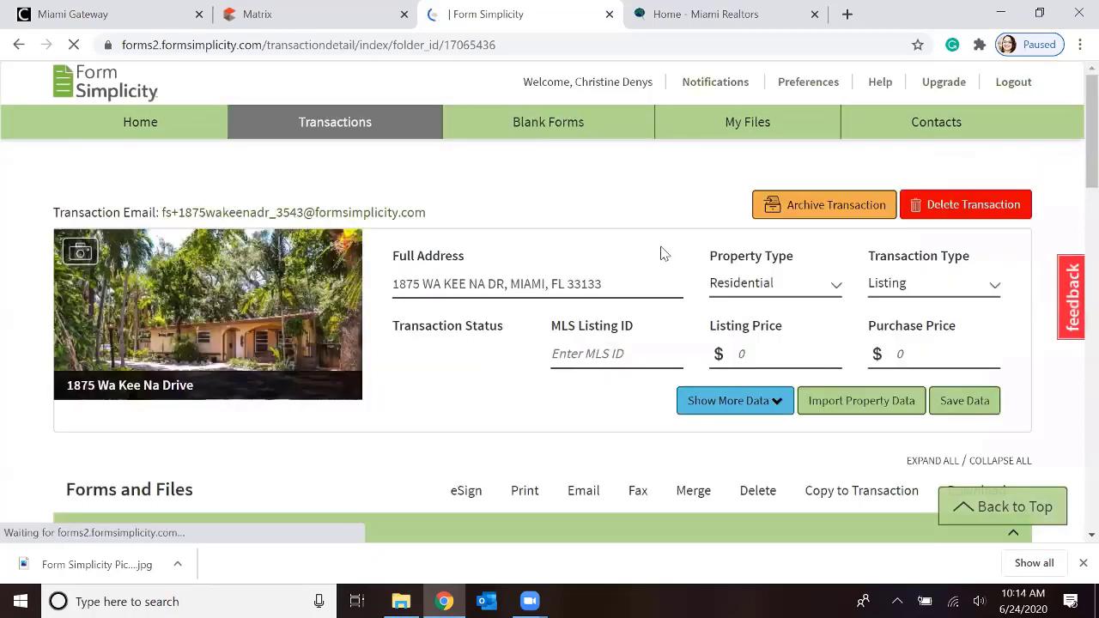
{"action": "scroll", "coordinate": [490, 321], "scroll_direction": "down", "scroll_amount": 2}
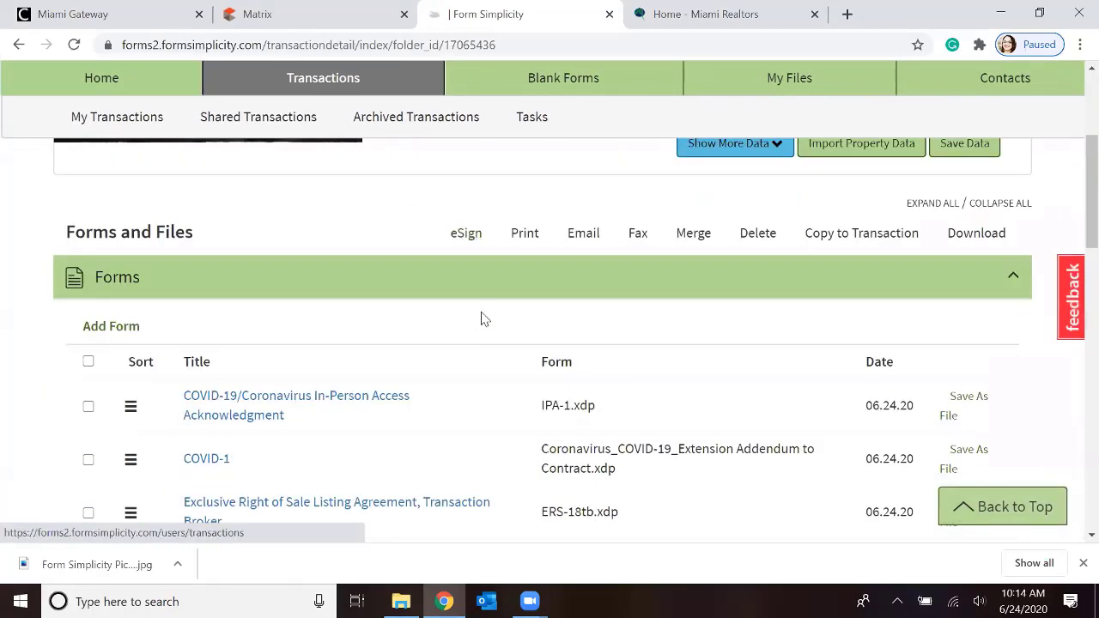
{"action": "scroll", "coordinate": [482, 318], "scroll_direction": "up", "scroll_amount": 3}
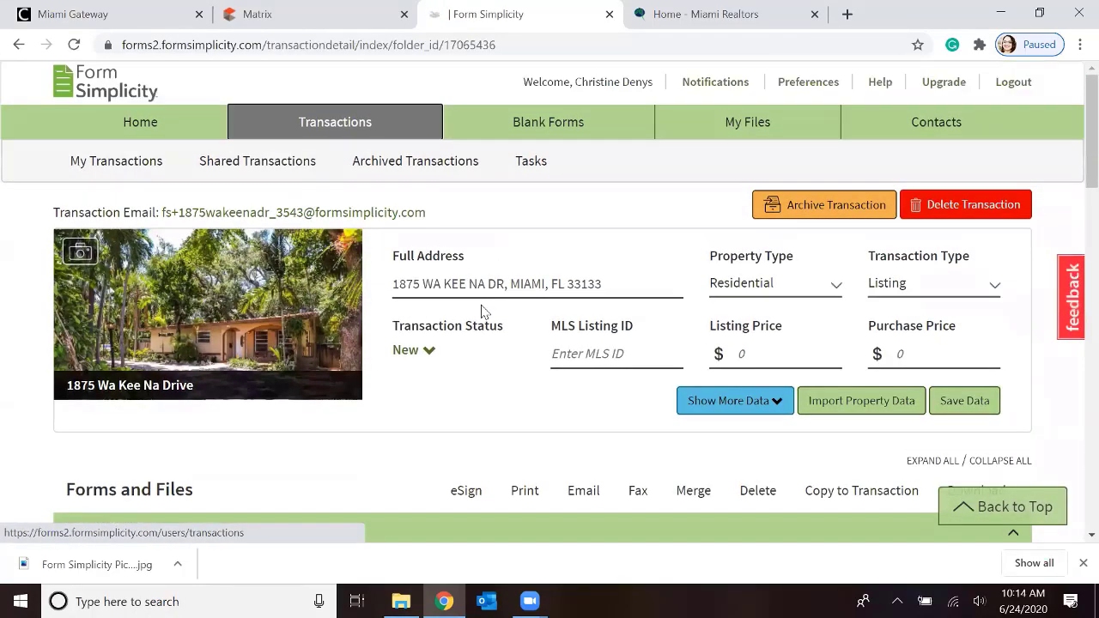